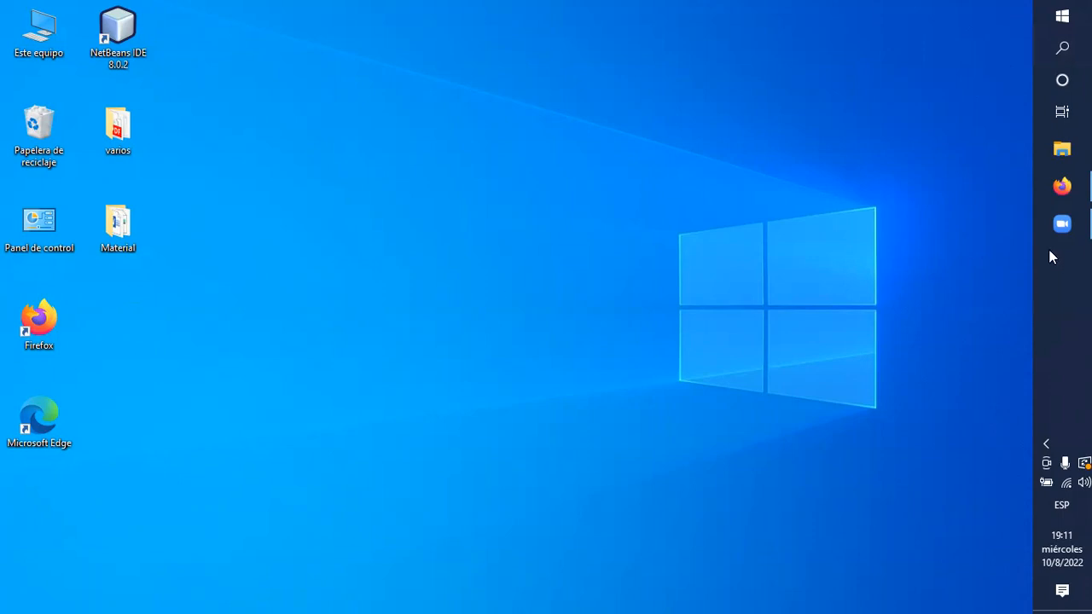
left_click(1062, 19)
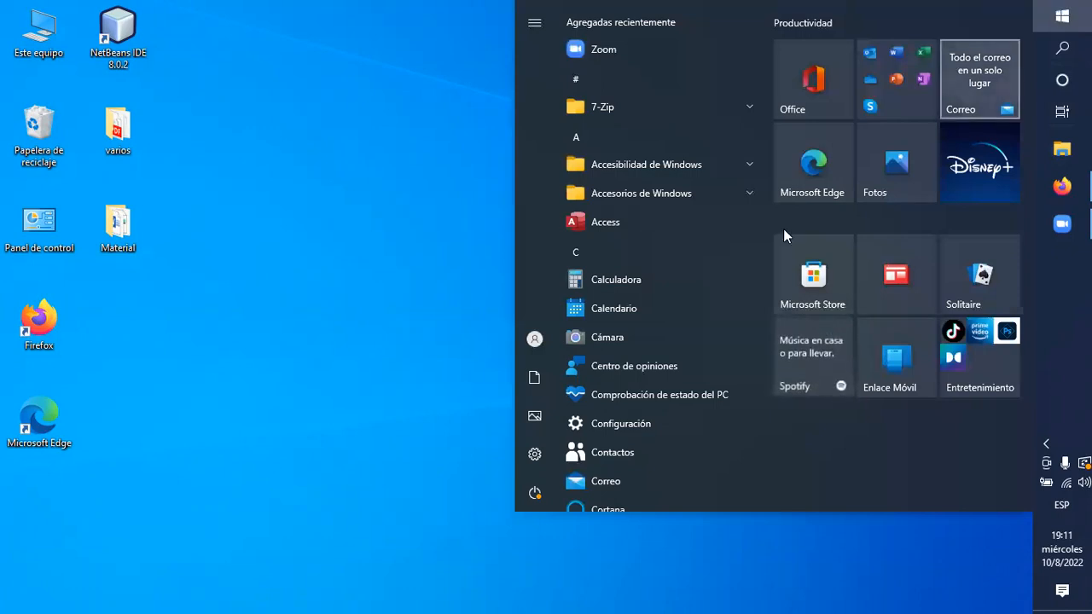
left_click(1062, 17)
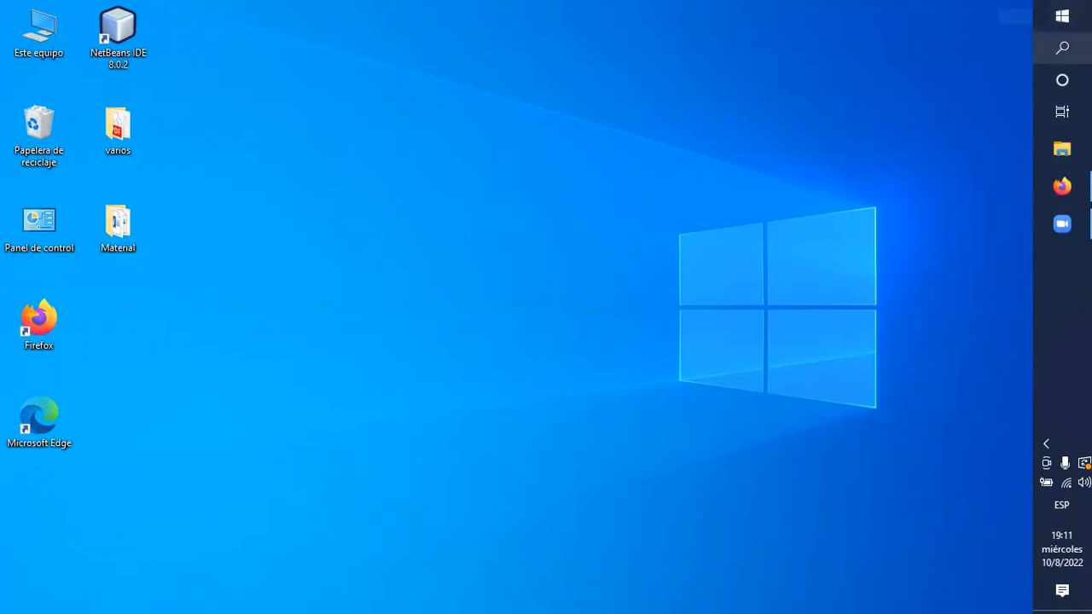
left_click(1062, 15)
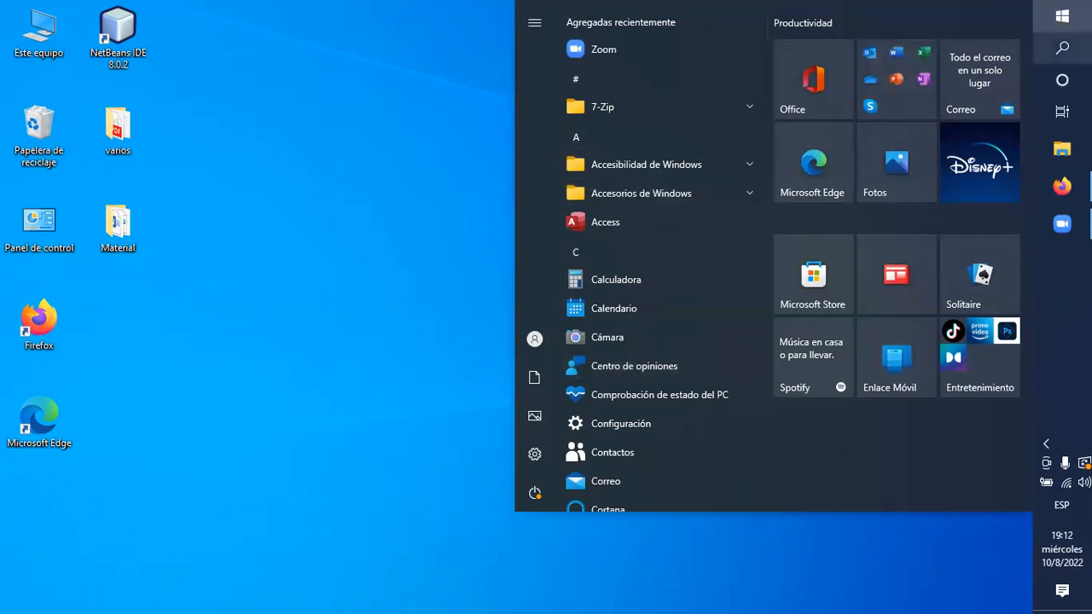
left_click(1062, 48)
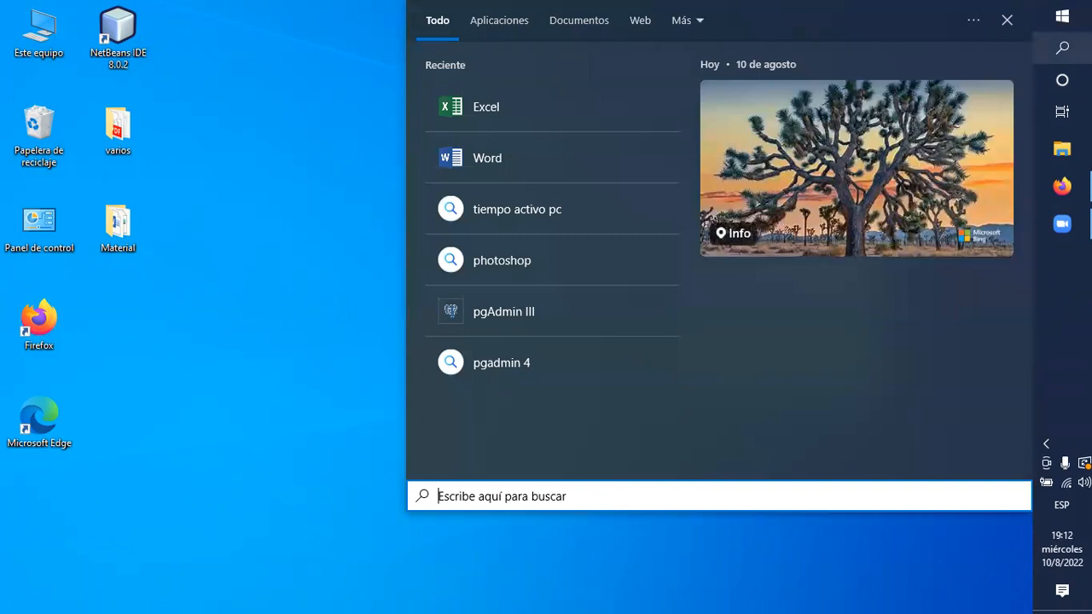
left_click(1062, 19)
left_click(1062, 21)
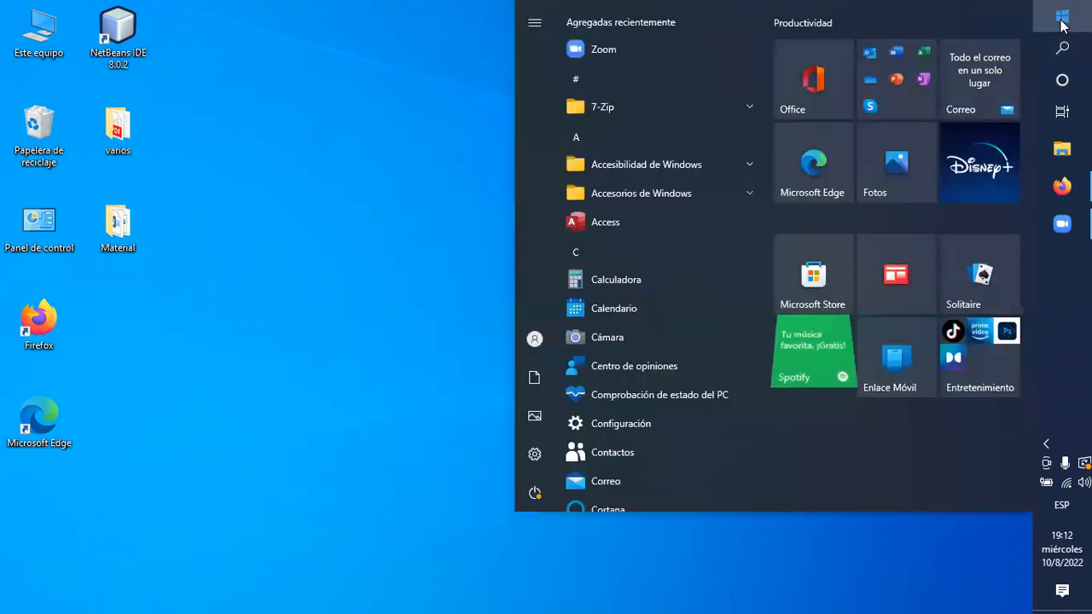
left_click(1063, 24)
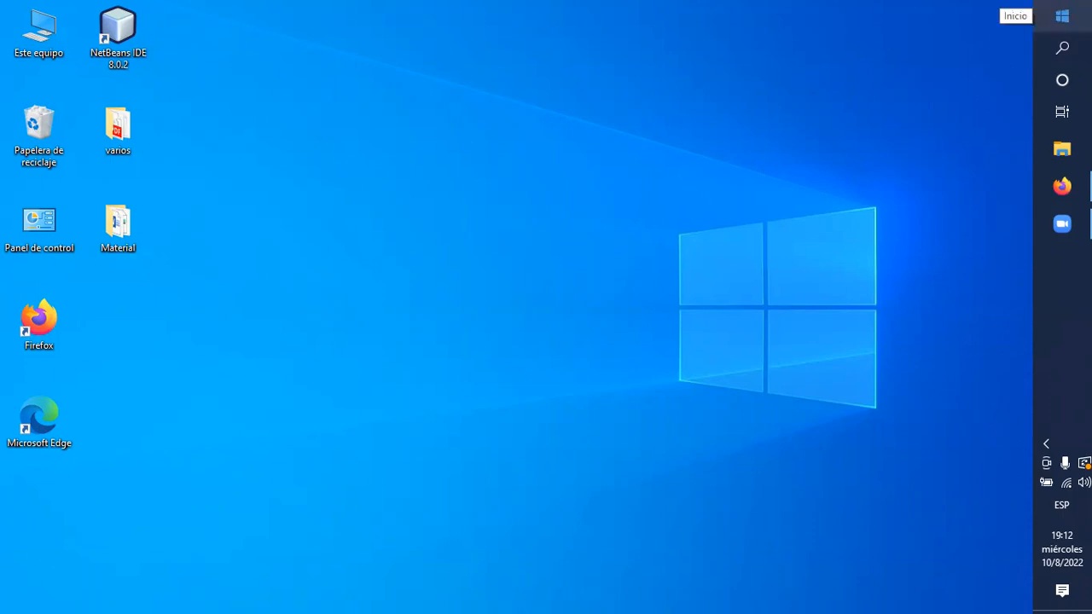
left_click(1062, 15)
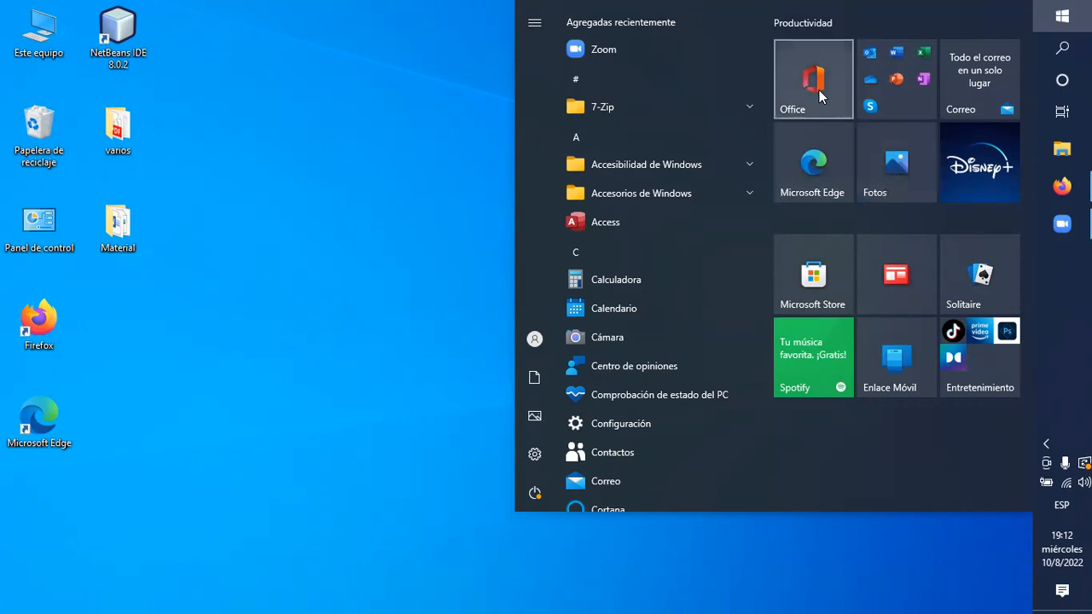
left_click(1061, 16)
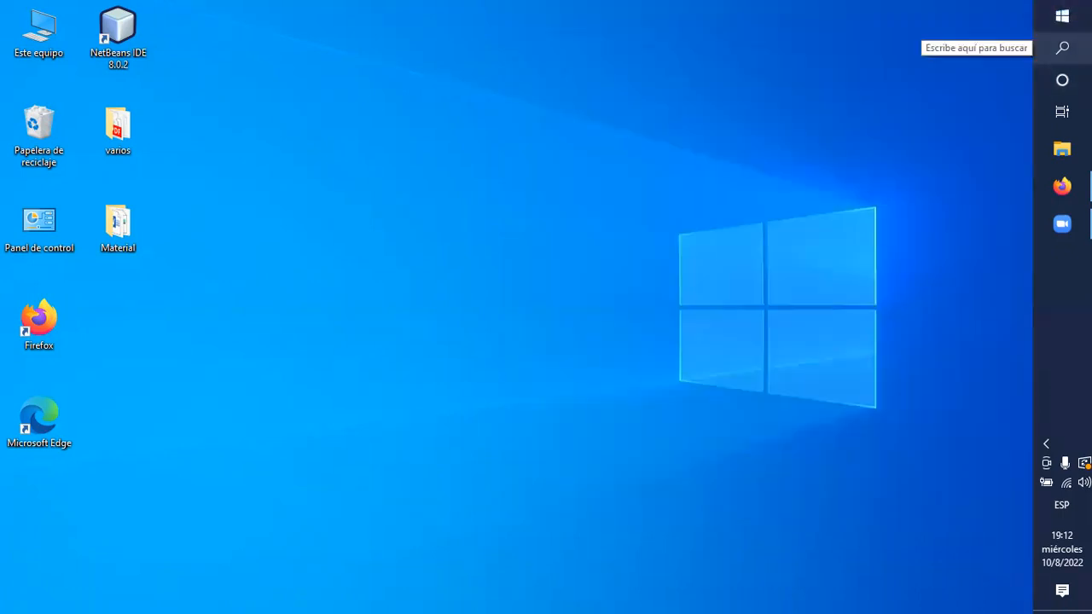
Search the computer for "wor" and launch the Word application.
left_click(1062, 48)
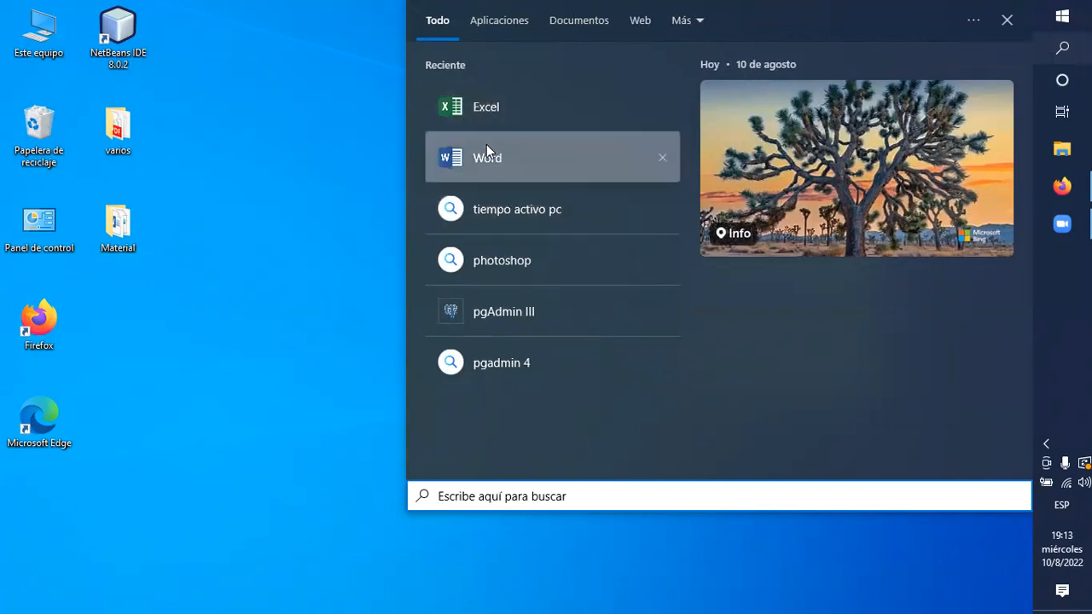
left_click_drag(491, 165, 471, 106)
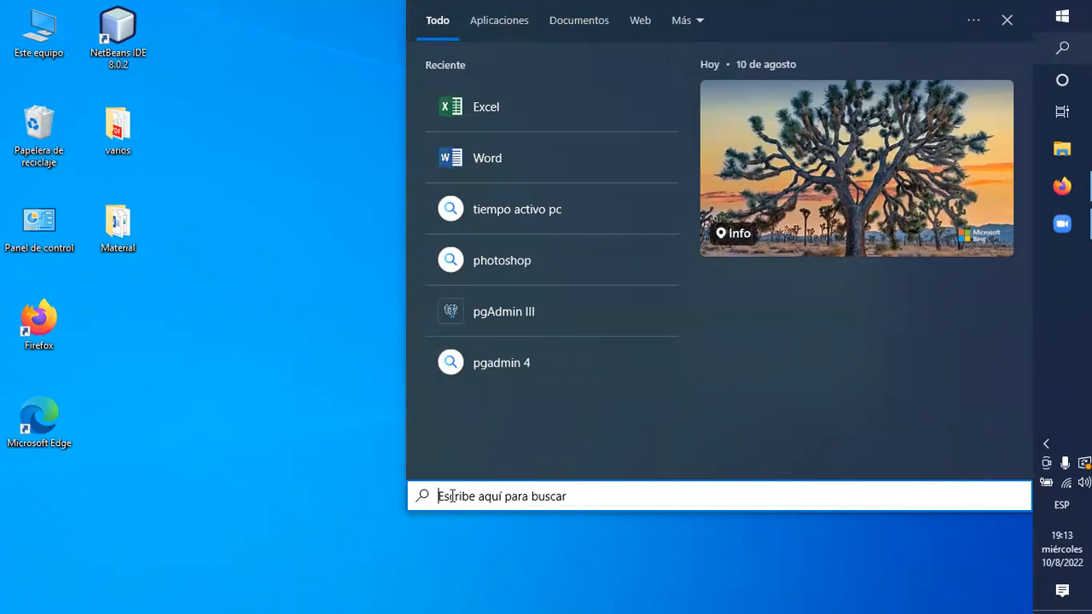
type("wor")
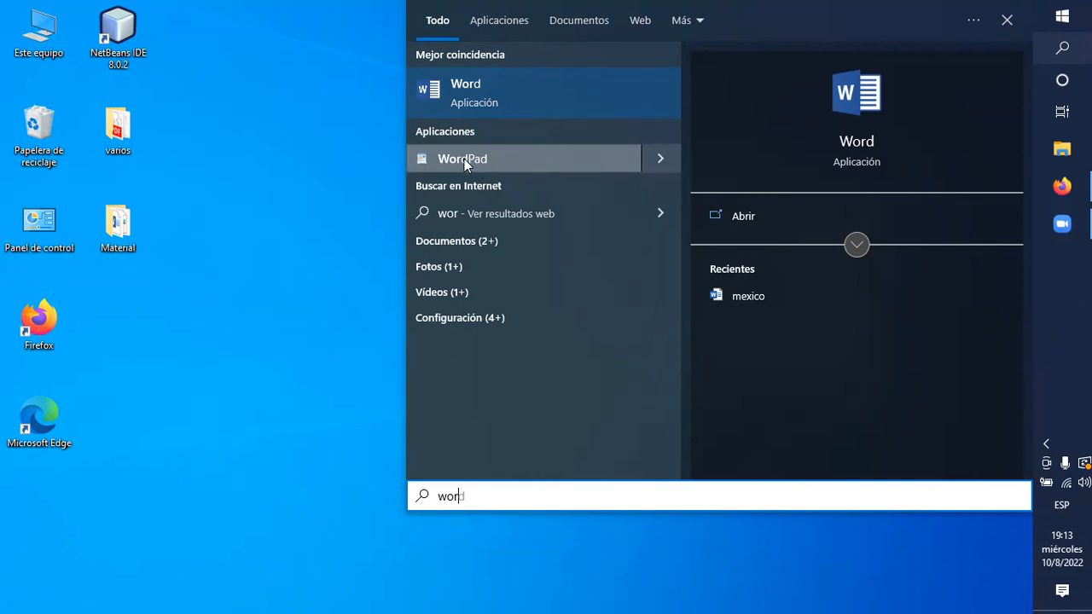
left_click(466, 92)
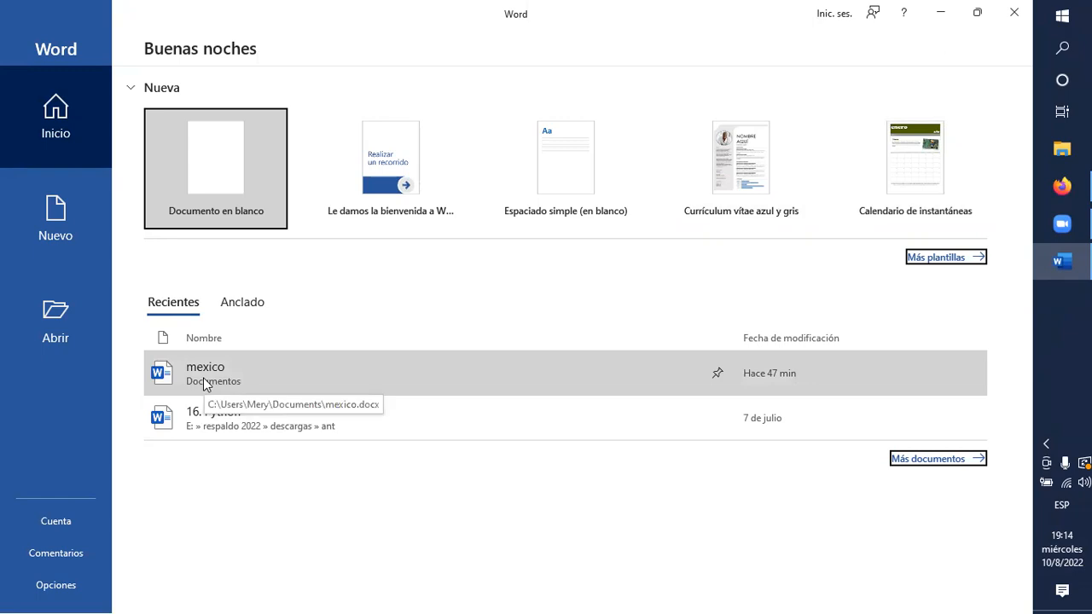
Compare the recent and pinned document lists on Word's start page and glance at the new-document page.
left_click(245, 311)
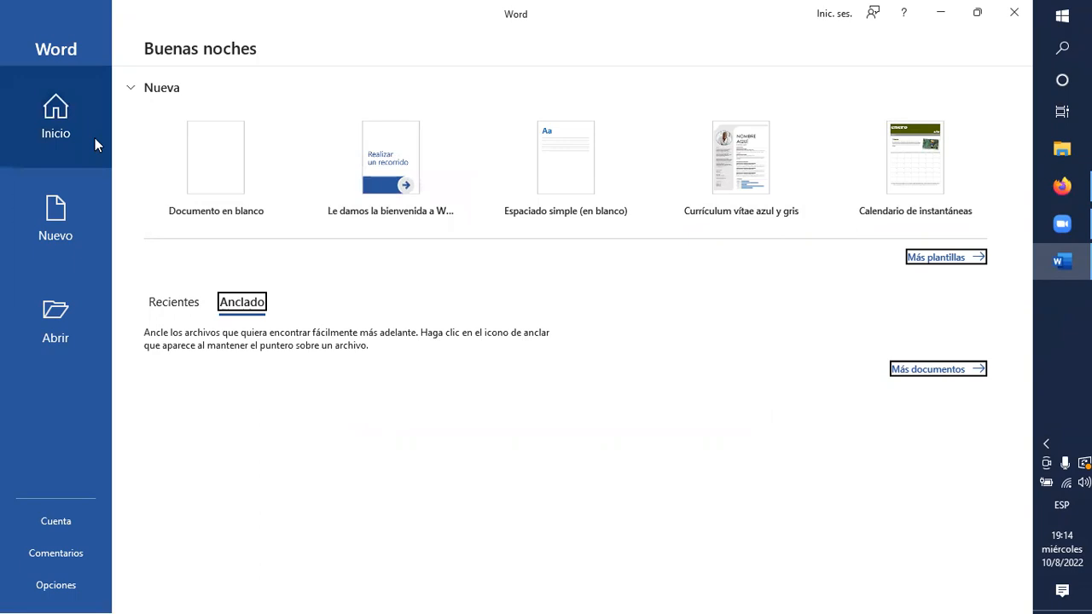
left_click(56, 219)
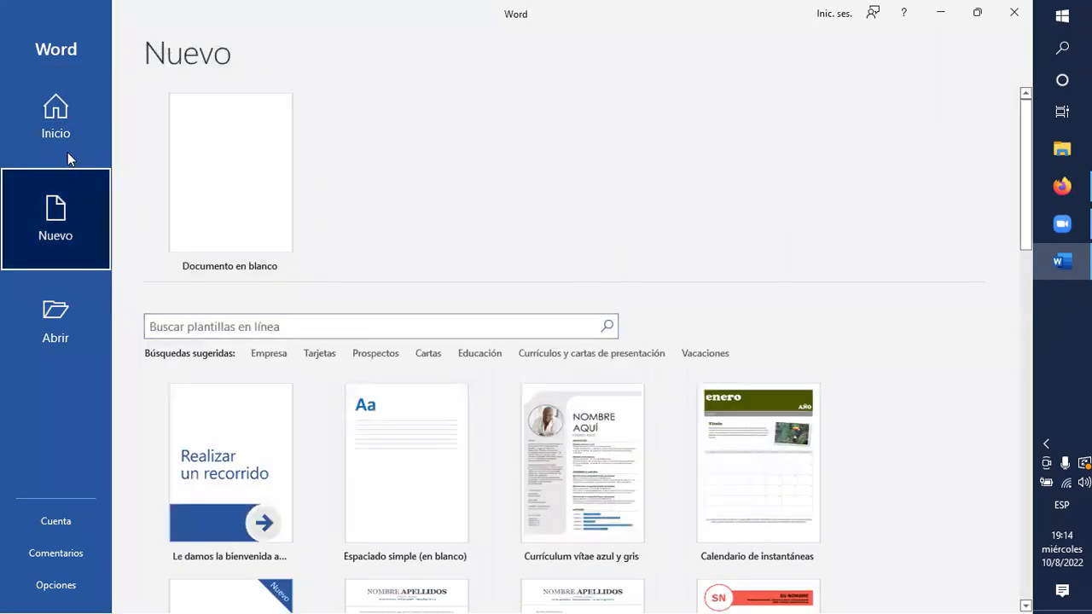
left_click(49, 128)
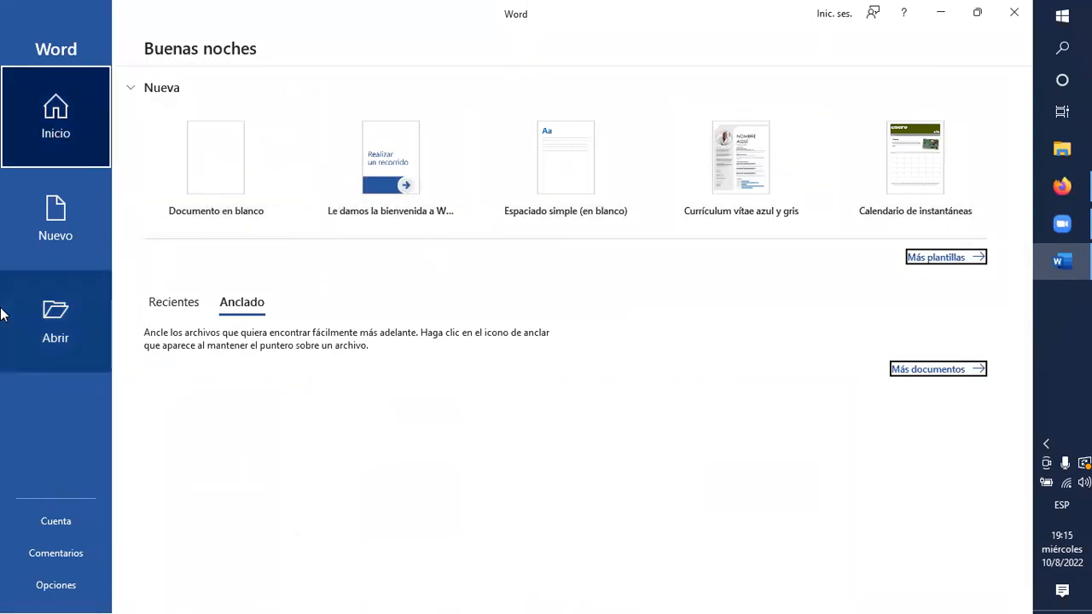
left_click(179, 309)
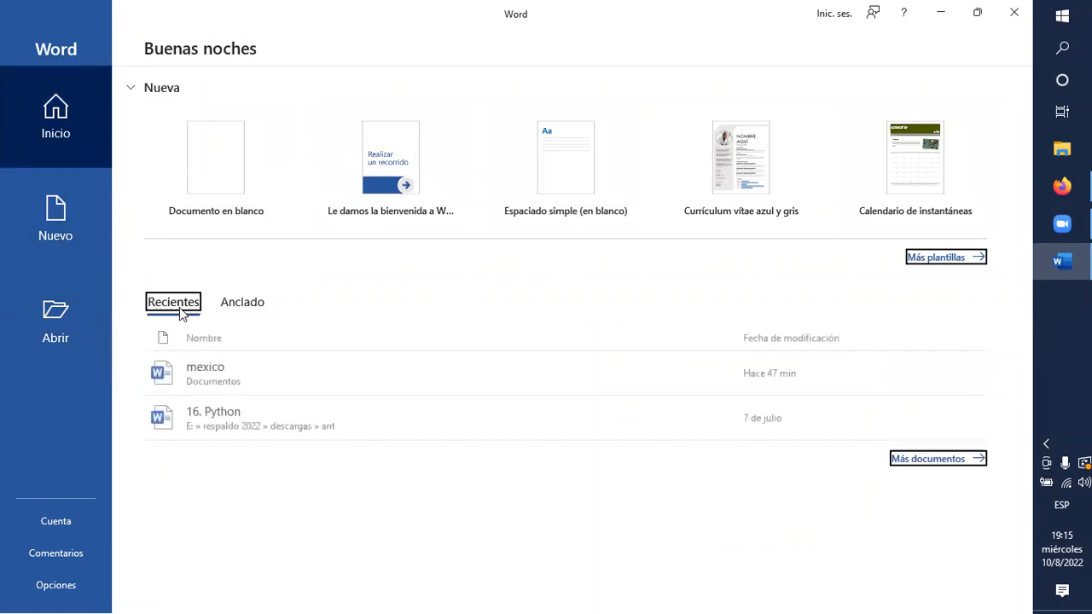
left_click(240, 306)
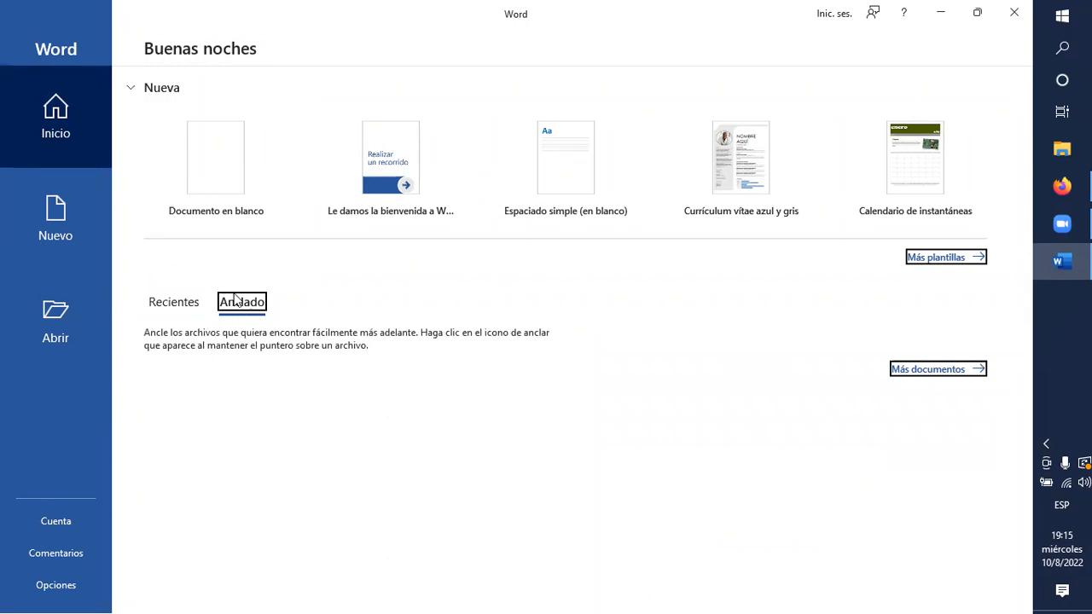
left_click(190, 311)
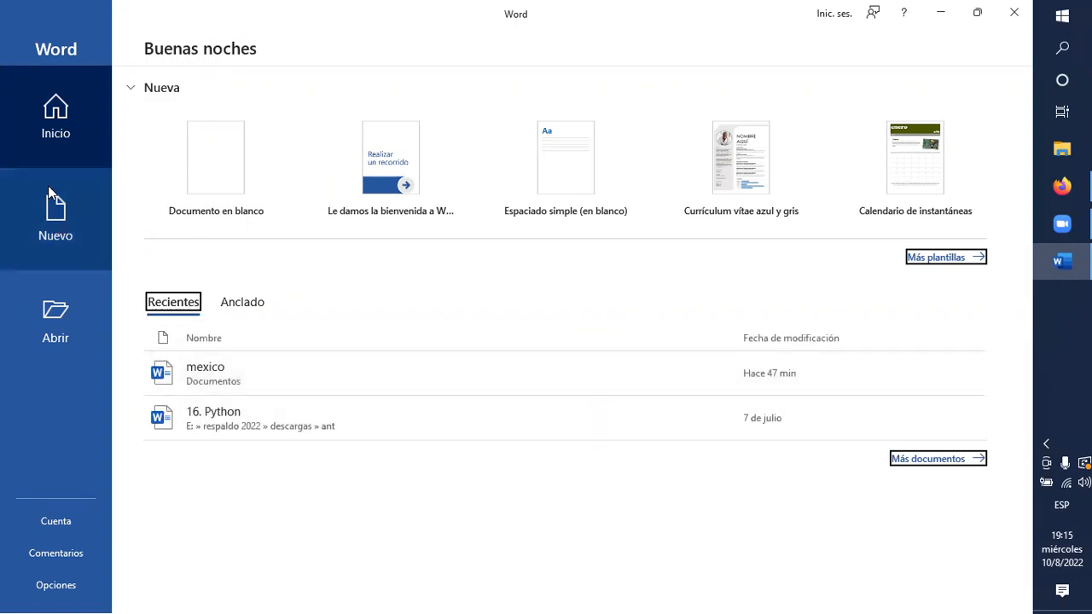
Browse the templates offered for new documents, including the résumé and calendar designs, and close Word.
left_click(57, 226)
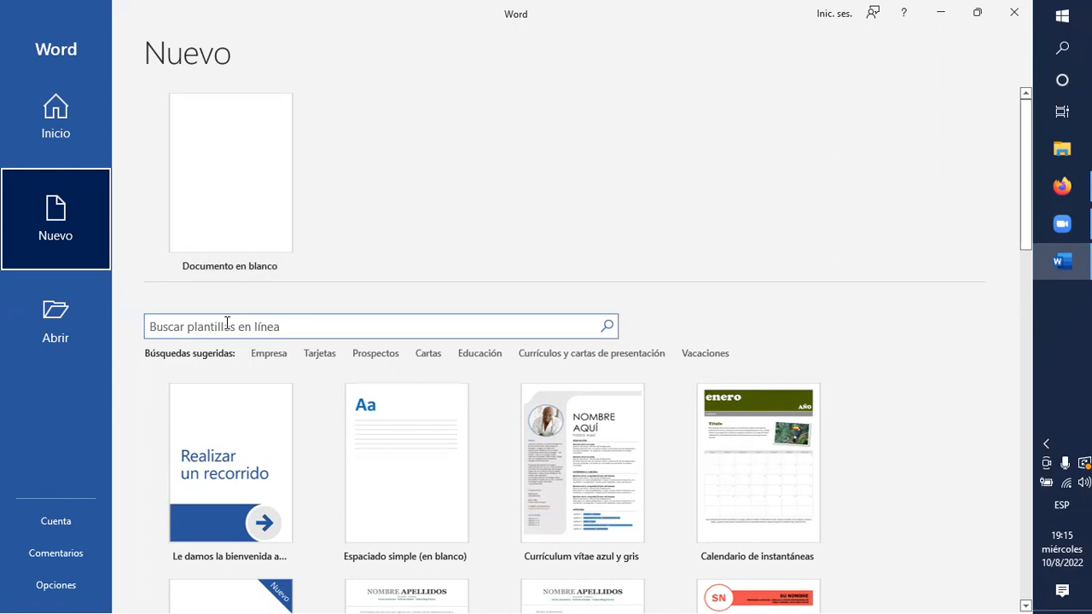
scroll(227, 322, "down", 1)
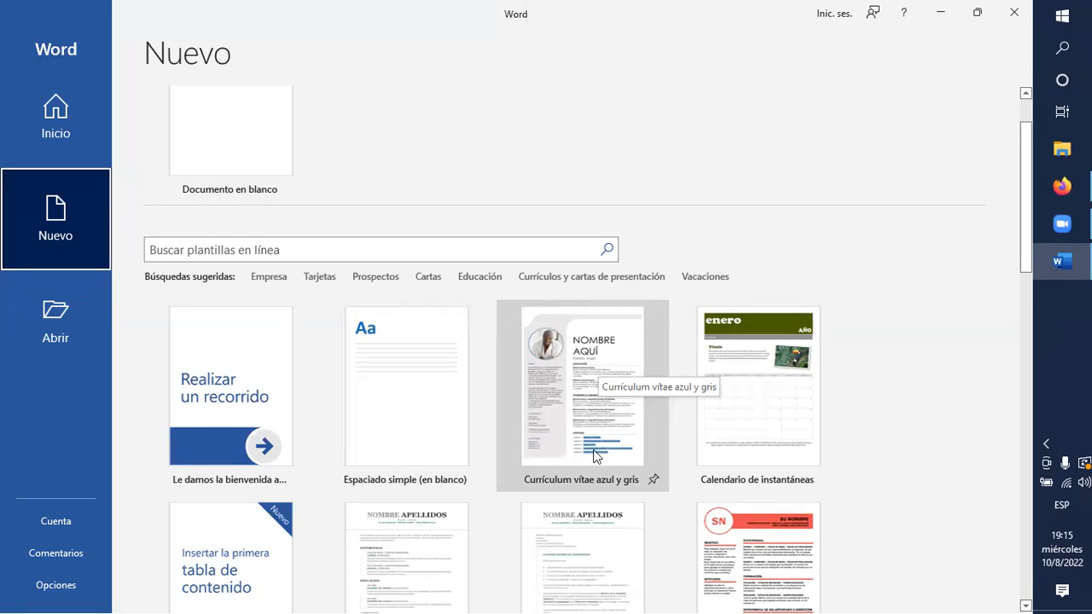
scroll(595, 456, "down", 1)
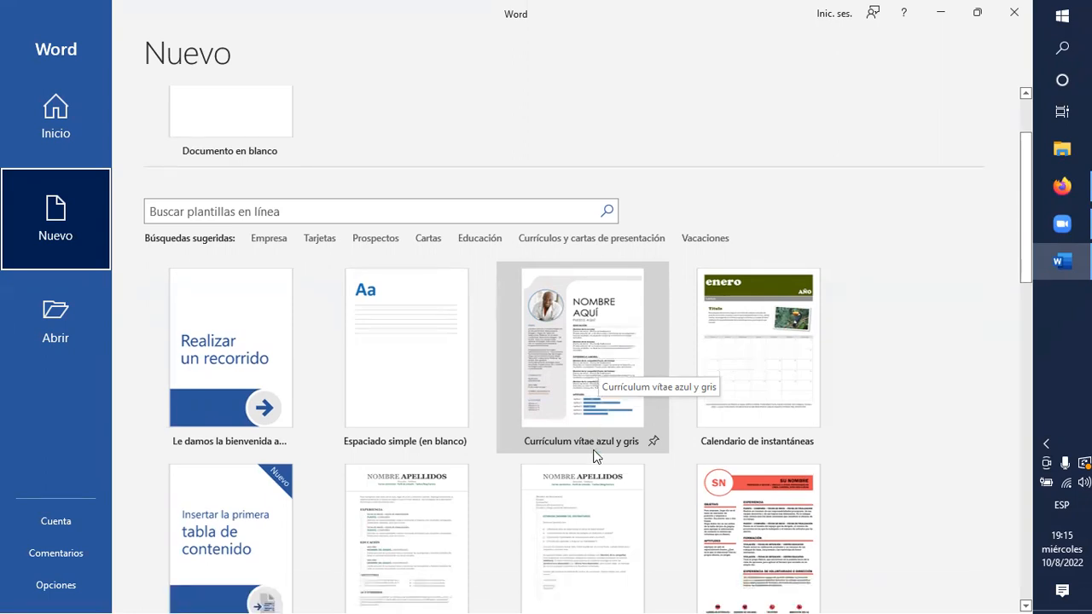
scroll(595, 456, "down", 1)
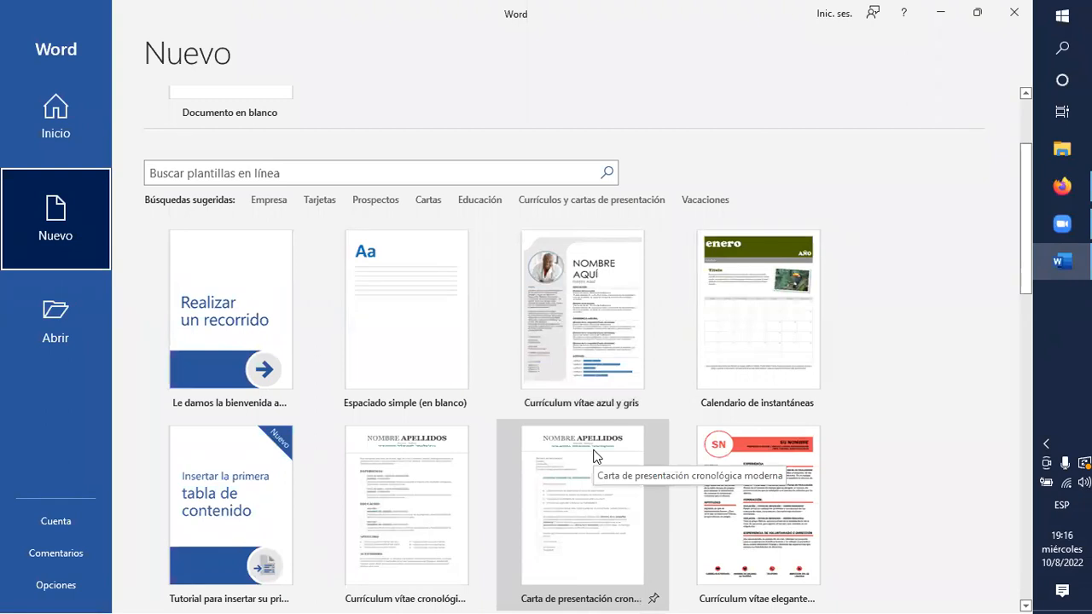
scroll(594, 456, "up", 3)
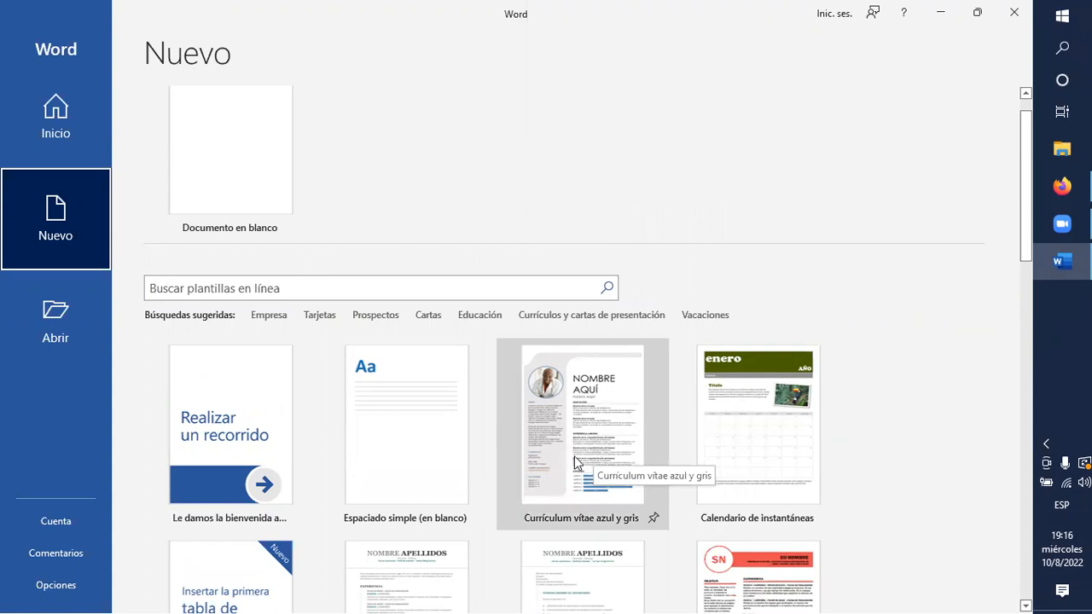
scroll(358, 322, "down", 3)
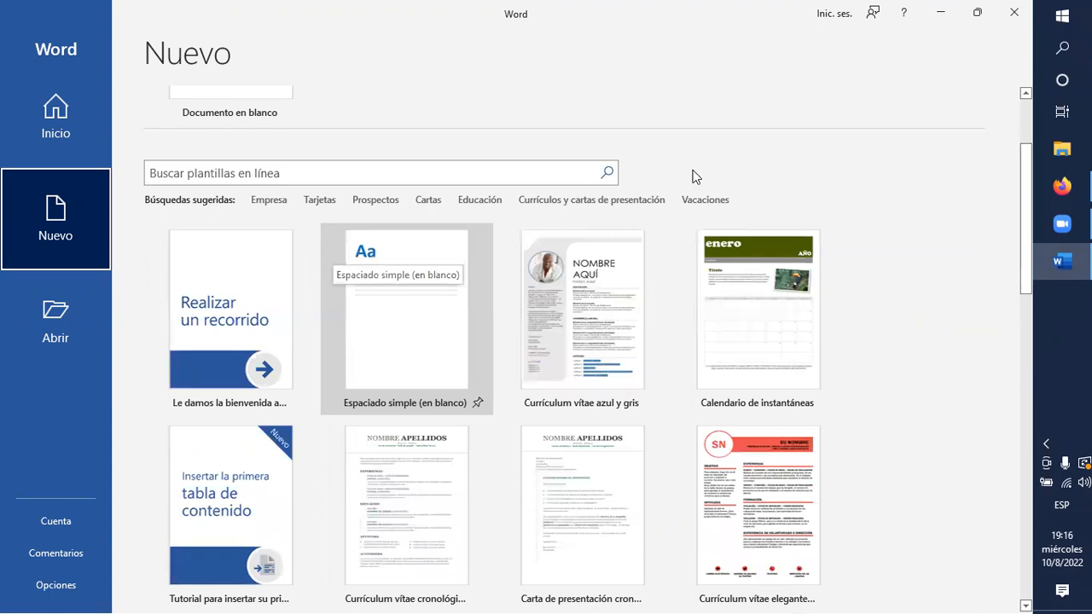
left_click(1023, 22)
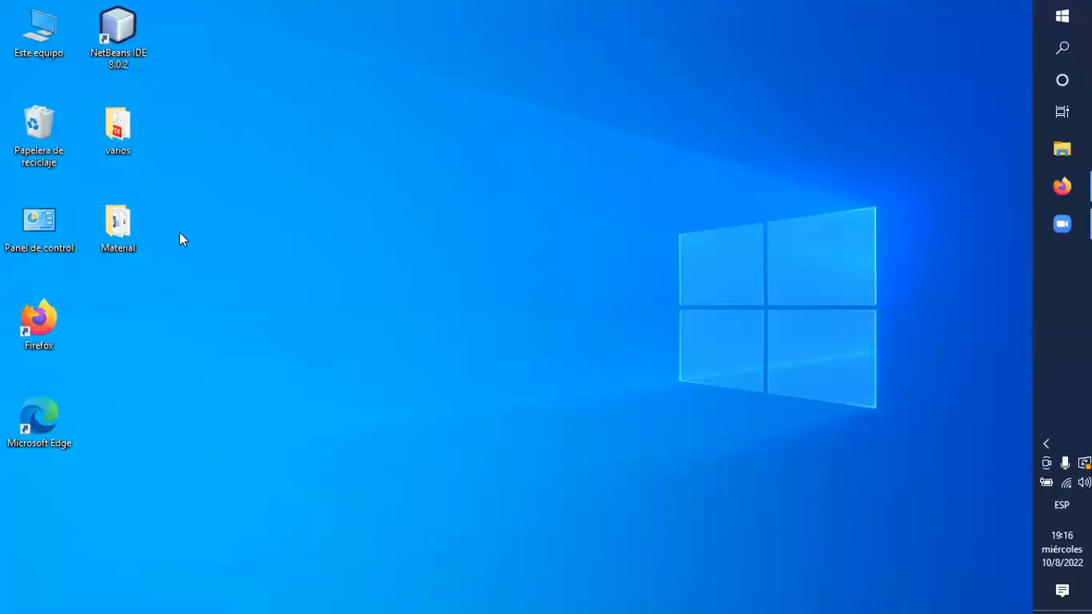
Open the word2019 document from the Material folder on the desktop.
left_click(119, 128)
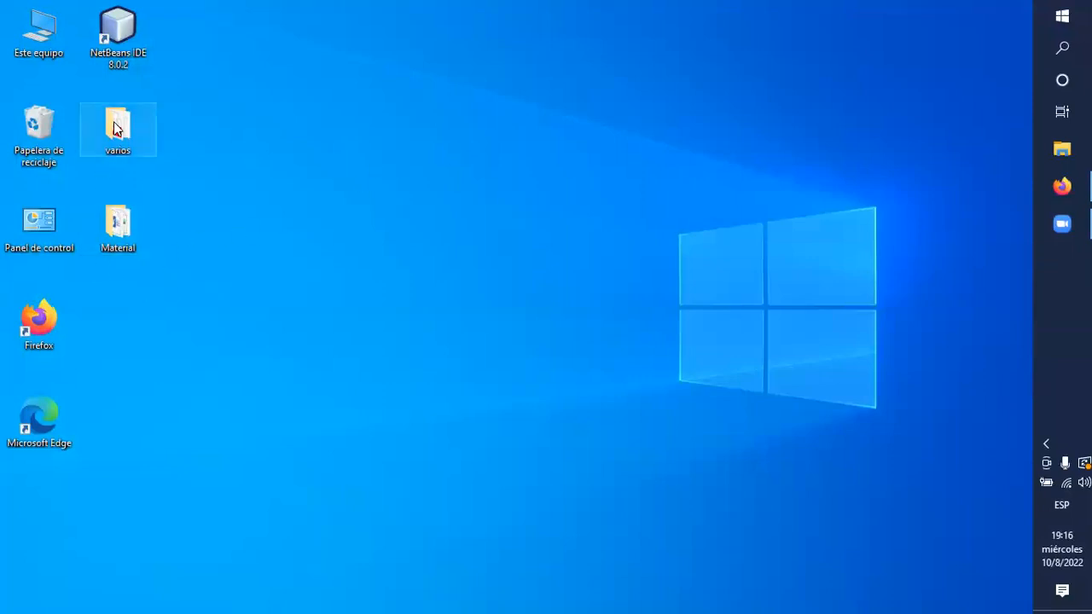
left_click(118, 243)
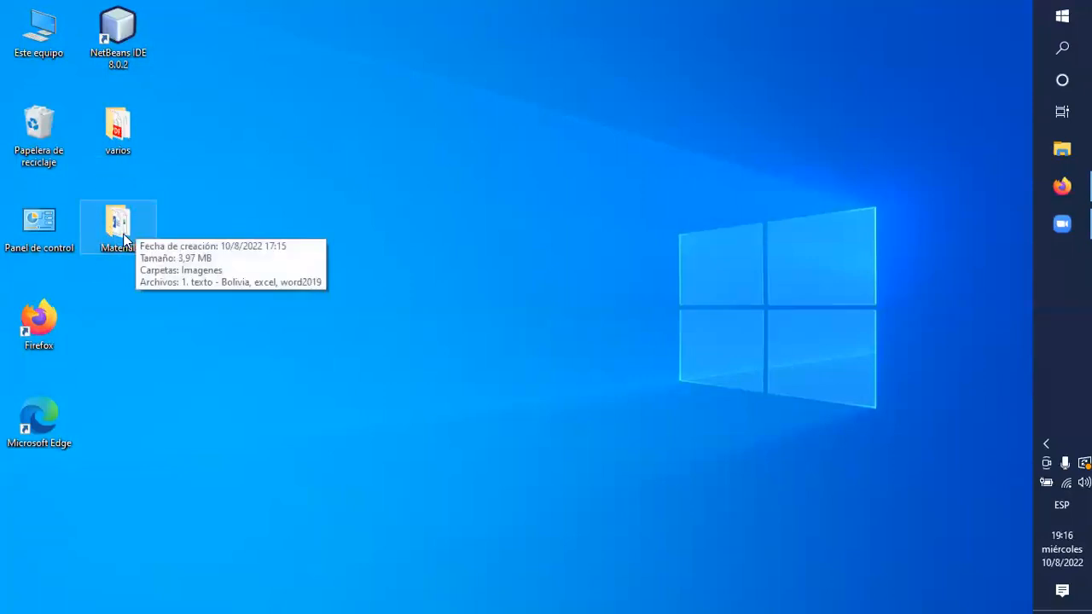
double_click(122, 237)
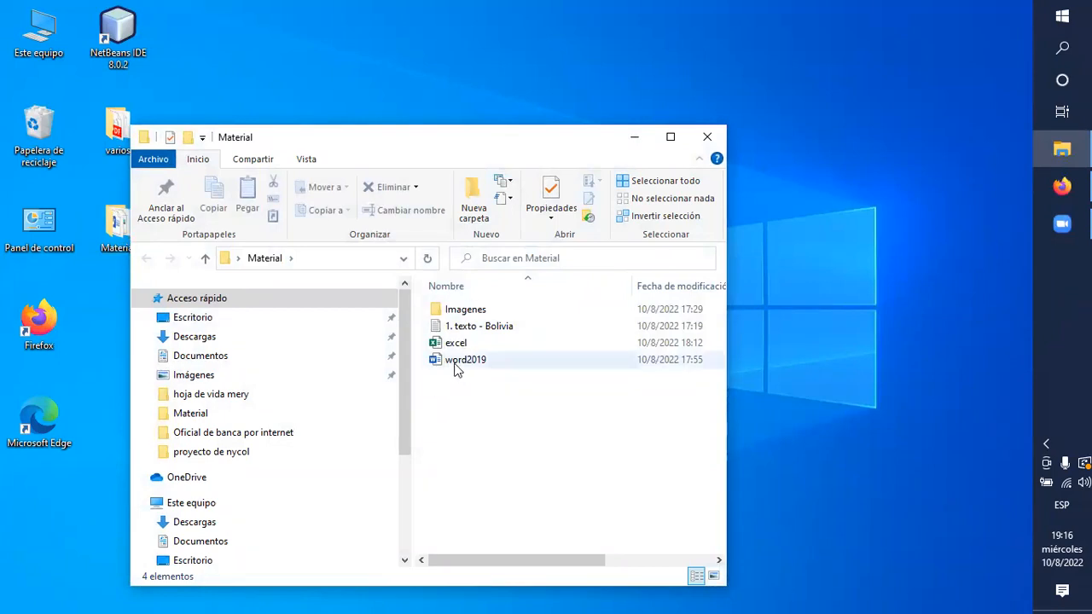
left_click(454, 365)
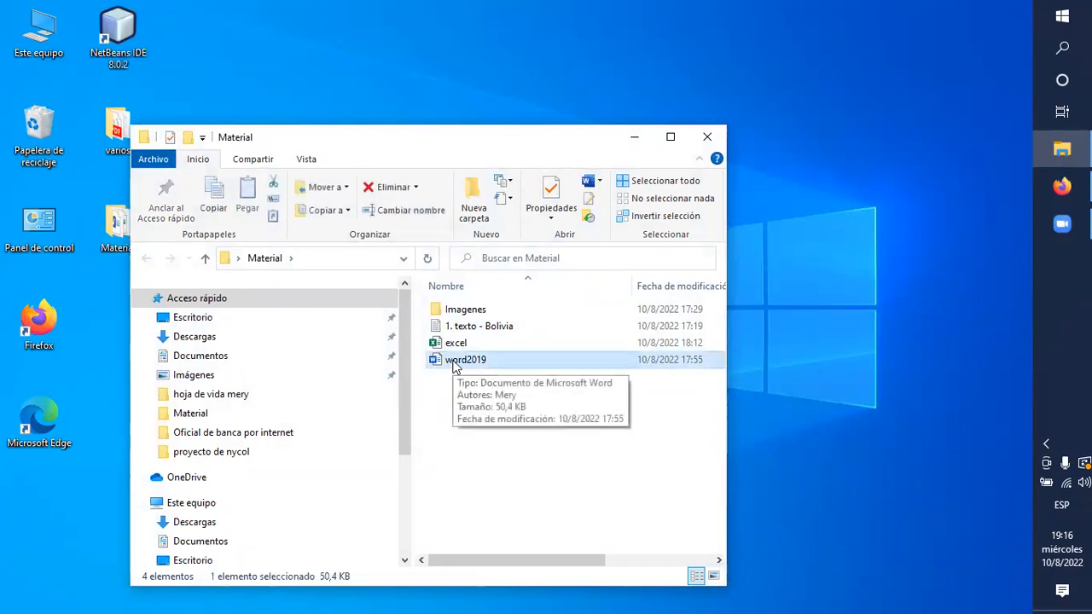
double_click(454, 362)
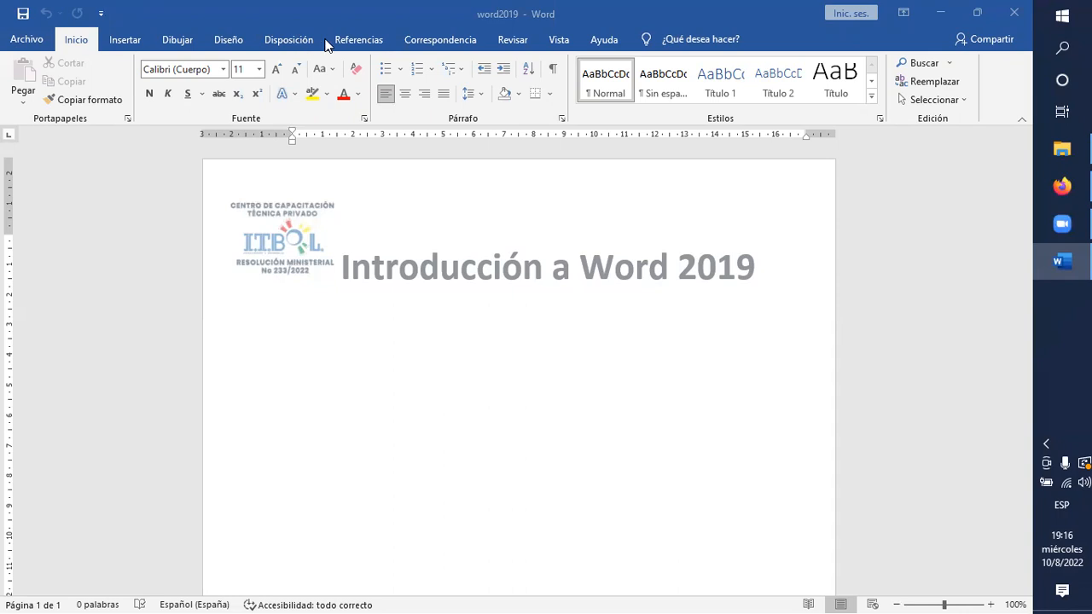
left_click(28, 43)
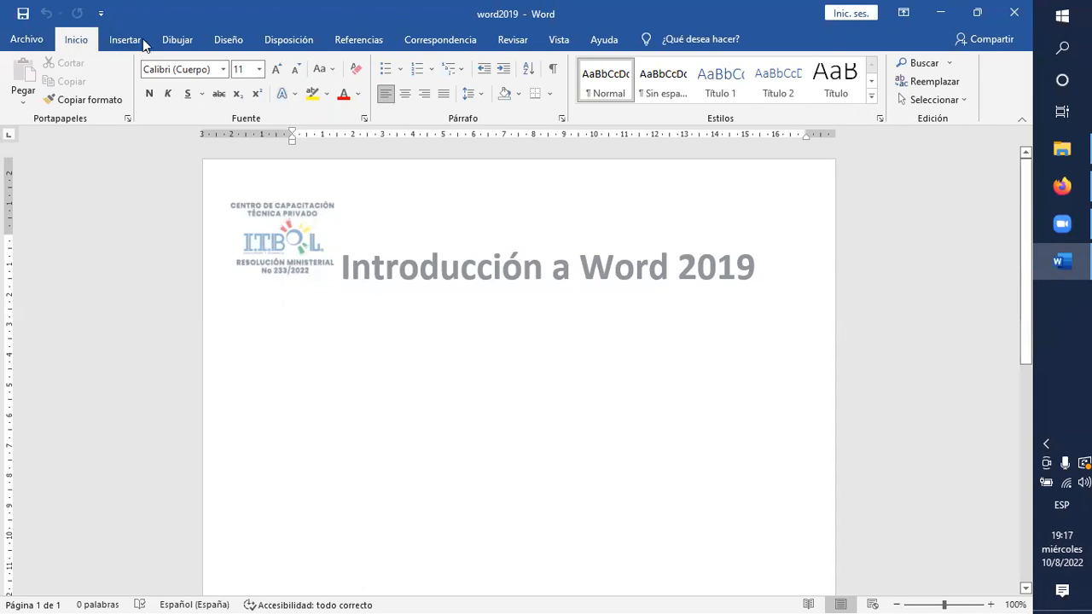
left_click(122, 43)
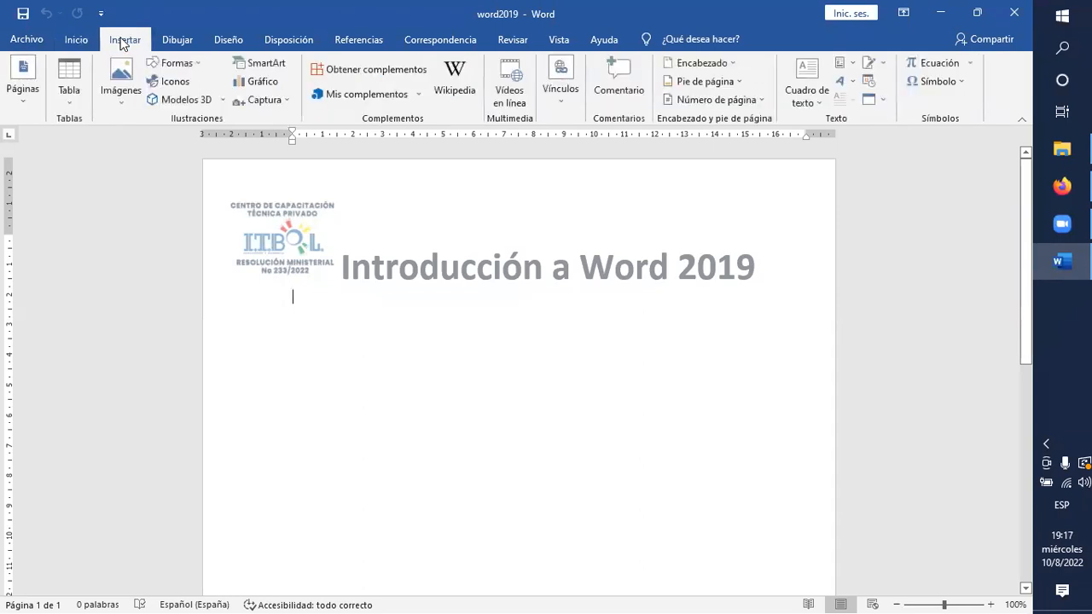
left_click(75, 44)
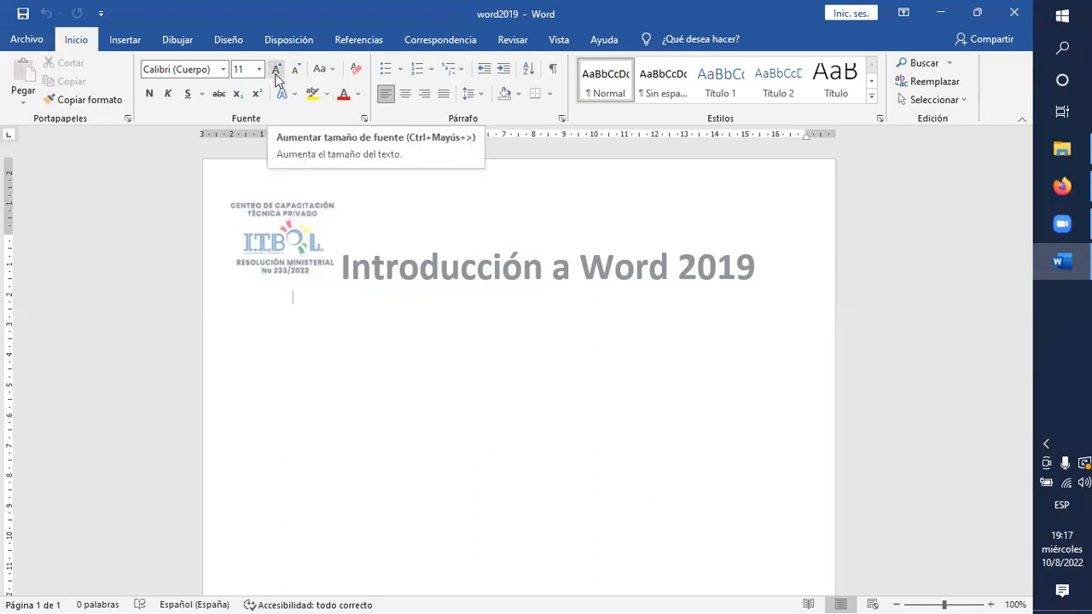
left_click(221, 69)
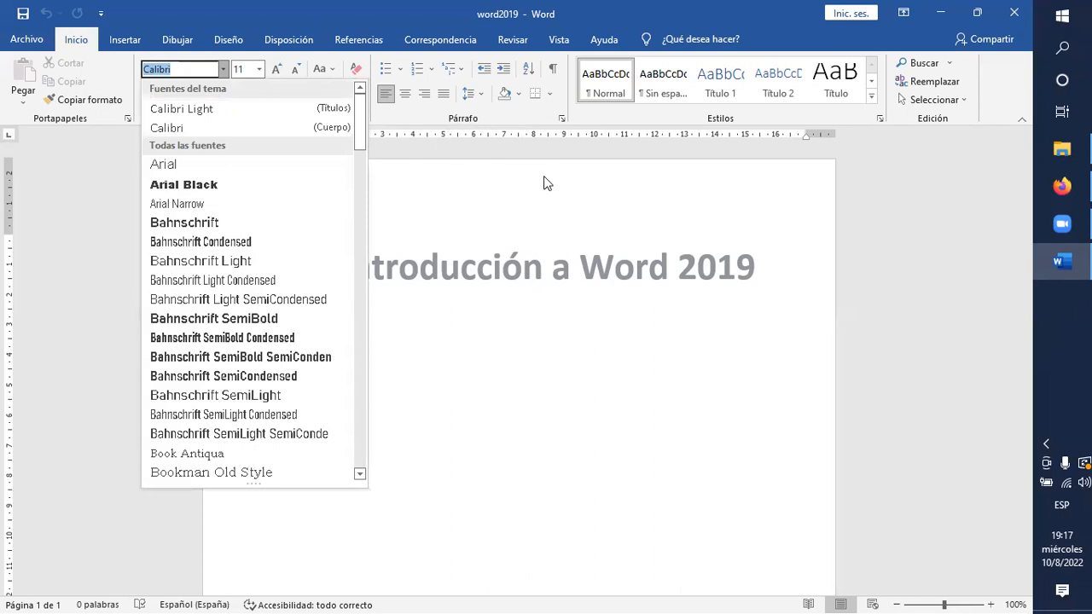
left_click(511, 182)
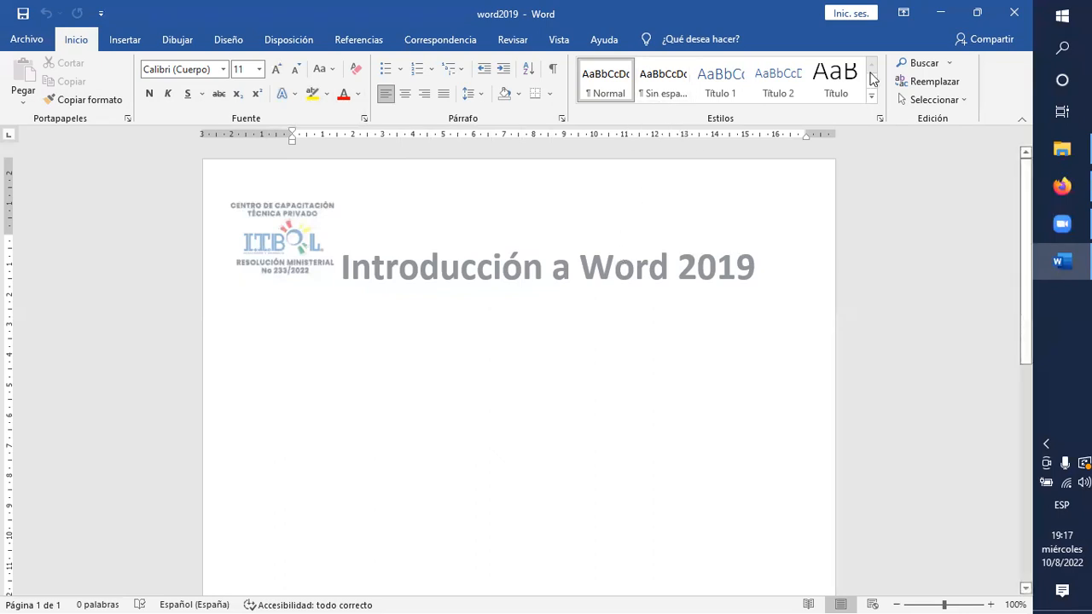
Look over the document search pane, the gallery of insertable shapes and the SmartArt help article, closing each one.
left_click(923, 63)
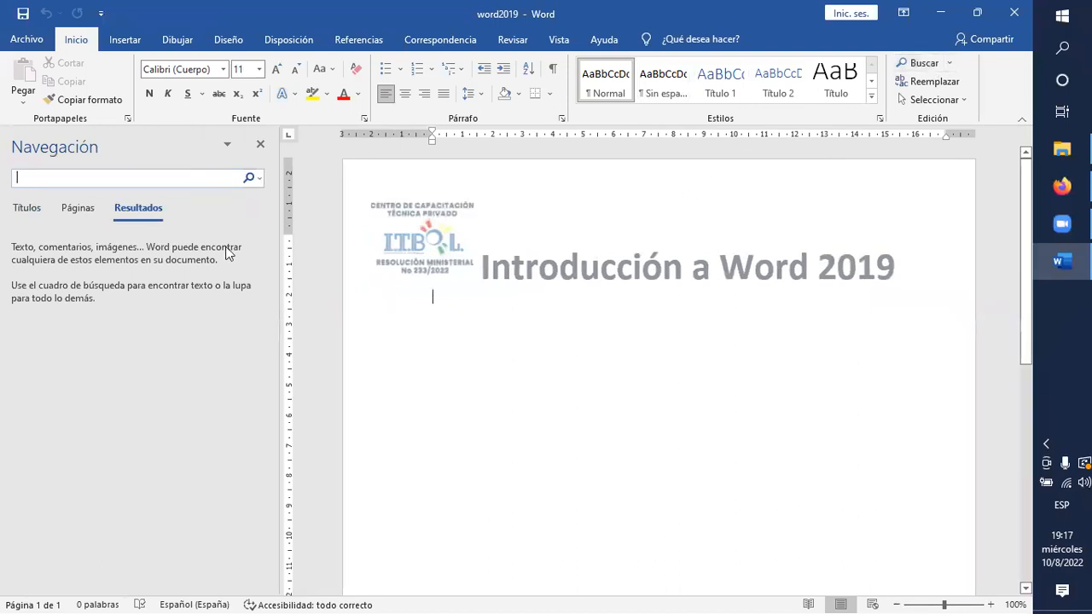
left_click(261, 145)
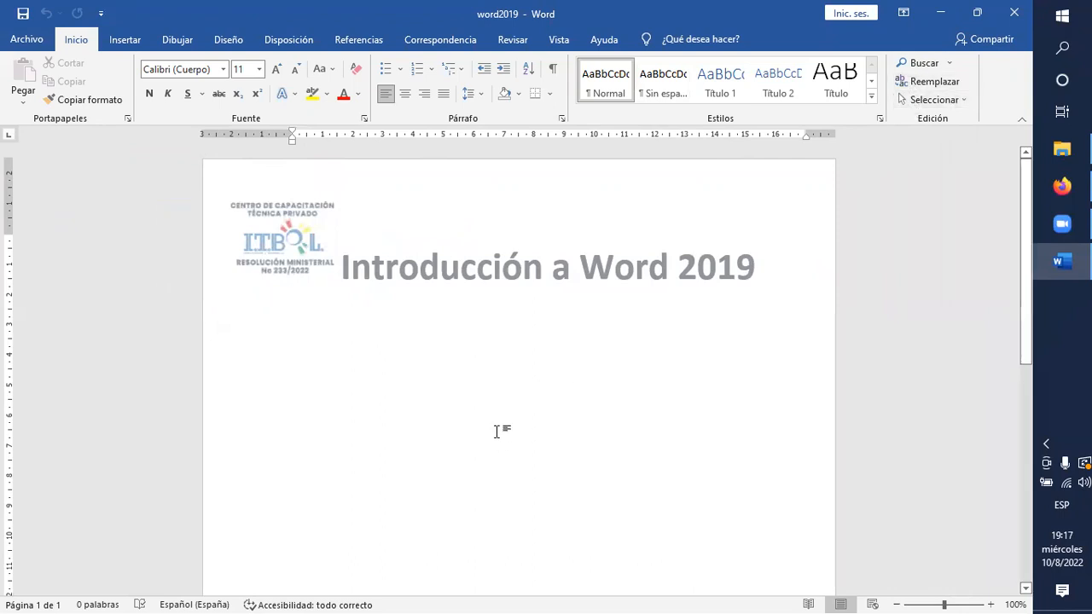
left_click(123, 43)
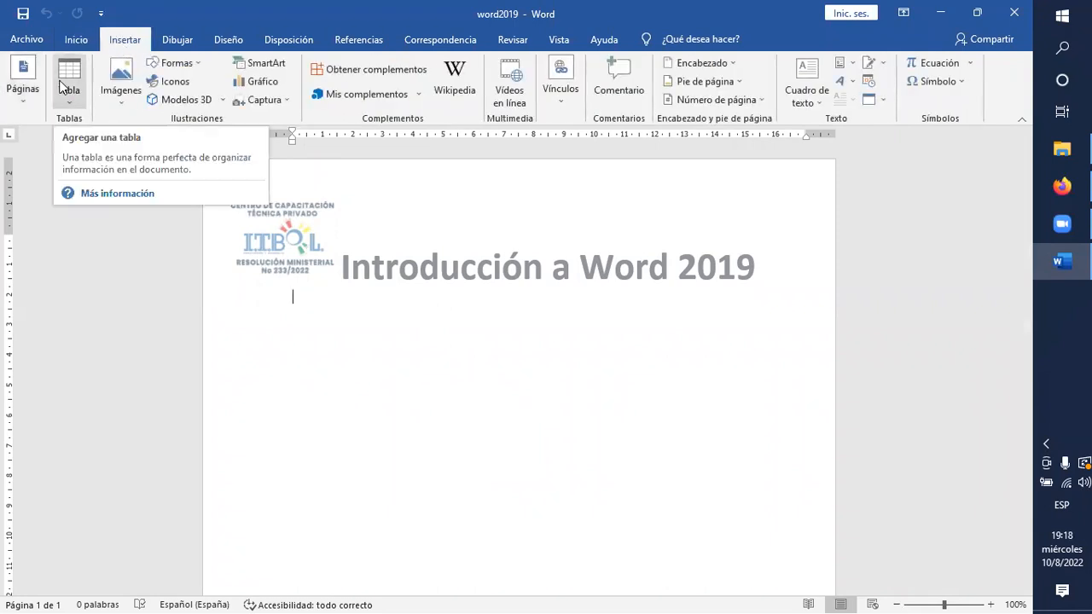
left_click(177, 63)
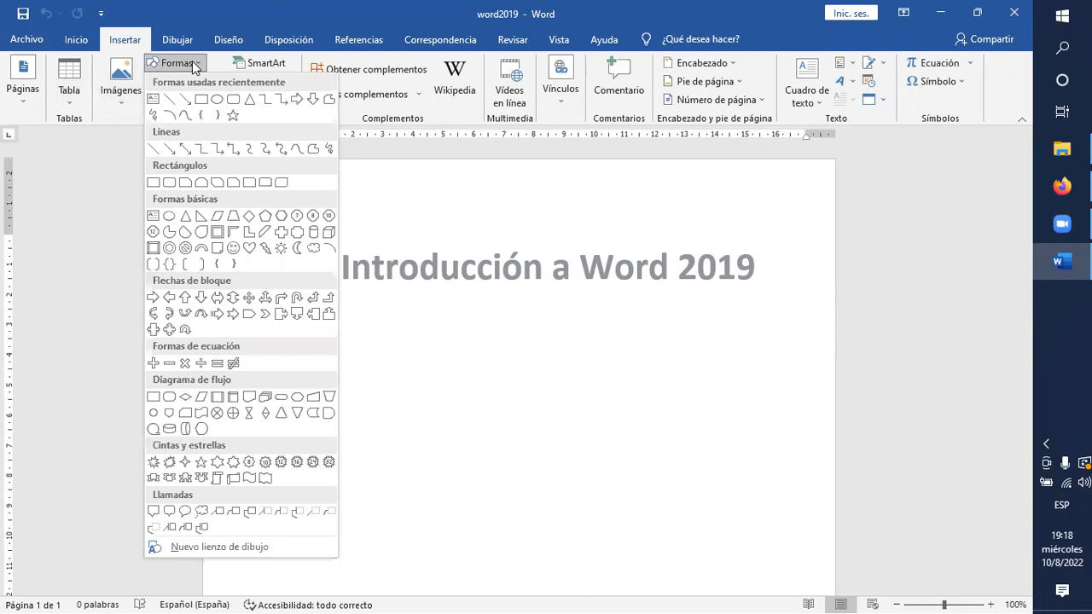
left_click(436, 331)
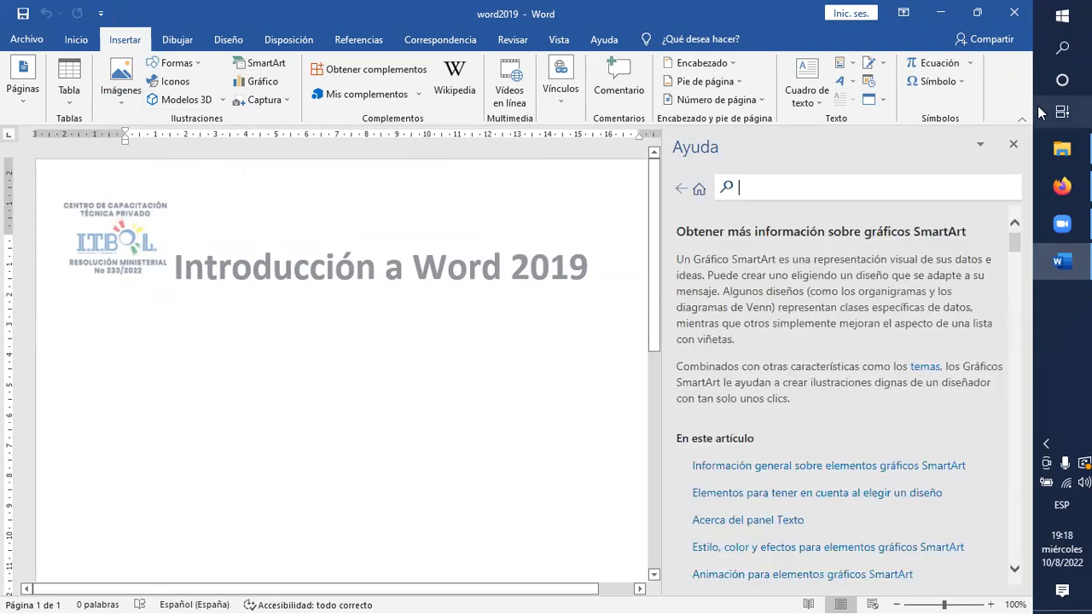
left_click(1014, 145)
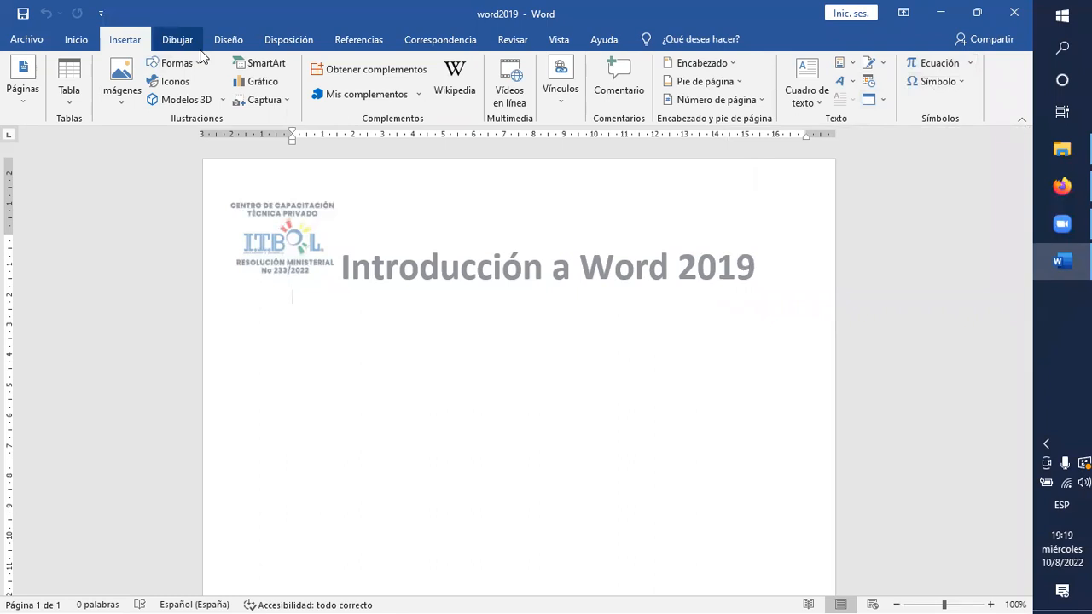
Review the commands for design, page layout, references and mailings, including the available column layouts.
left_click(227, 42)
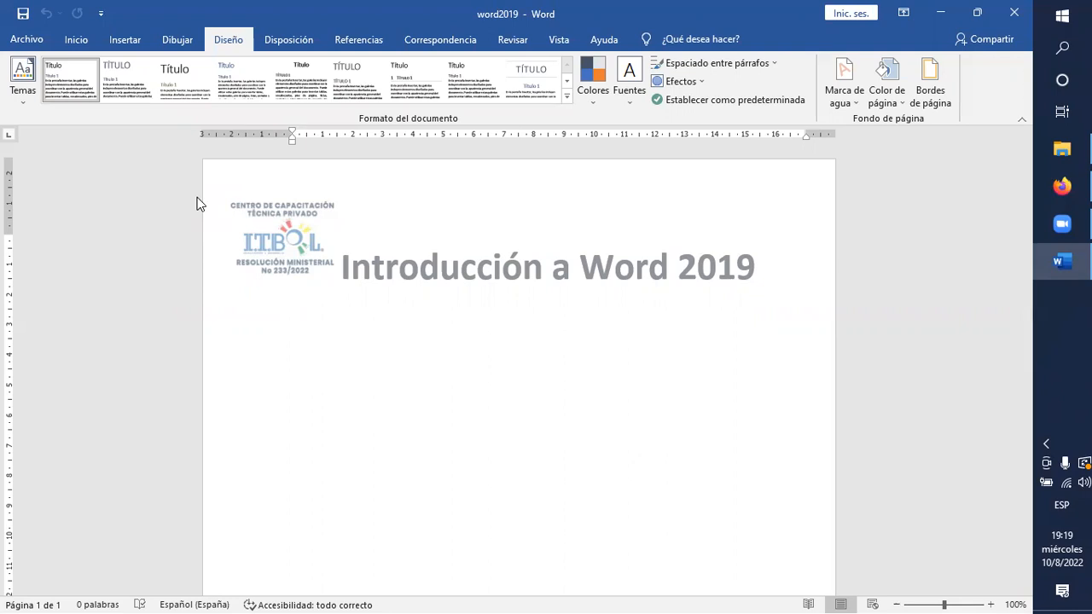
left_click(287, 43)
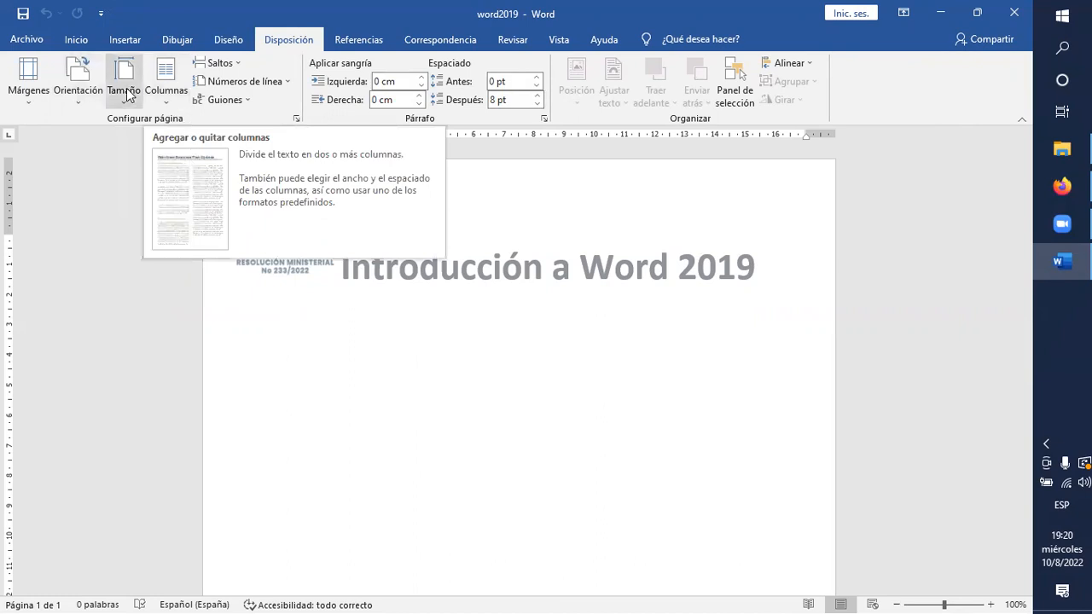
left_click(179, 106)
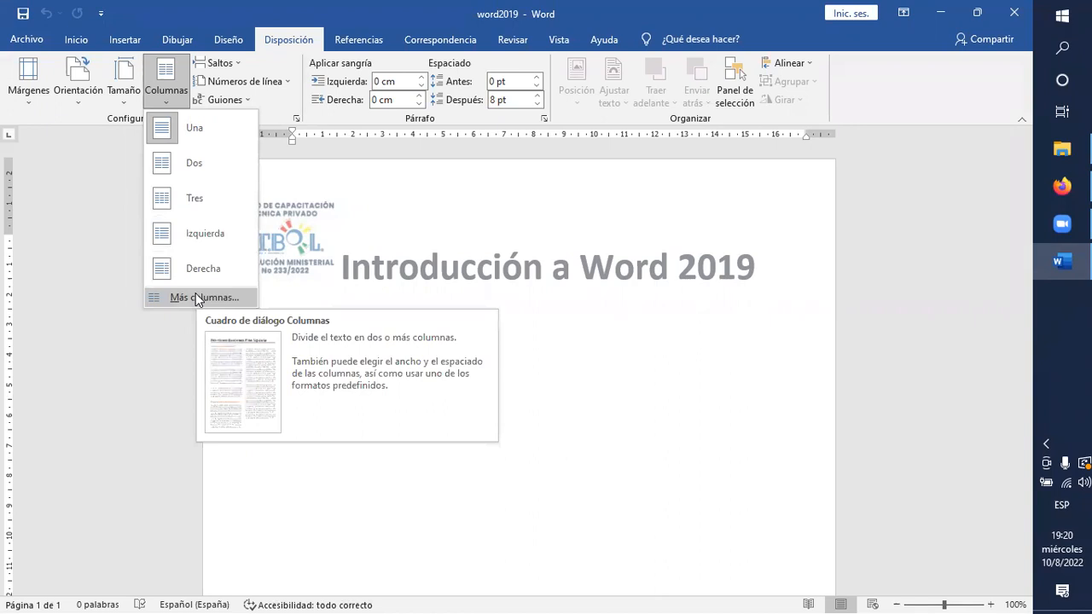
left_click(355, 38)
left_click(355, 39)
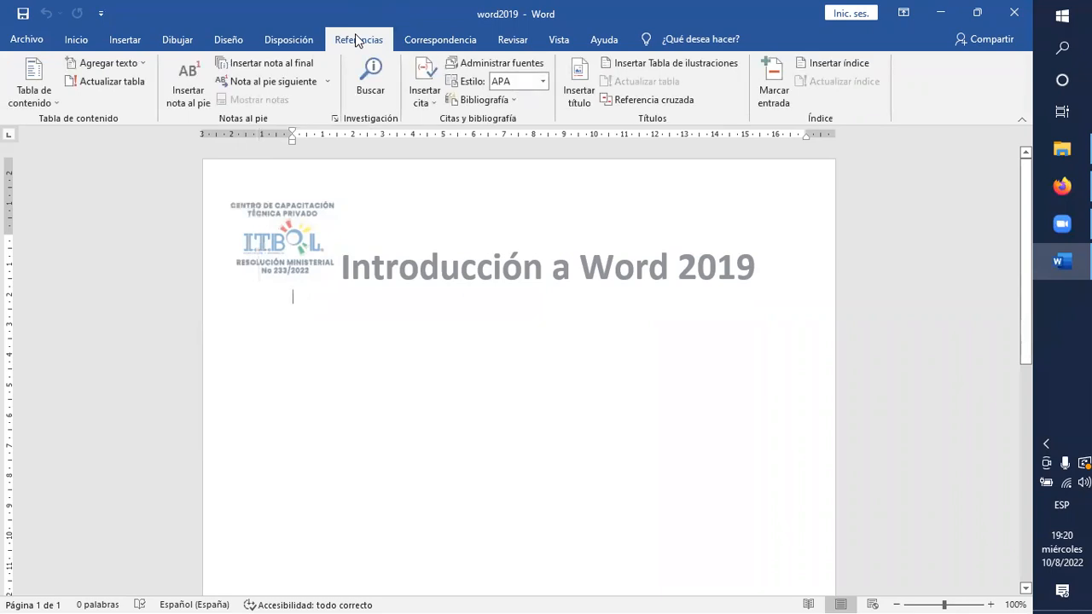
left_click(428, 42)
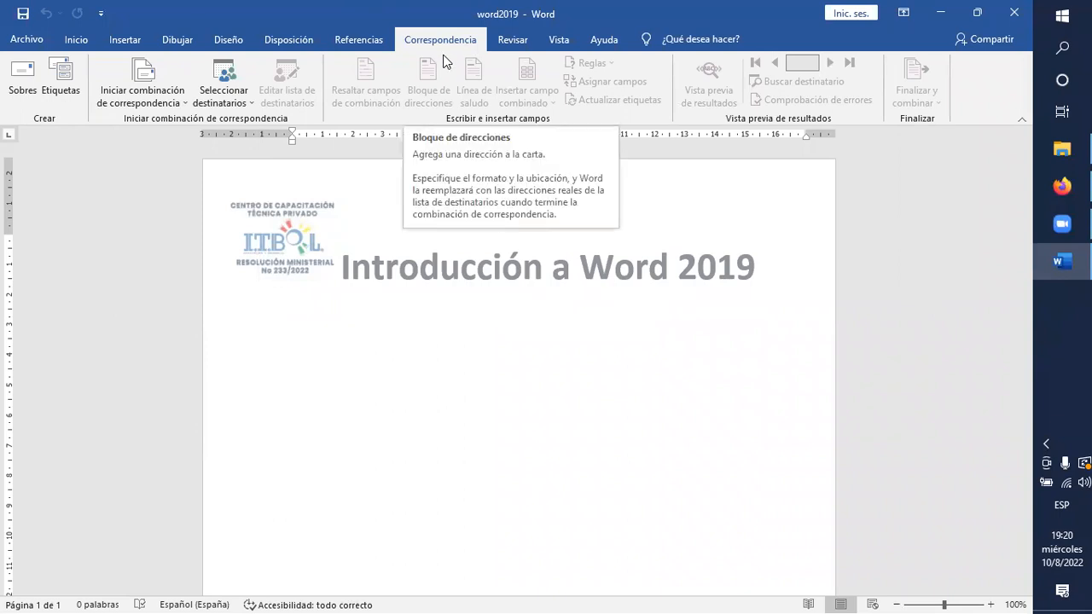
Check the sources from which a picture can be inserted into the document.
left_click(116, 40)
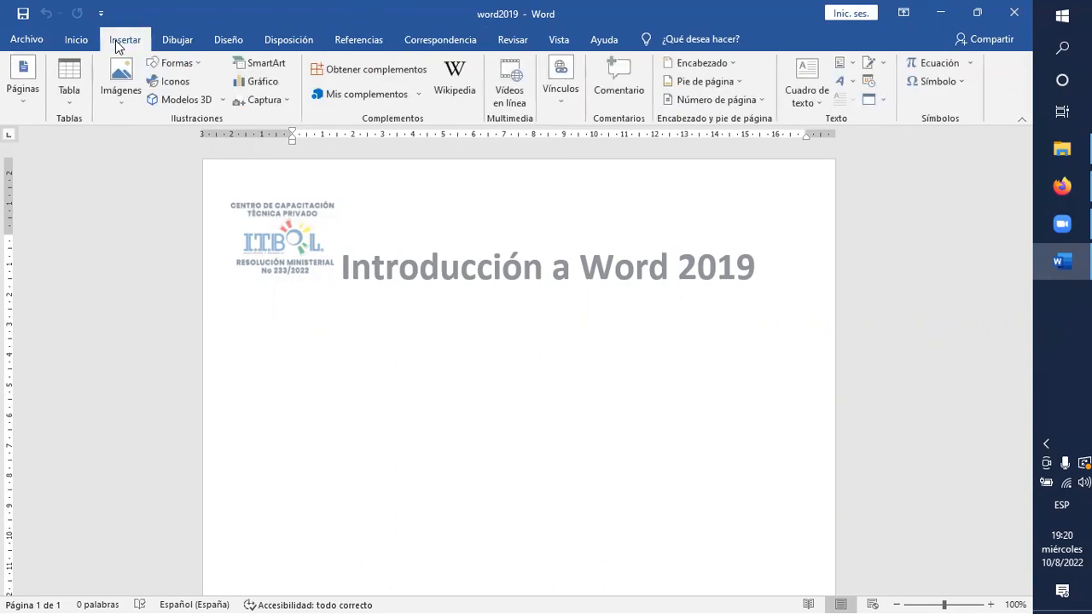
left_click(125, 102)
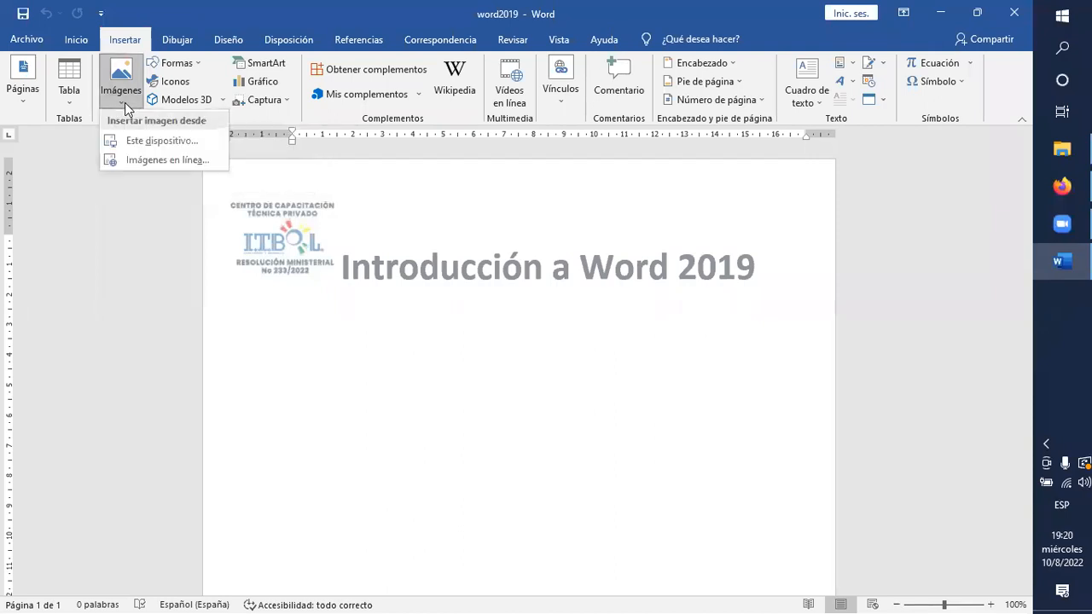
left_click(354, 322)
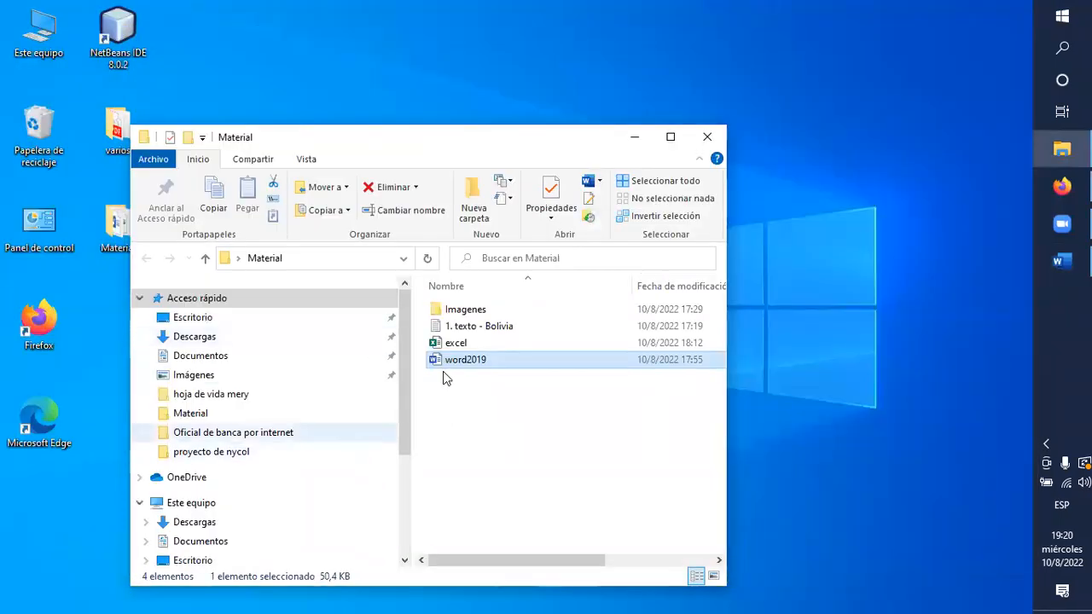
Copy the opening lines, up to the Índice heading, from the "1. texto - Bolivia" file and paste them into the word2019 document.
double_click(468, 326)
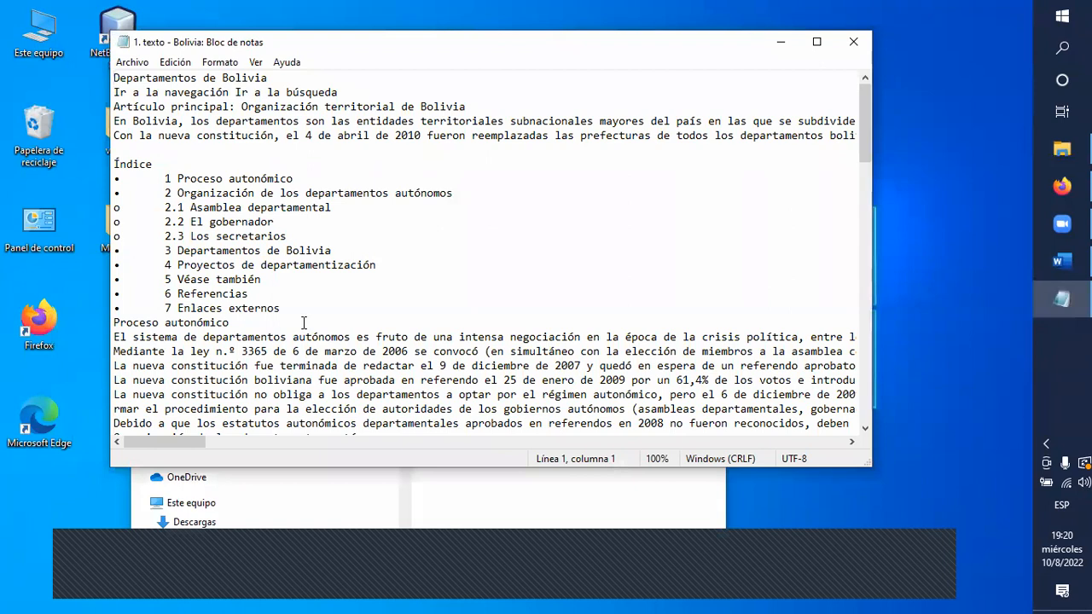
scroll(304, 322, "down", 2)
scroll(294, 311, "up", 2)
left_click_drag(133, 149, 83, 69)
key("ctrl+c")
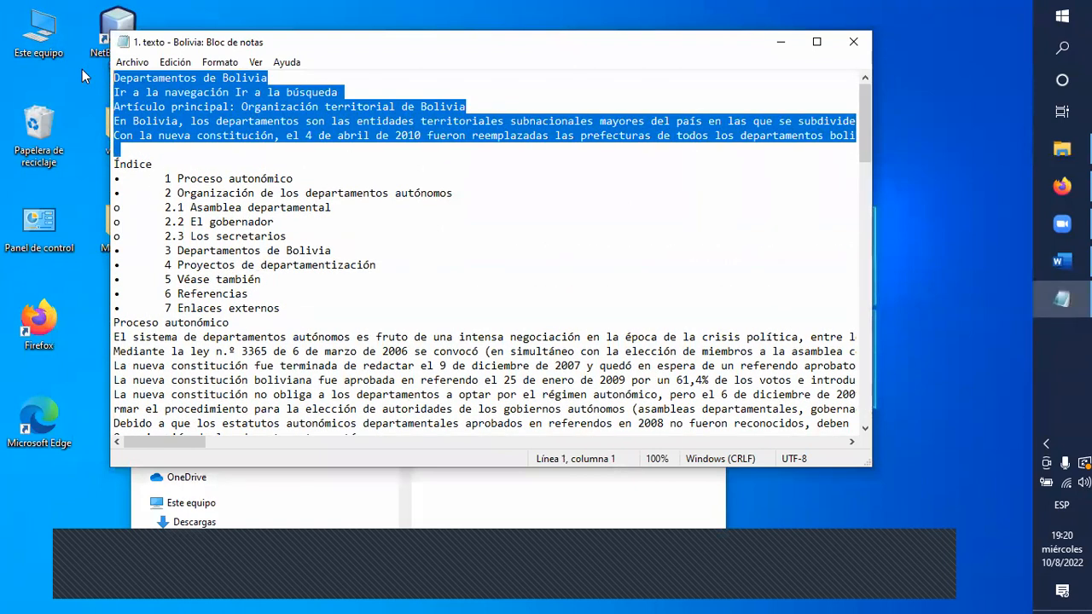
left_click(789, 49)
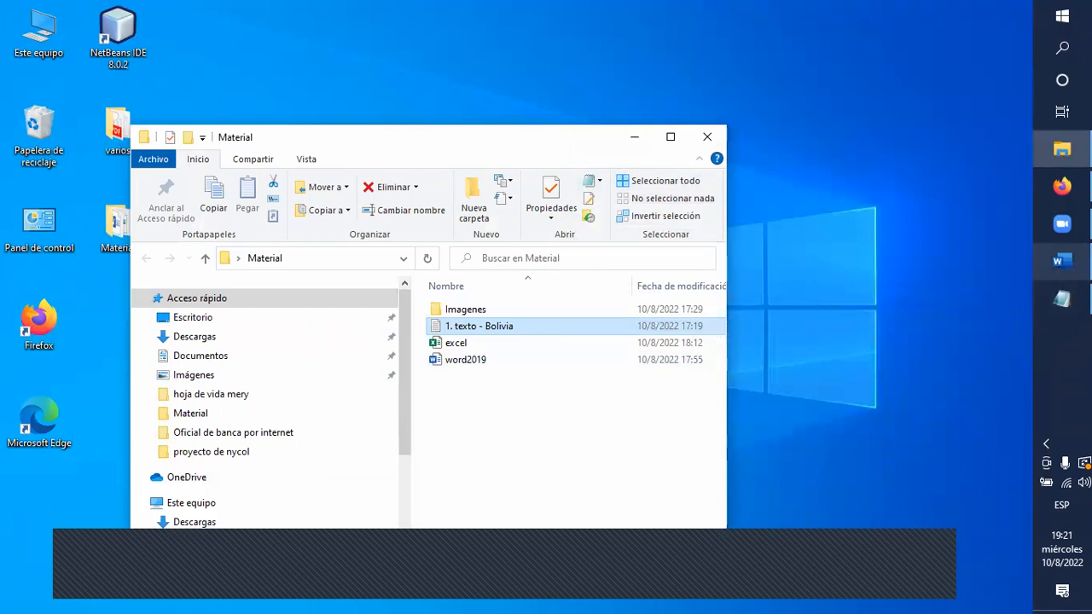
left_click(1061, 261)
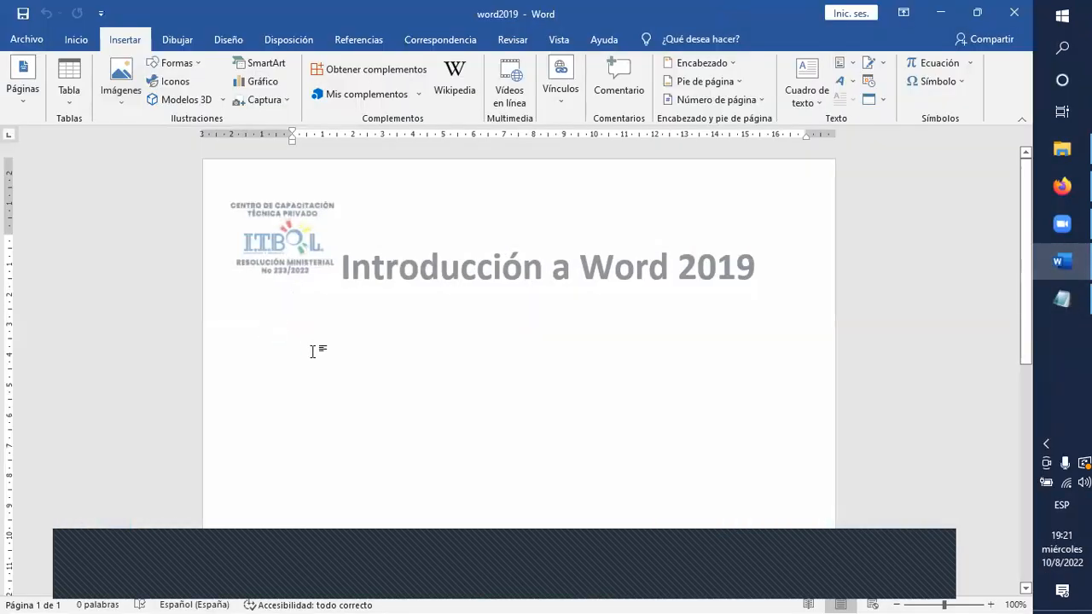
key("ctrl+v")
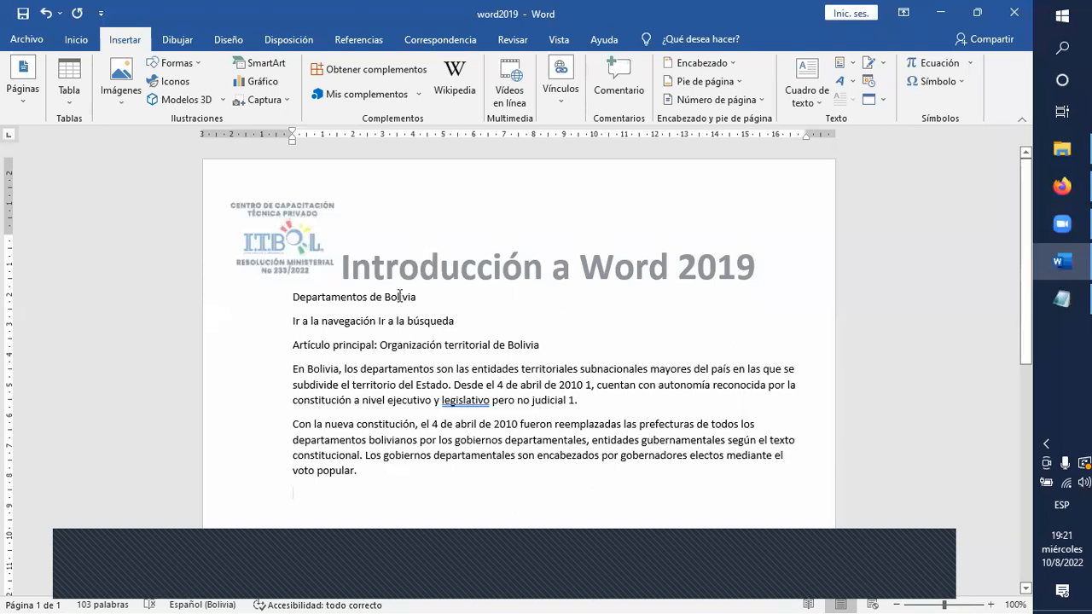
Colour the word "Bolivia" in the first line red and centre the paragraph beginning "En Bolivia, los departamentos".
left_click_drag(420, 297, 388, 298)
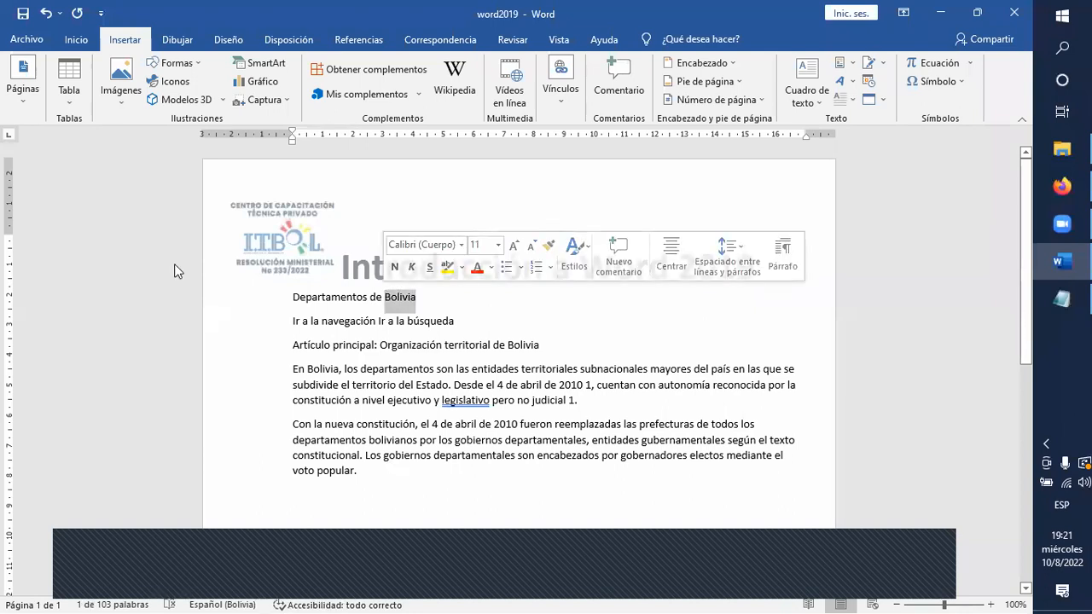
left_click(77, 41)
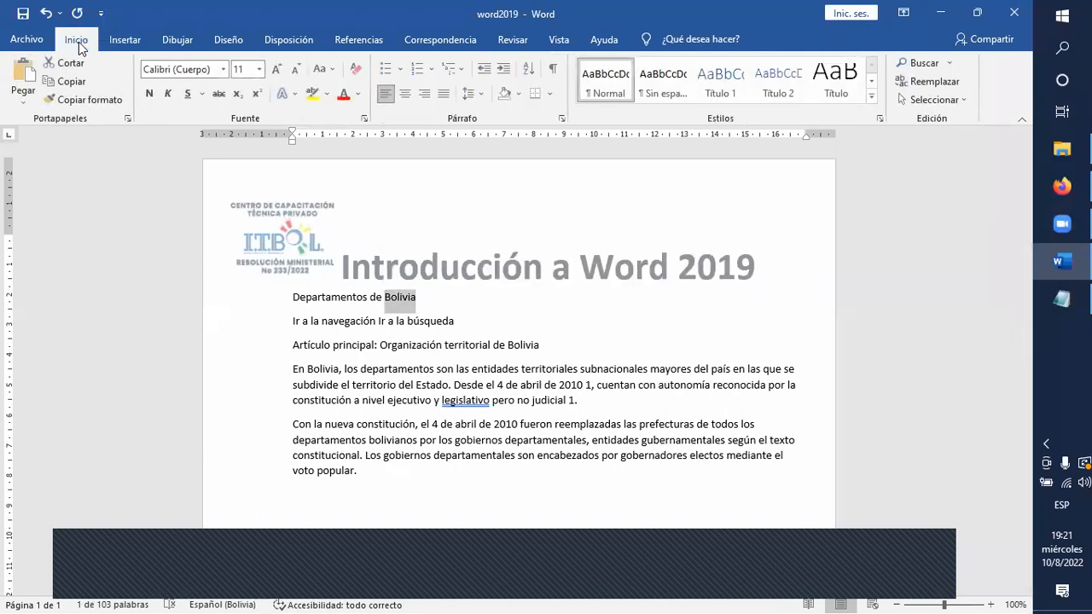
left_click(344, 93)
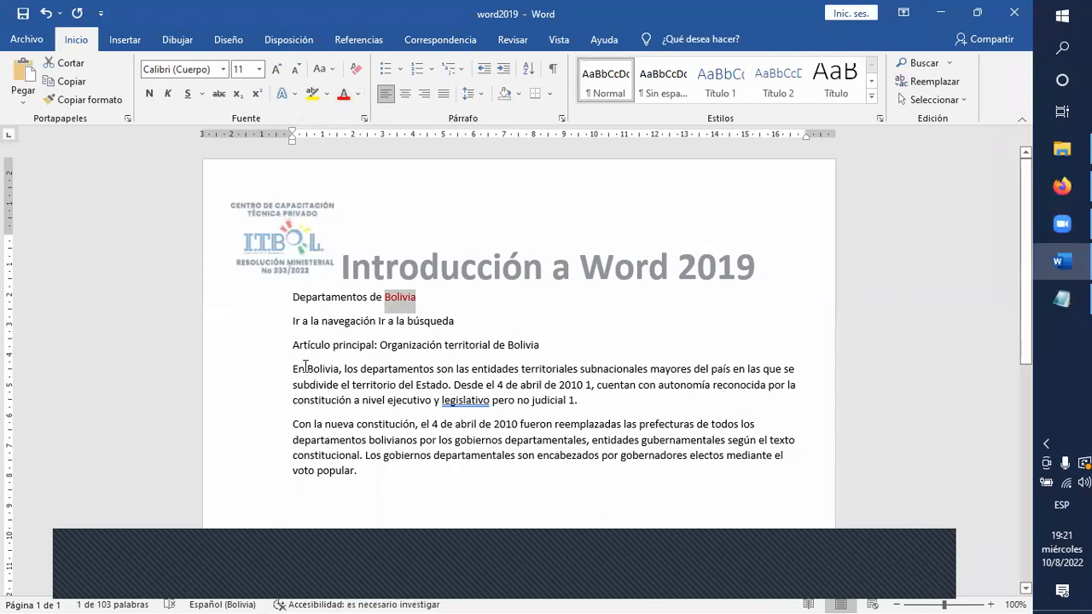
triple_click(380, 390)
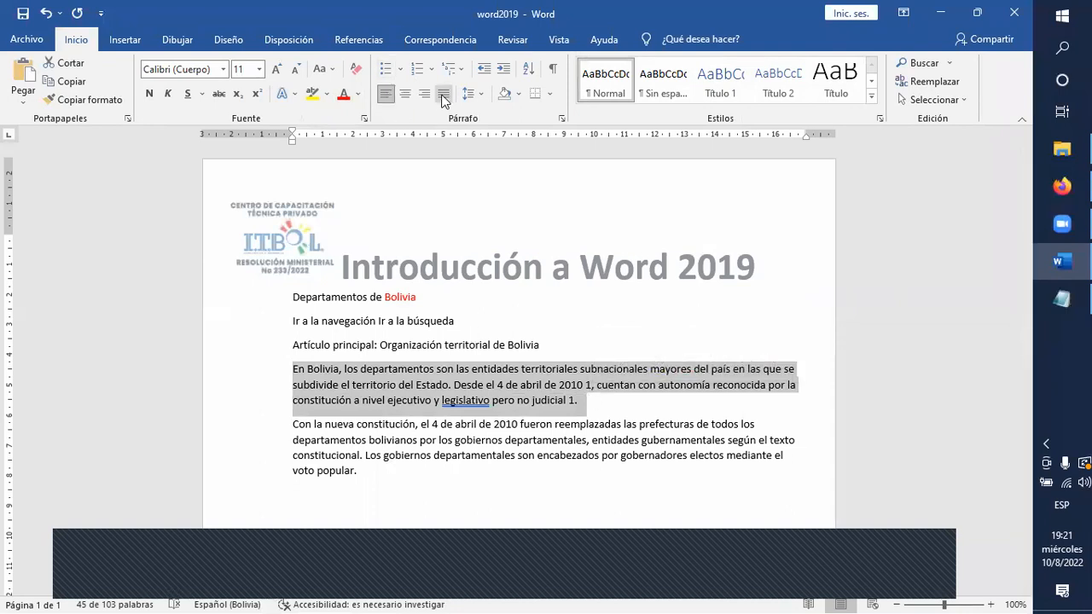
left_click(401, 95)
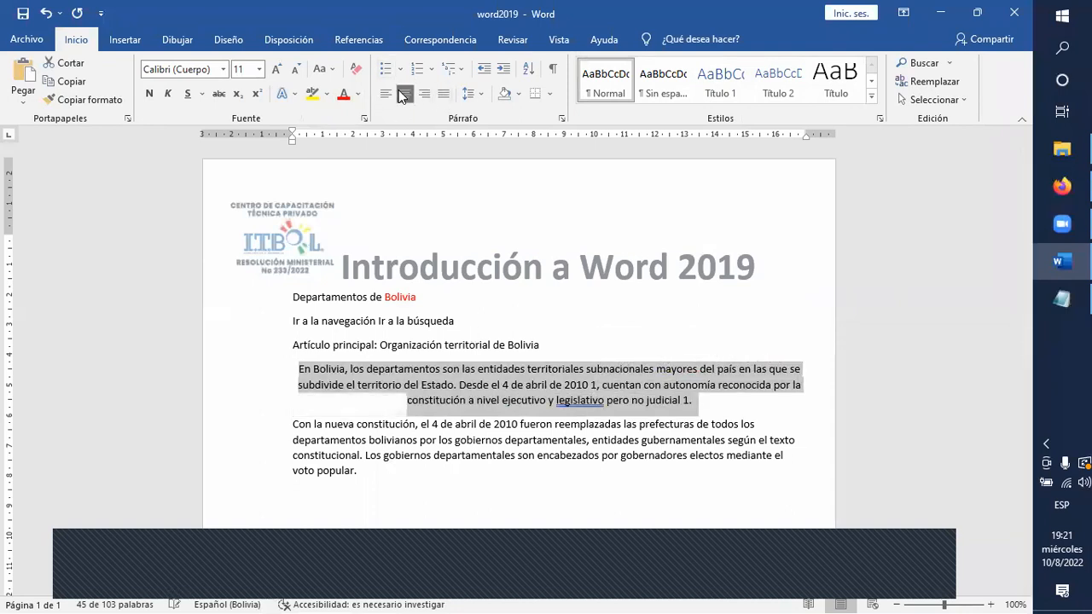
Set the font size of the paragraph beginning "Con la nueva constitución" to 14.
left_click_drag(361, 475, 293, 419)
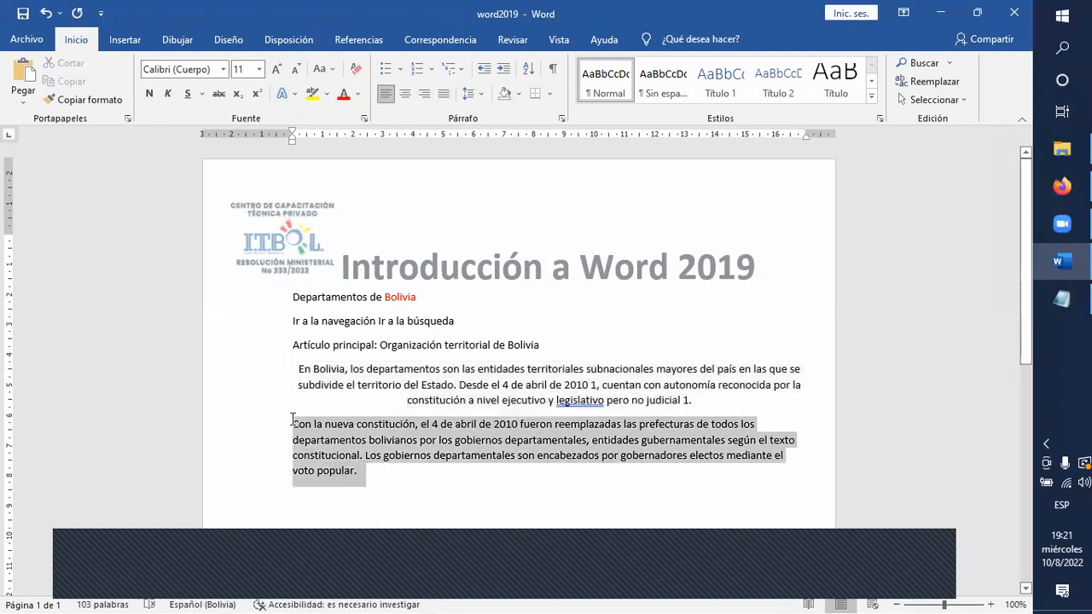
left_click(277, 70)
left_click(277, 70)
left_click(277, 70)
left_click(277, 70)
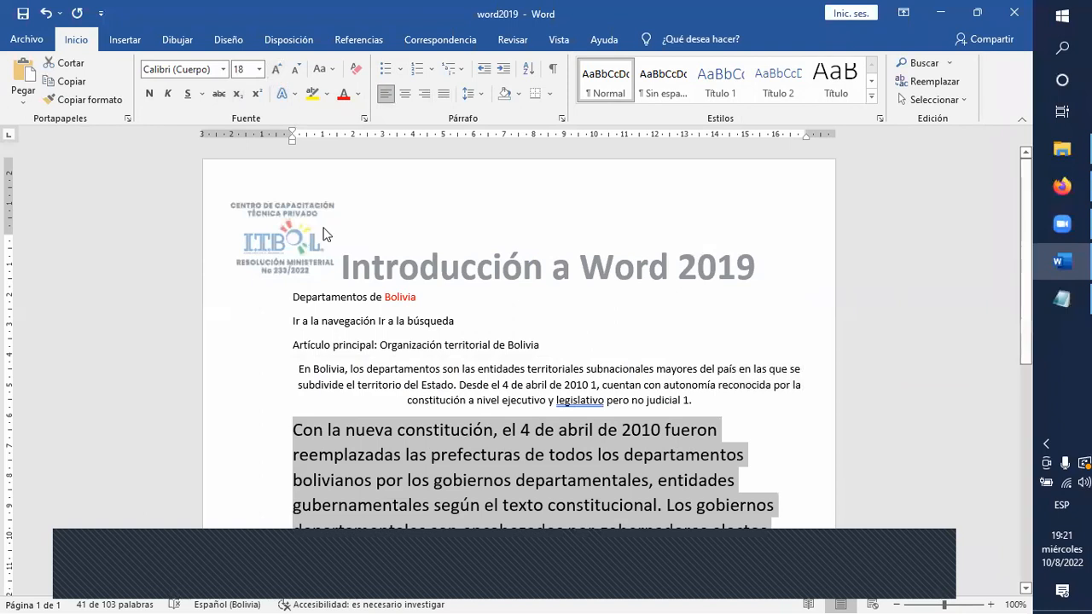
left_click(296, 72)
left_click(295, 72)
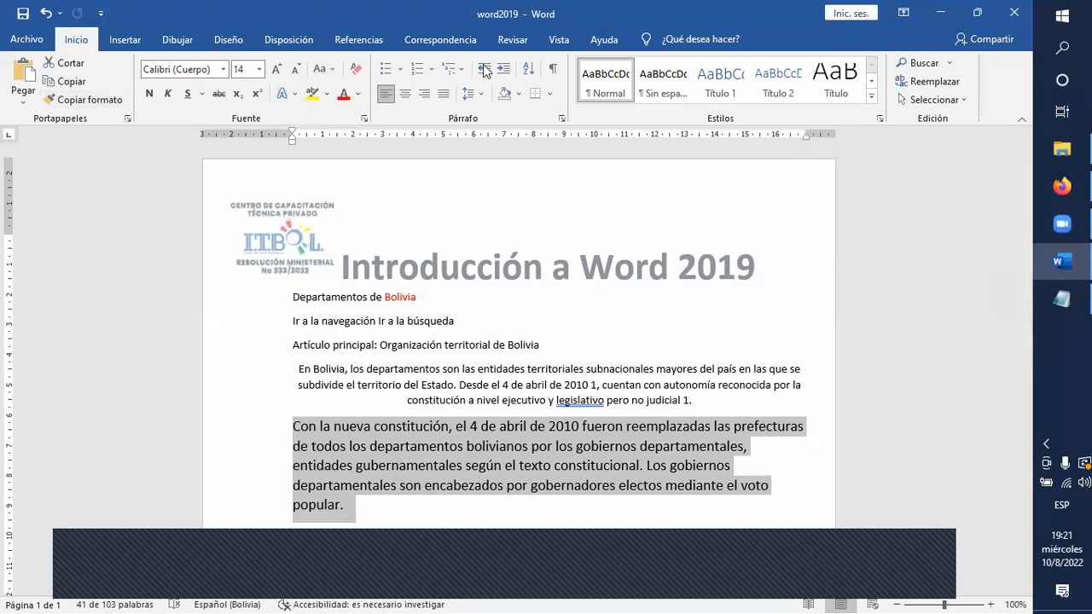
Change the centred "En Bolivia" paragraph to the MS PGothic font at size 14.
left_click_drag(691, 400, 296, 367)
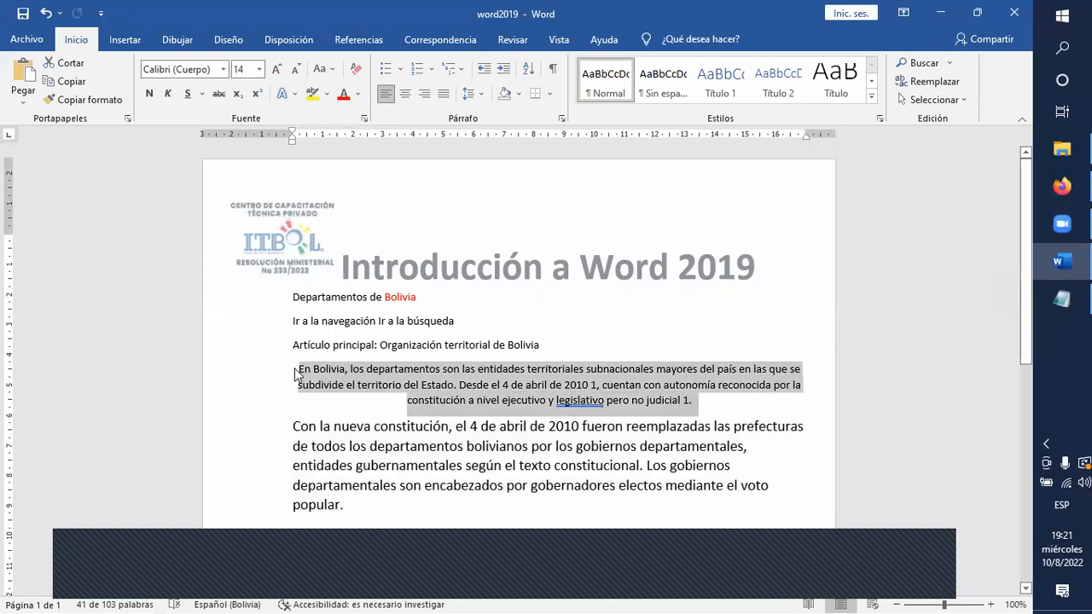
left_click(221, 69)
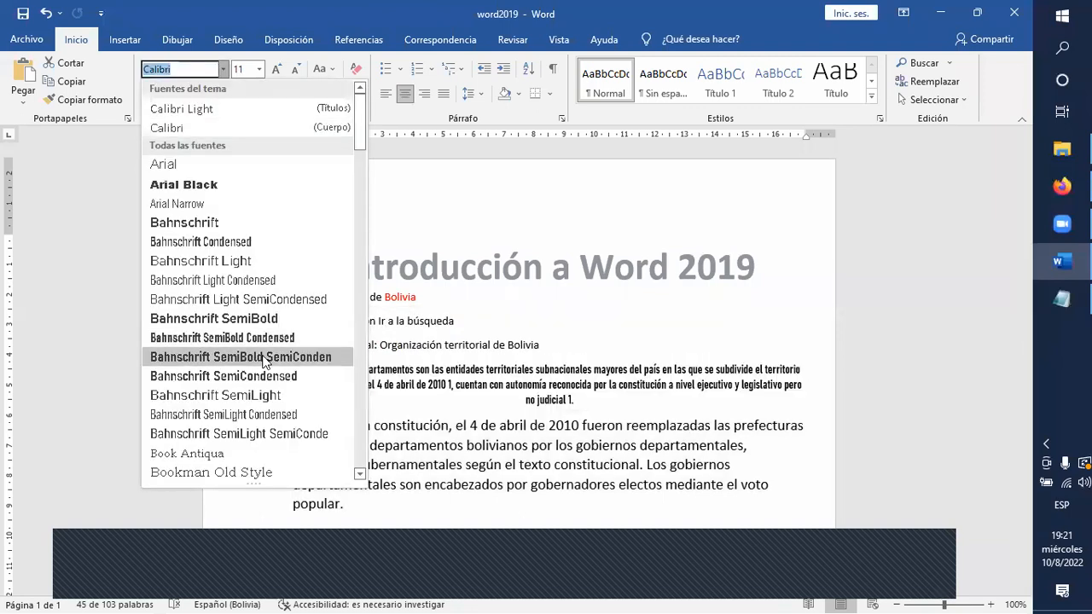
scroll(234, 341, "down", 5)
scroll(235, 348, "down", 10)
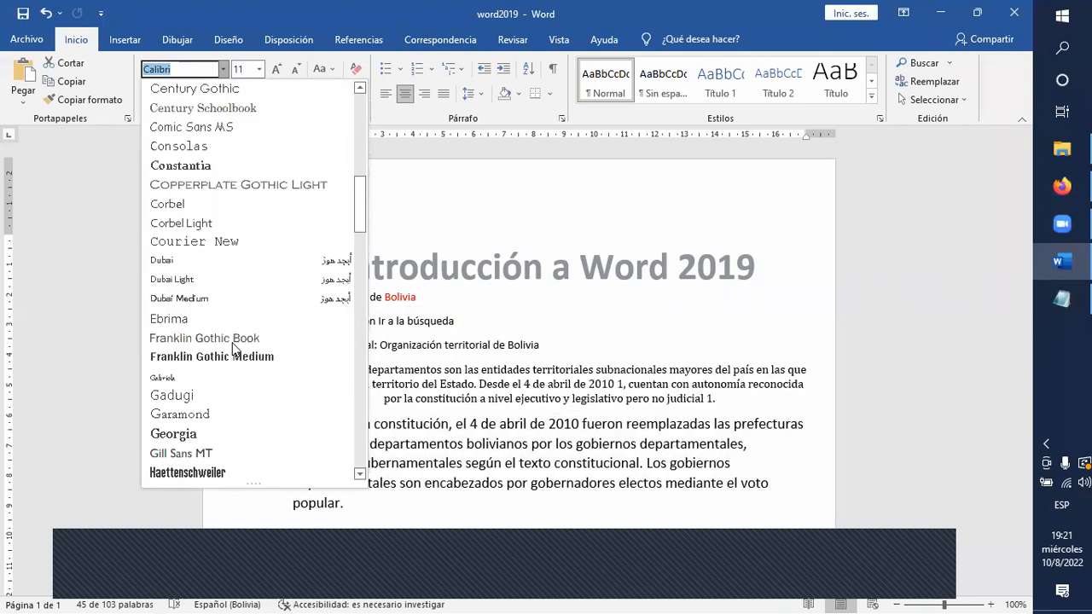
scroll(232, 345, "down", 5)
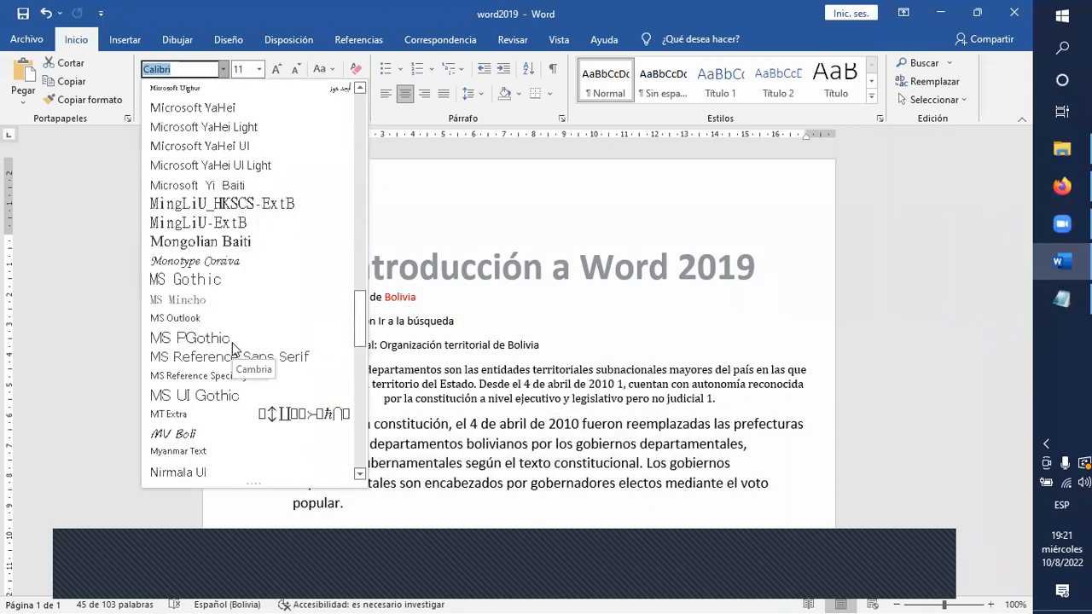
left_click(232, 334)
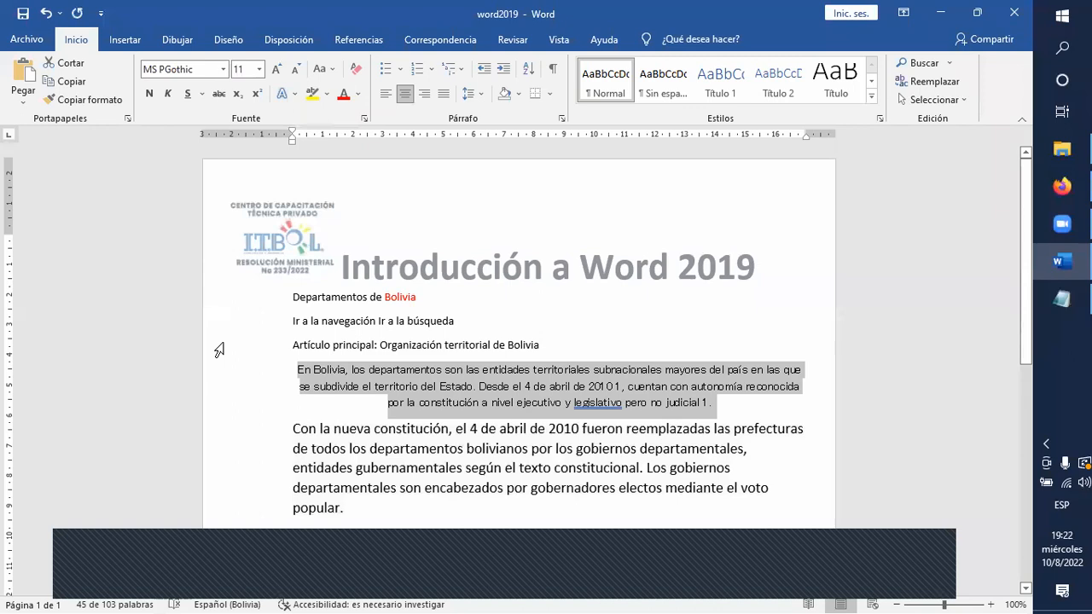
double_click(275, 70)
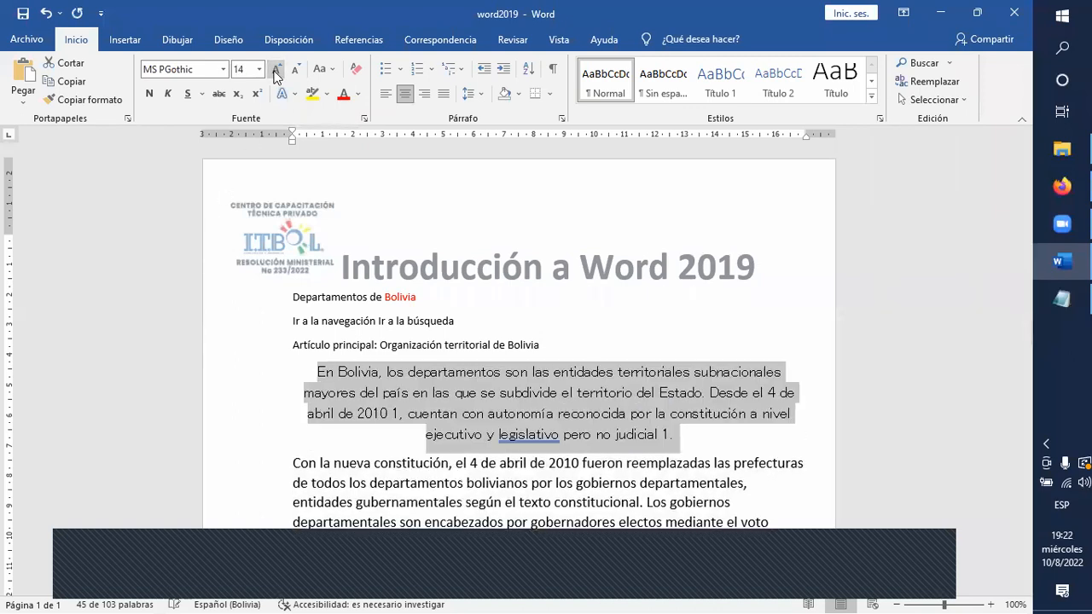
Apply the gold preset text effect from the middle of the gallery's second row to the centred paragraph.
left_click(296, 95)
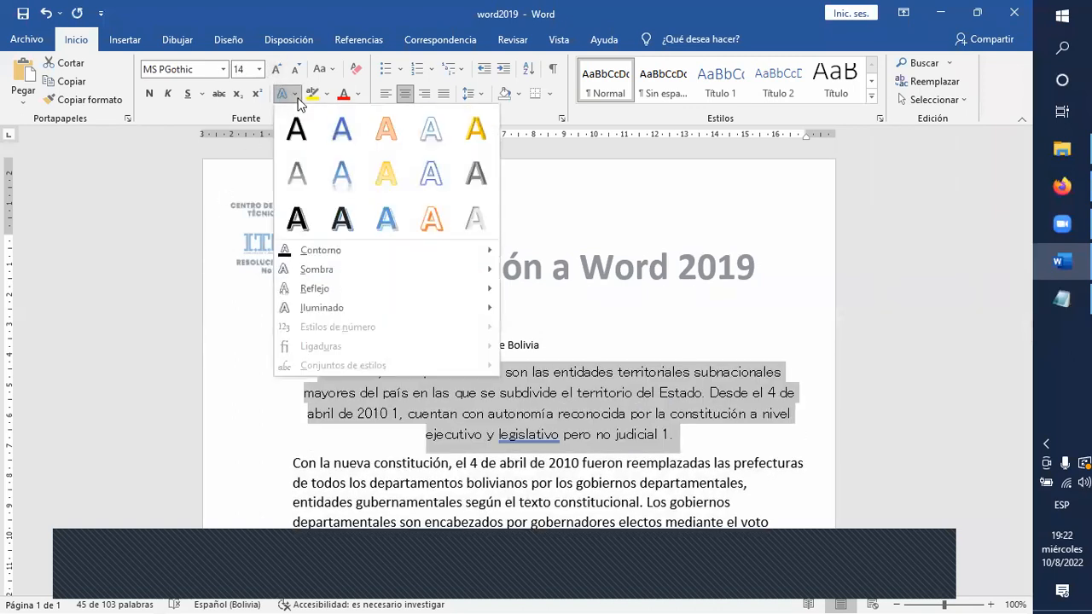
left_click(386, 173)
scroll(505, 451, "down", 1)
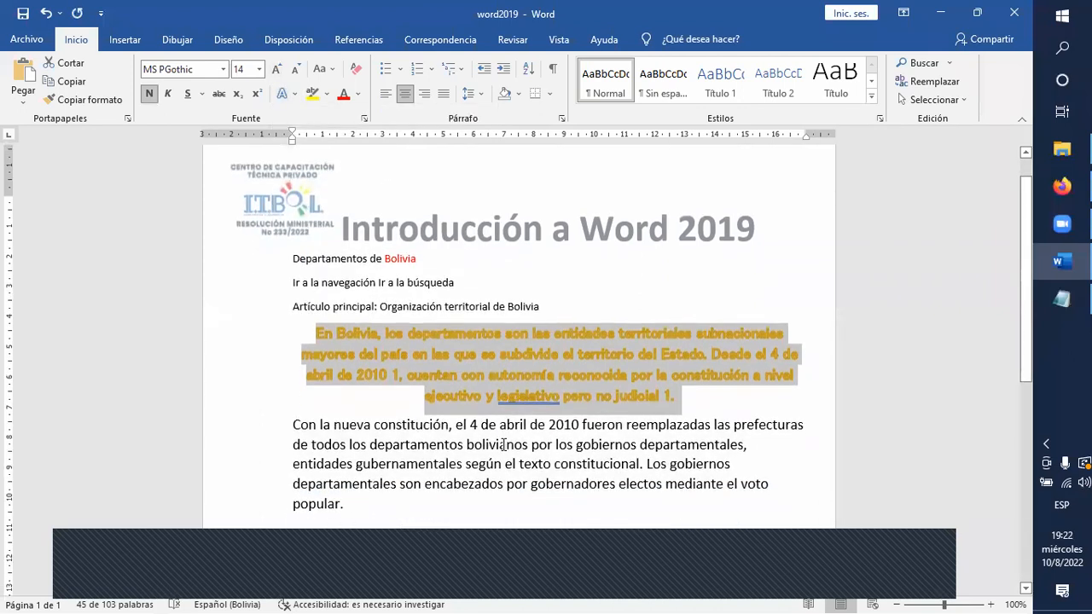
Copy the gold centred formatting of the "En Bolivia" paragraph onto the paragraph beginning "Con la nueva constitución".
left_click(504, 444)
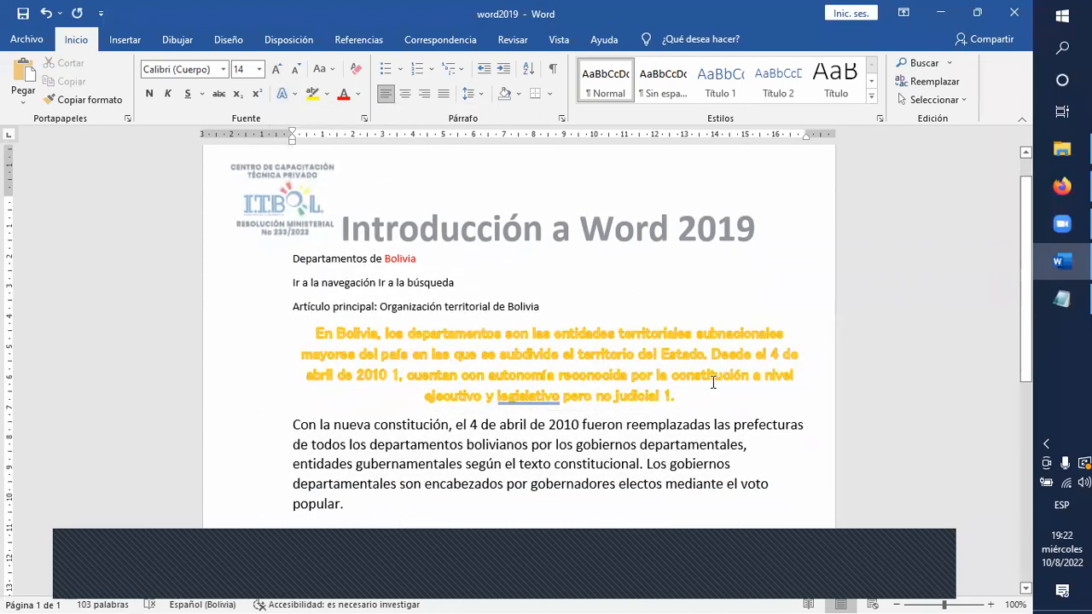
left_click_drag(713, 387, 295, 334)
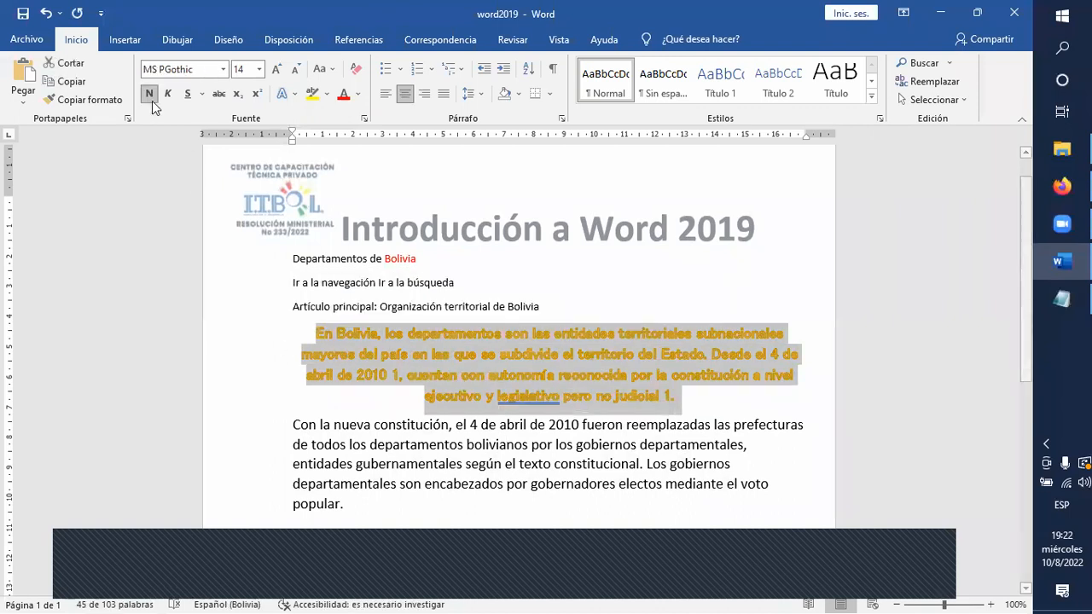
left_click(89, 99)
scroll(316, 478, "down", 2)
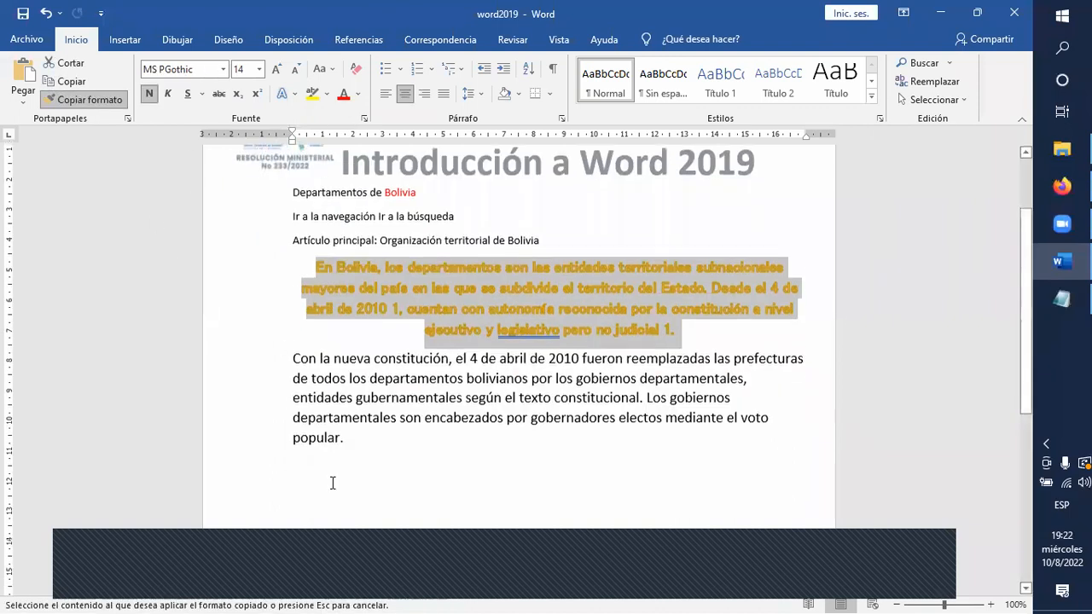
left_click_drag(359, 424, 247, 358)
left_click(402, 458)
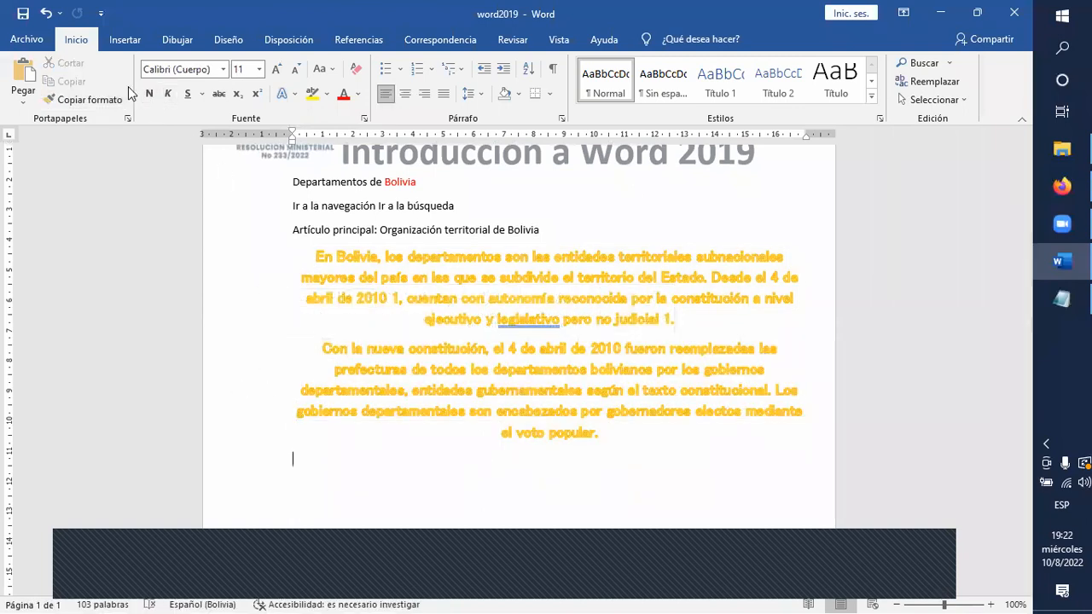
Add a blank line between the two gold paragraphs as a place for a picture.
left_click(125, 40)
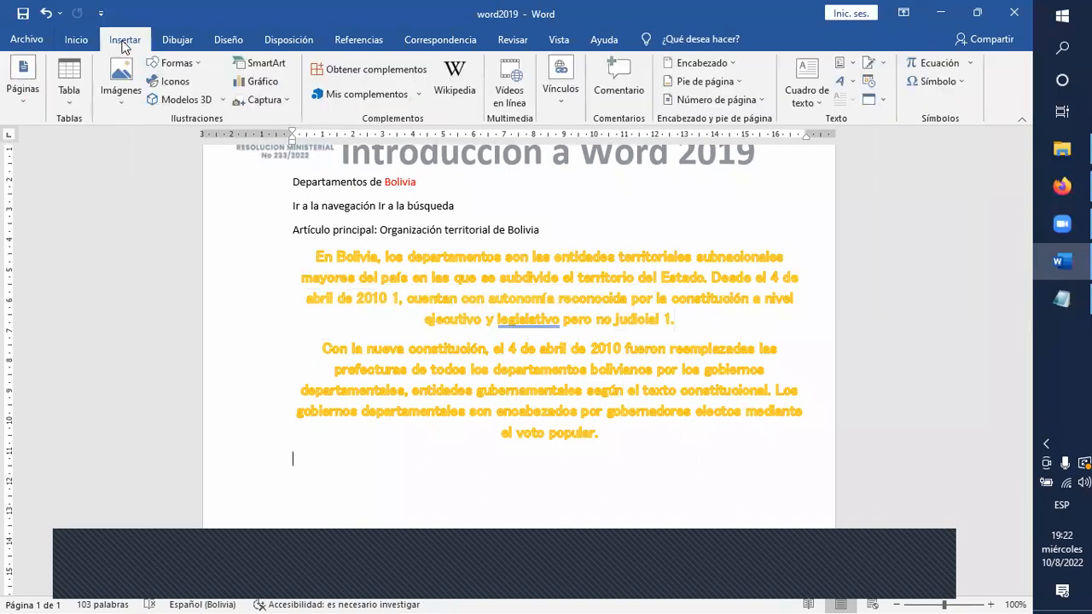
left_click(122, 86)
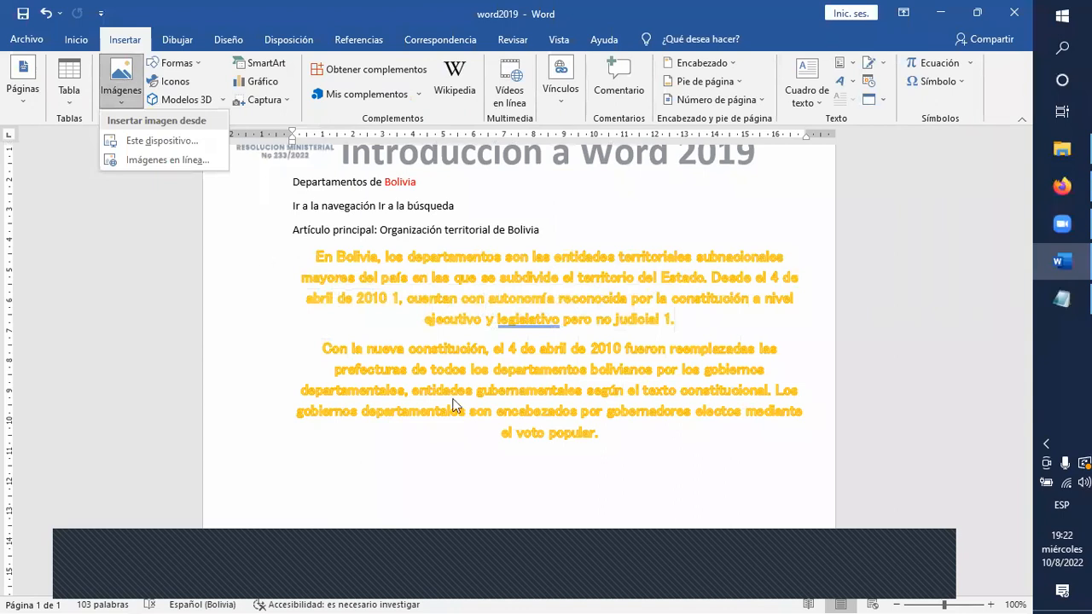
left_click(618, 341)
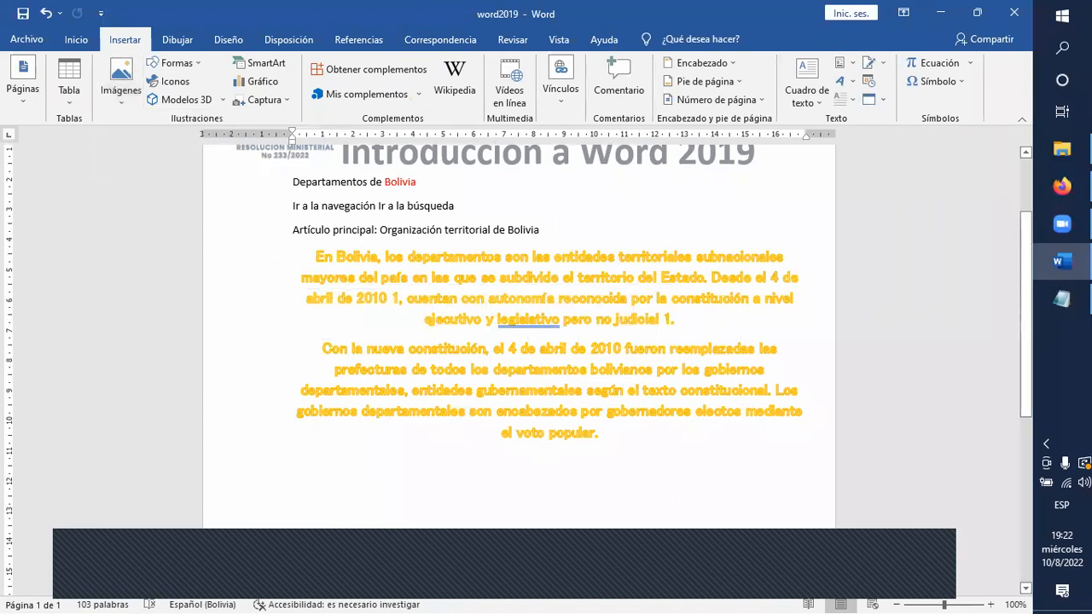
key("Return")
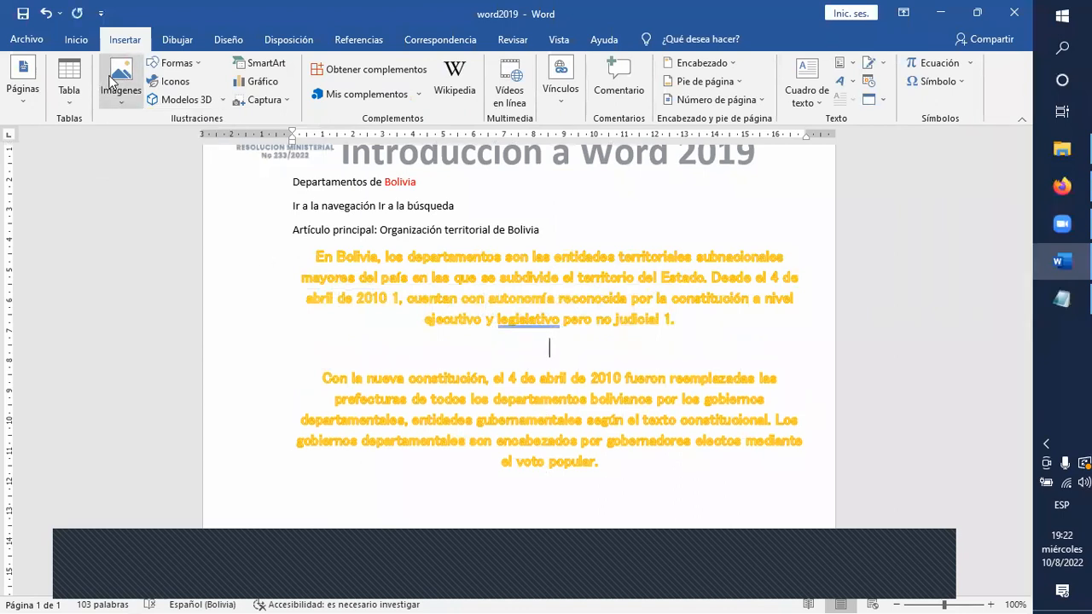
Insert the picture 626_example from the desktop's Material > Imagenes folder into the blank line between the gold paragraphs.
left_click(110, 76)
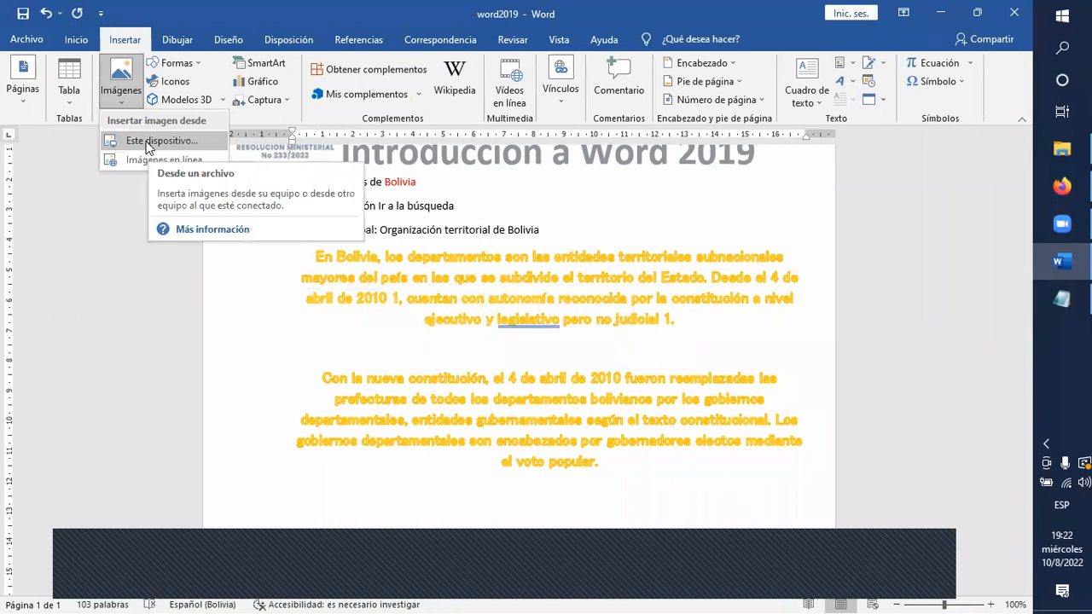
left_click(147, 144)
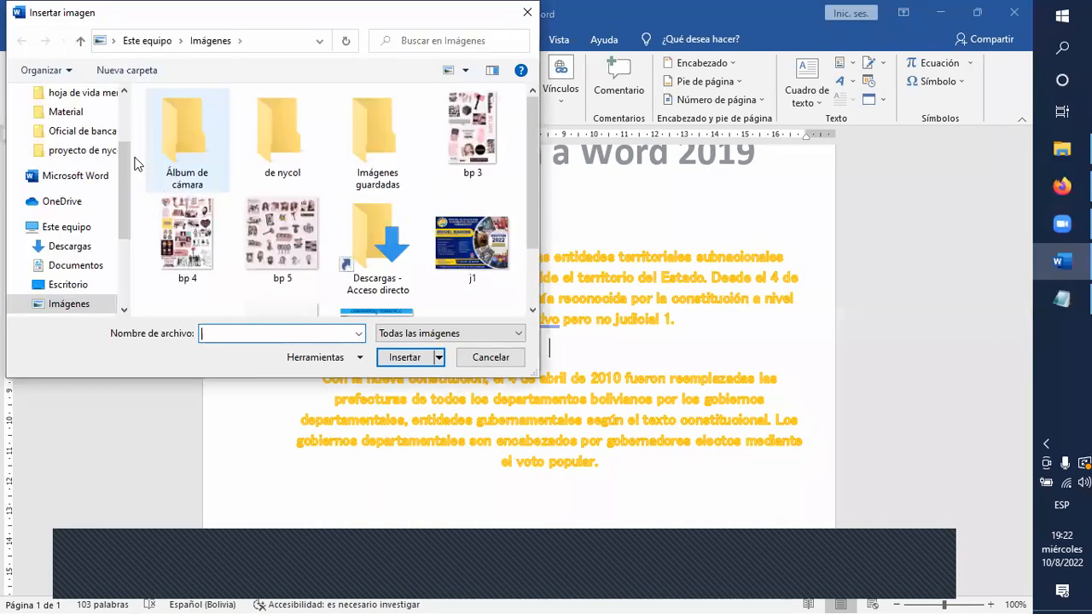
left_click(75, 92)
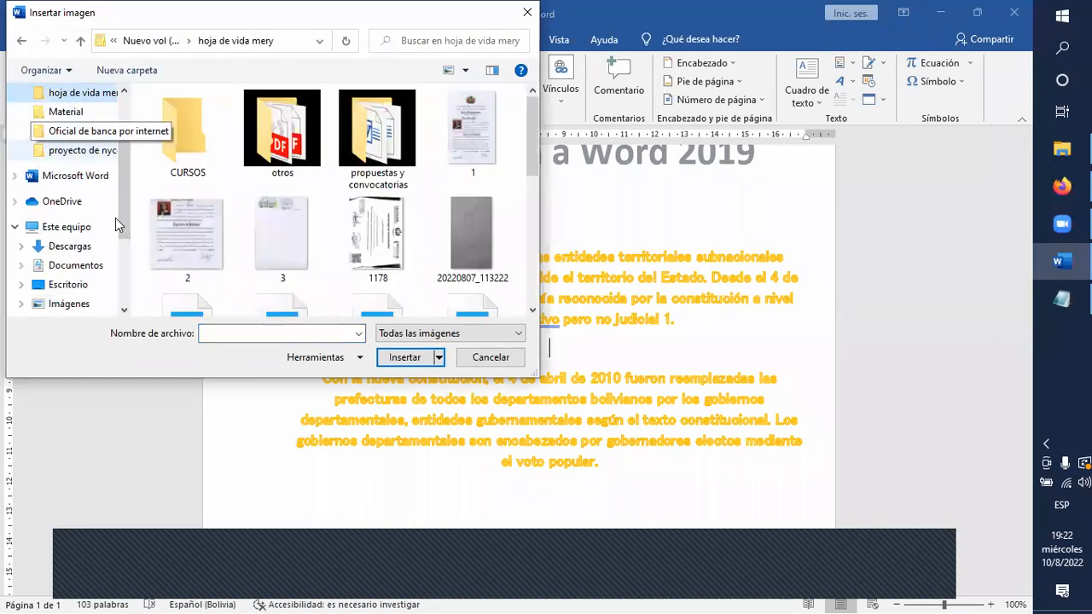
left_click(81, 247)
scroll(74, 226, "up", 3)
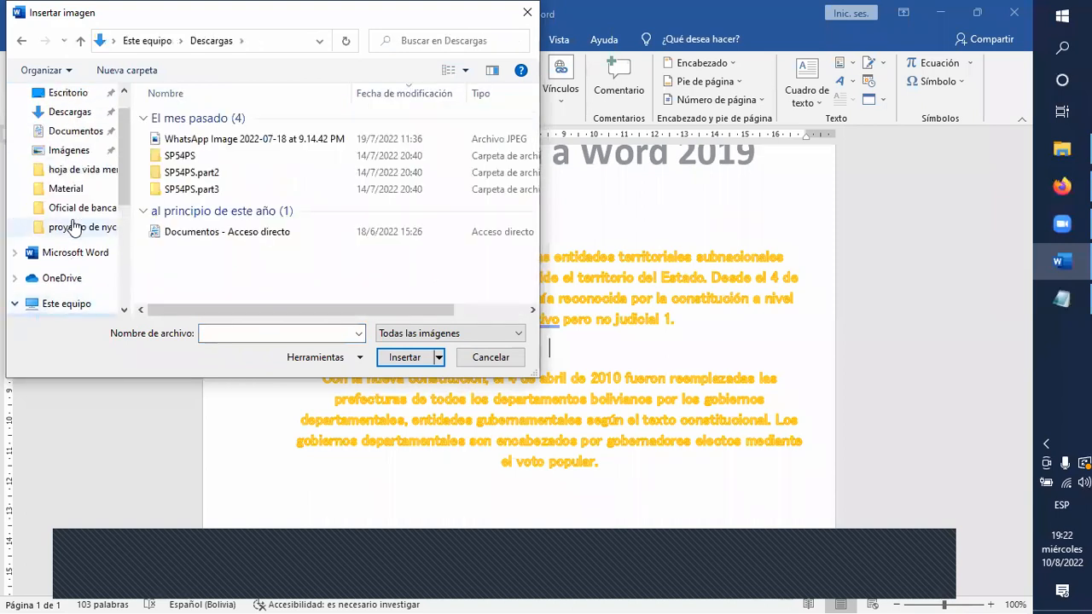
left_click(68, 94)
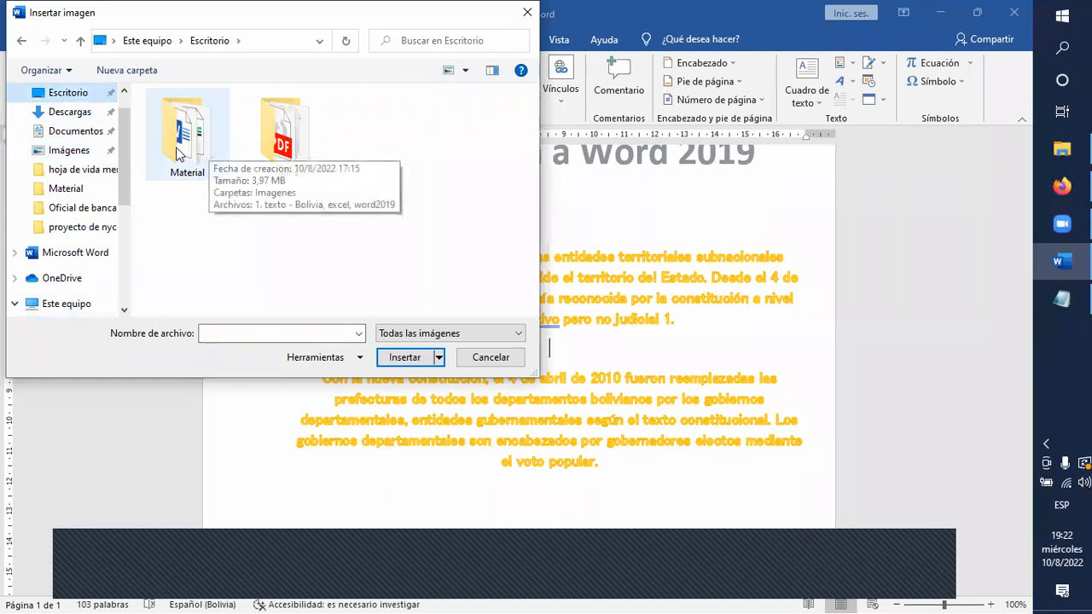
double_click(209, 146)
double_click(182, 119)
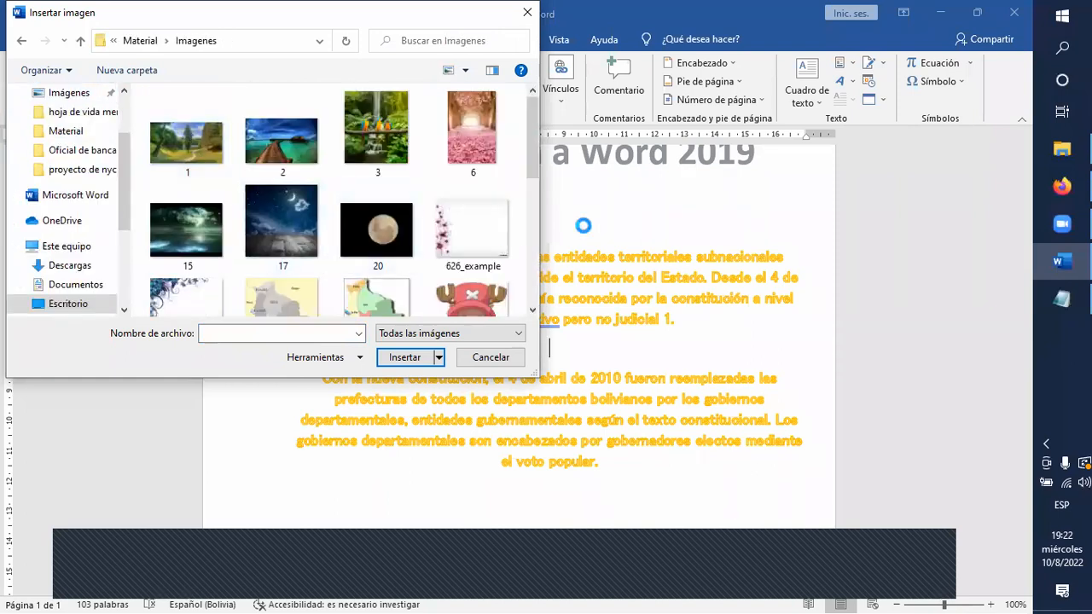
left_click(487, 235)
left_click(418, 358)
scroll(418, 362, "down", 3)
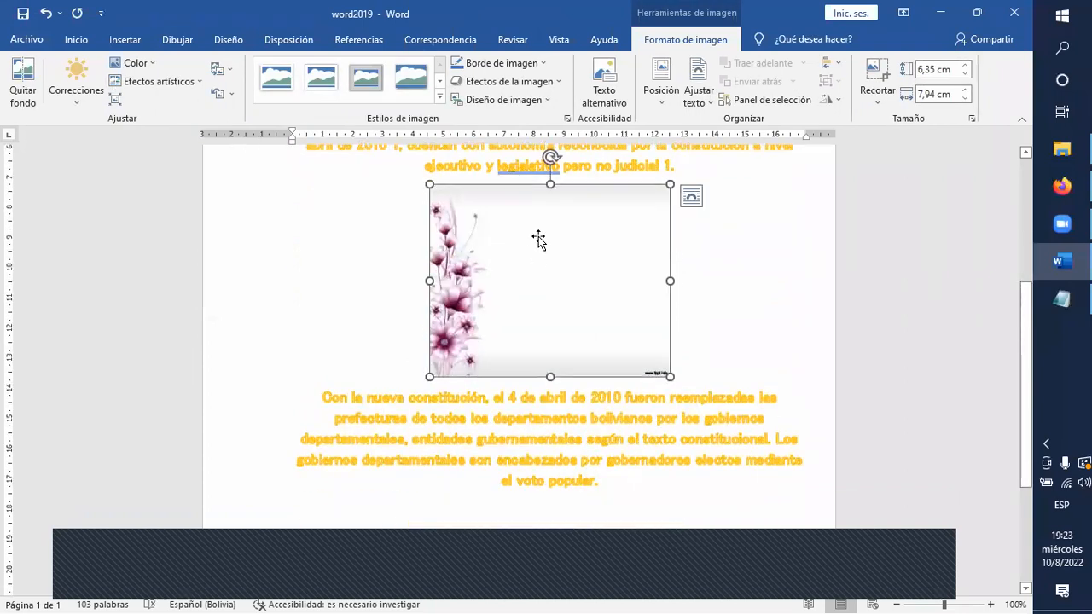
Move the flower picture up into the "En Bolivia" paragraph, within the word "autonomía".
scroll(566, 329, "up", 2)
left_click_drag(546, 405, 526, 312)
Try placing the flower picture after "cuentan" with its text wrapping set to Detrás del texto, and undo both changes.
left_click_drag(614, 334, 461, 427)
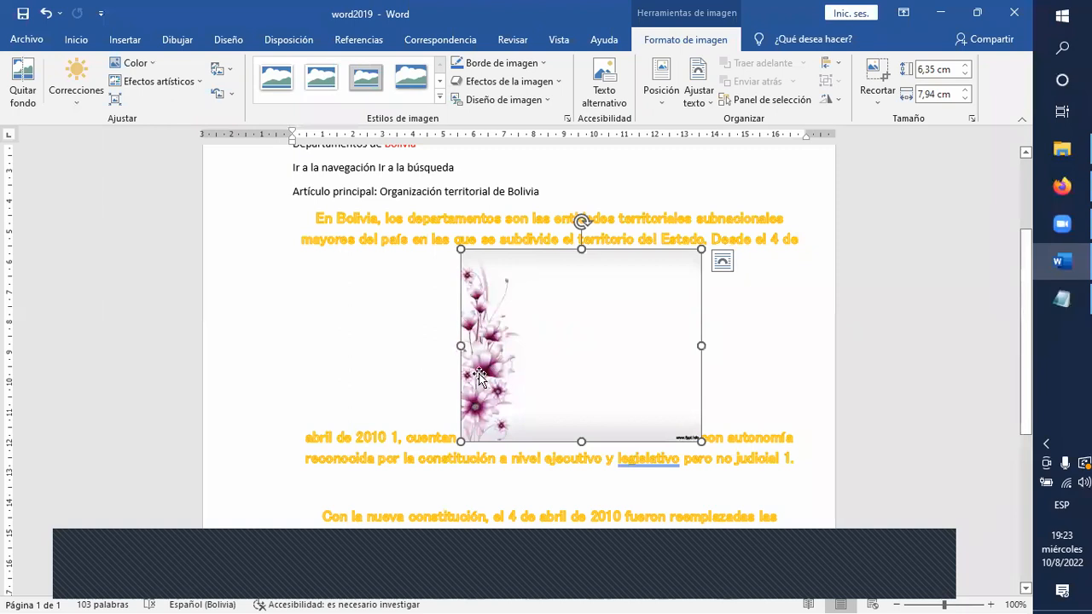
right_click(571, 378)
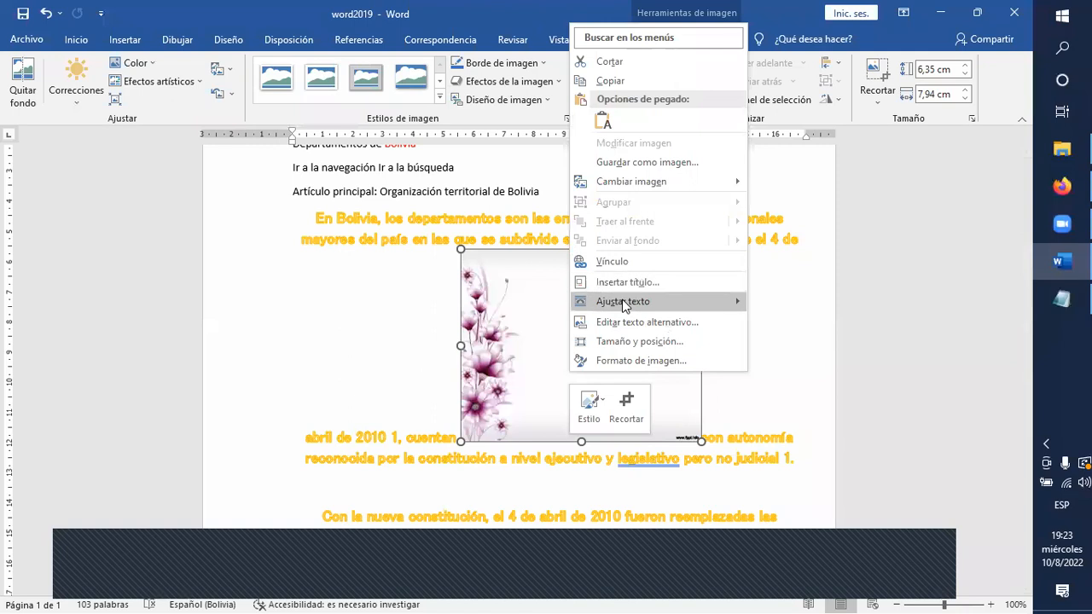
mouse_move(622, 304)
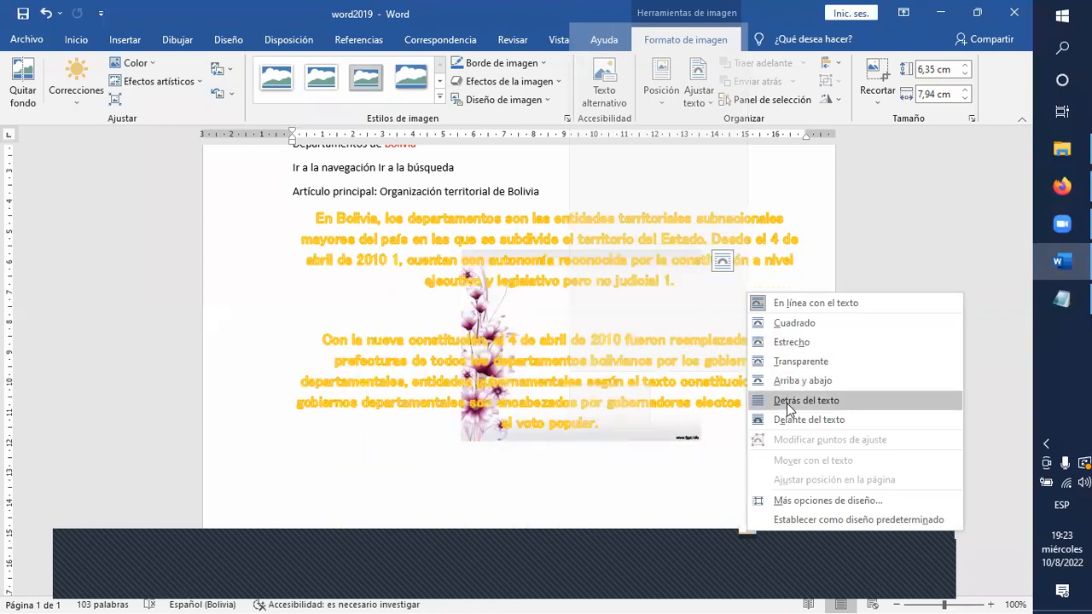
left_click(465, 441)
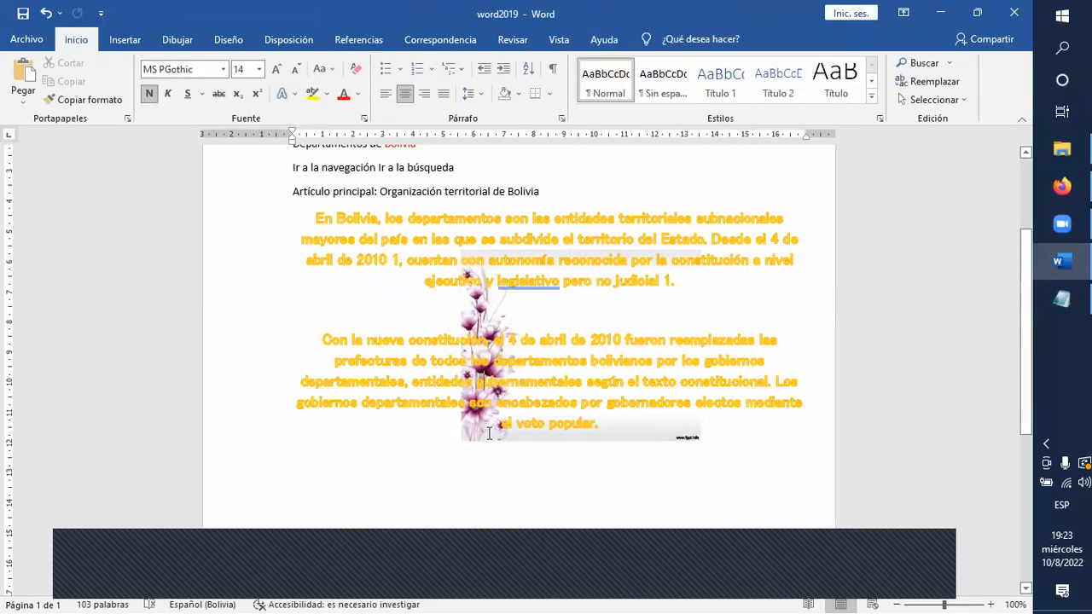
left_click(476, 317)
key("ctrl+z")
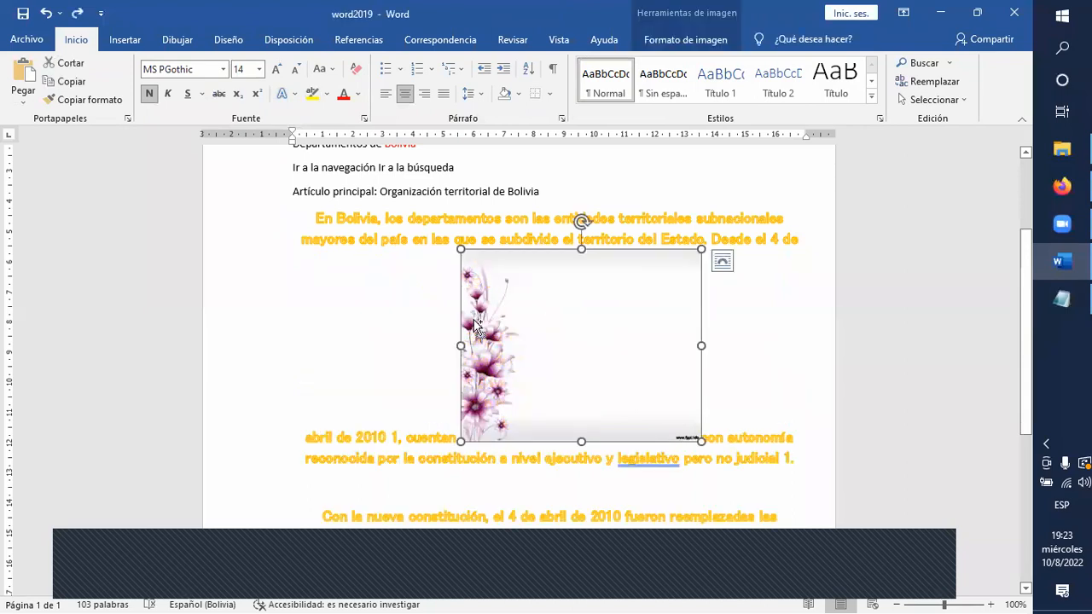
key("ctrl+z")
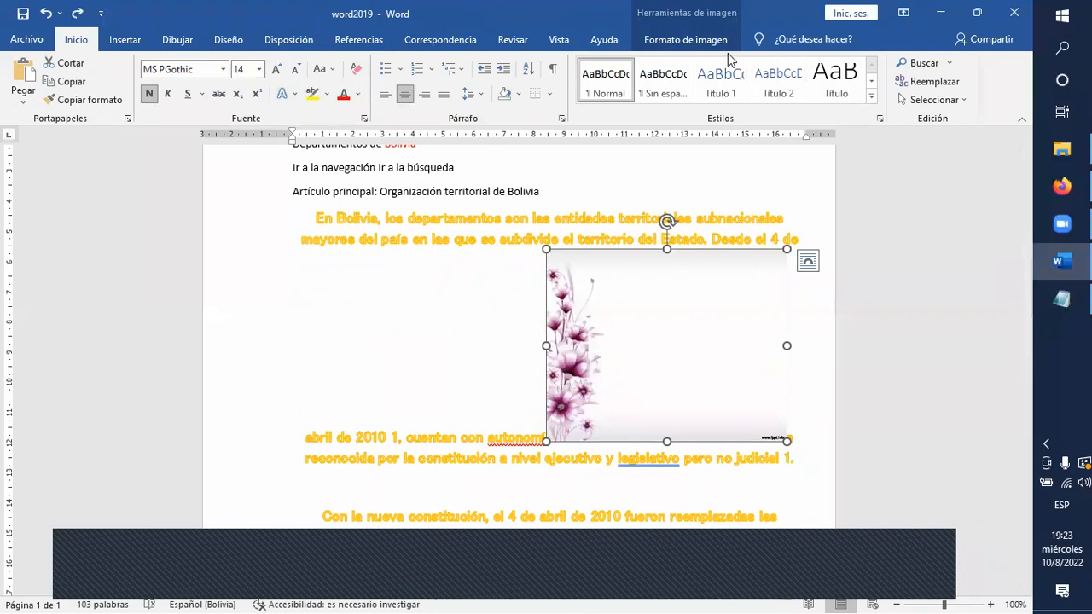
Apply the black-framed oval picture style with a shadow underneath to the flower picture.
left_click(658, 41)
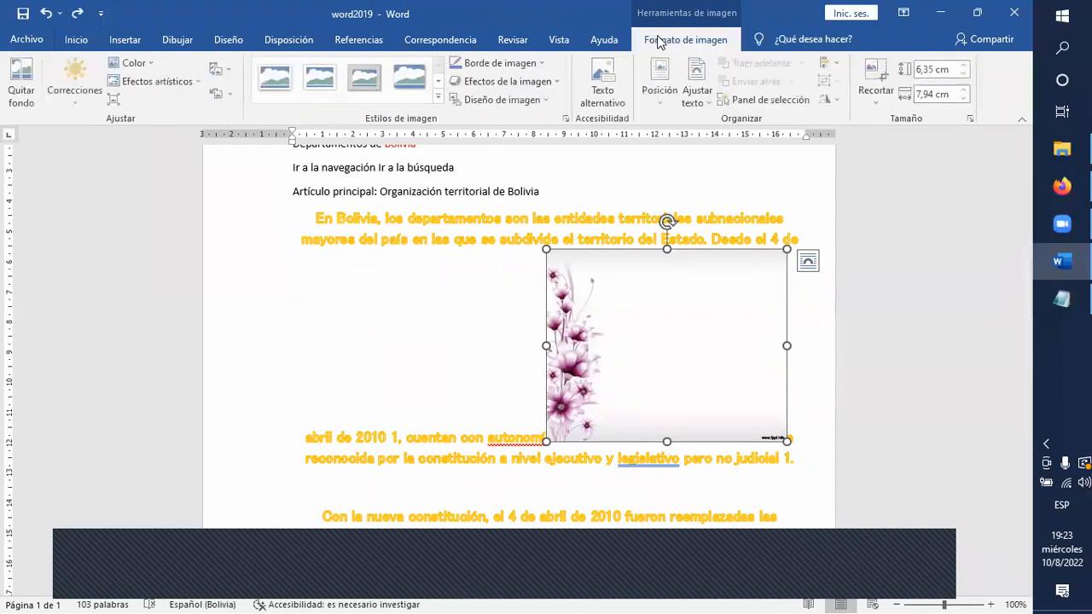
left_click(445, 97)
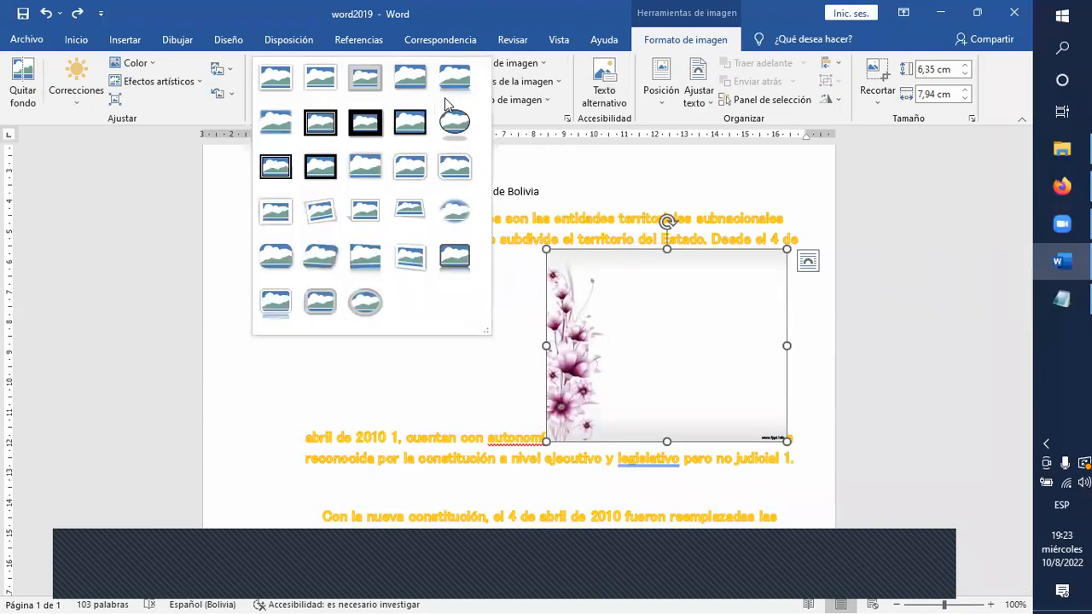
left_click(455, 122)
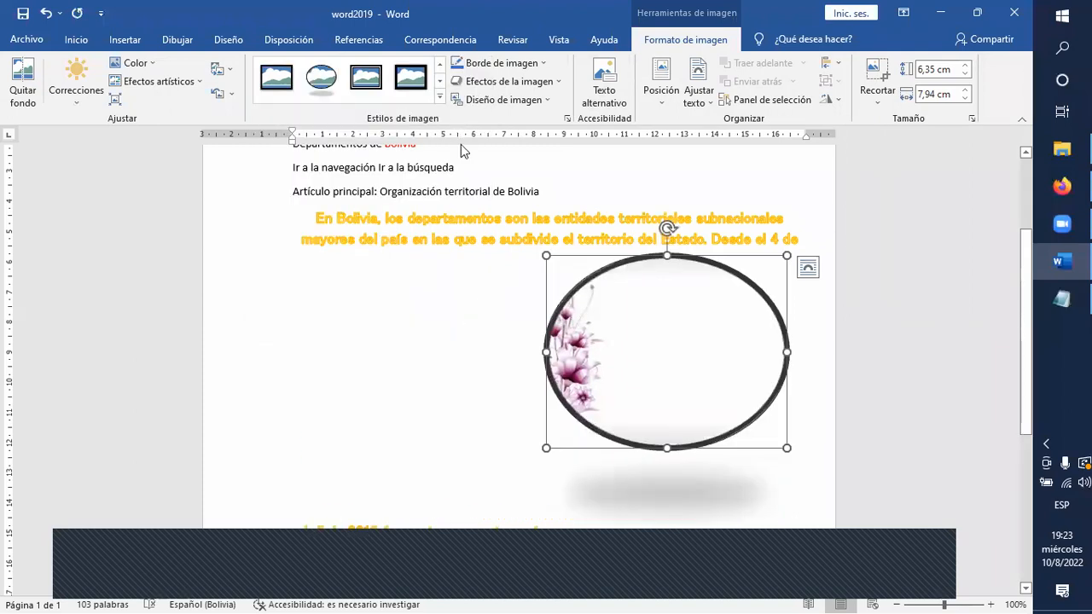
Set the border of the oval flower picture to the standard red colour.
left_click(441, 97)
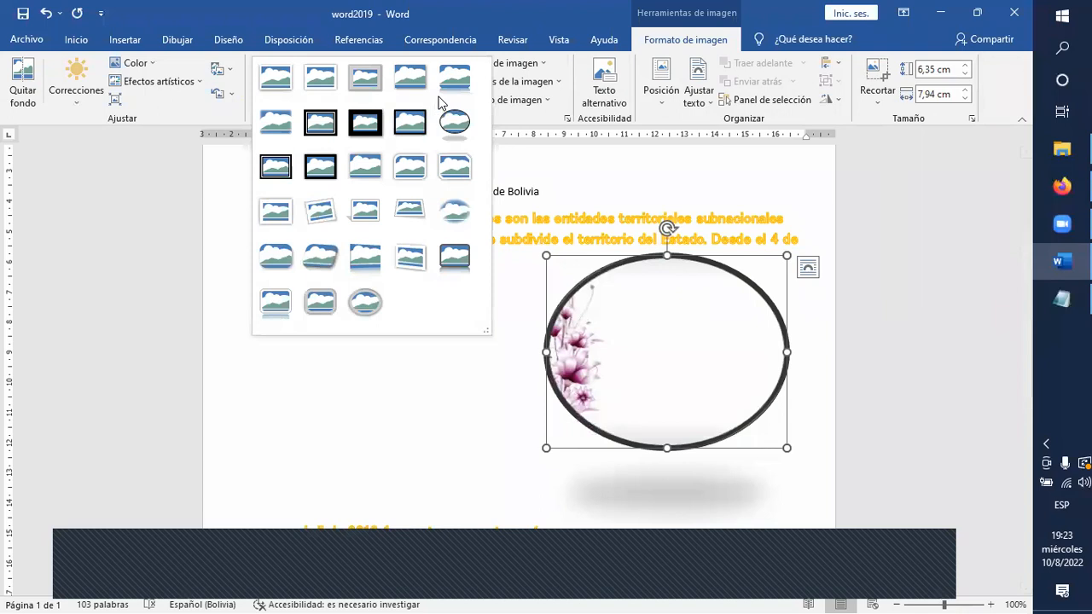
left_click(678, 341)
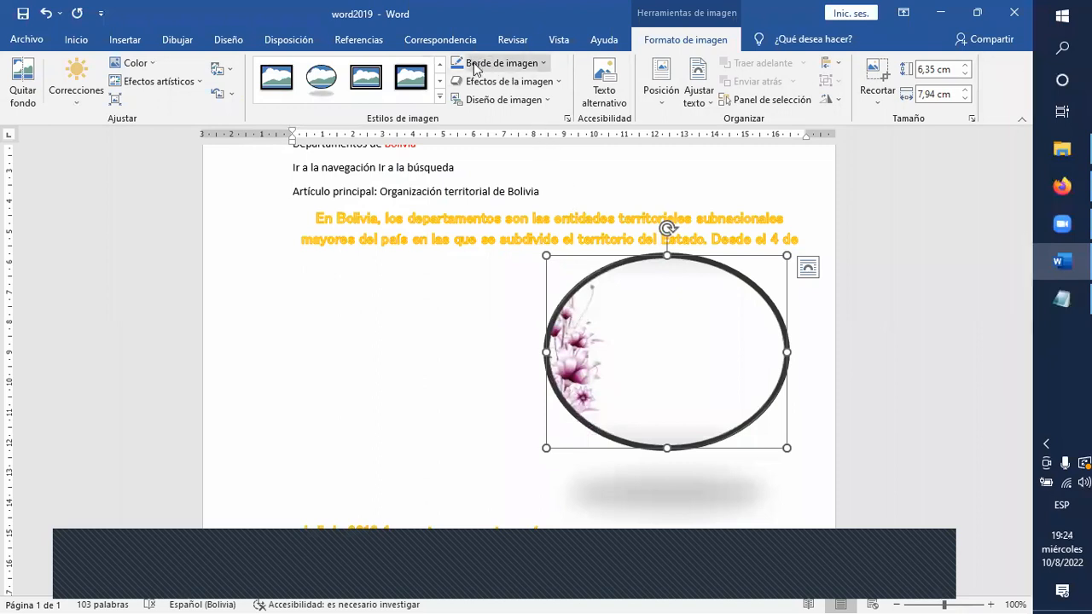
left_click(544, 63)
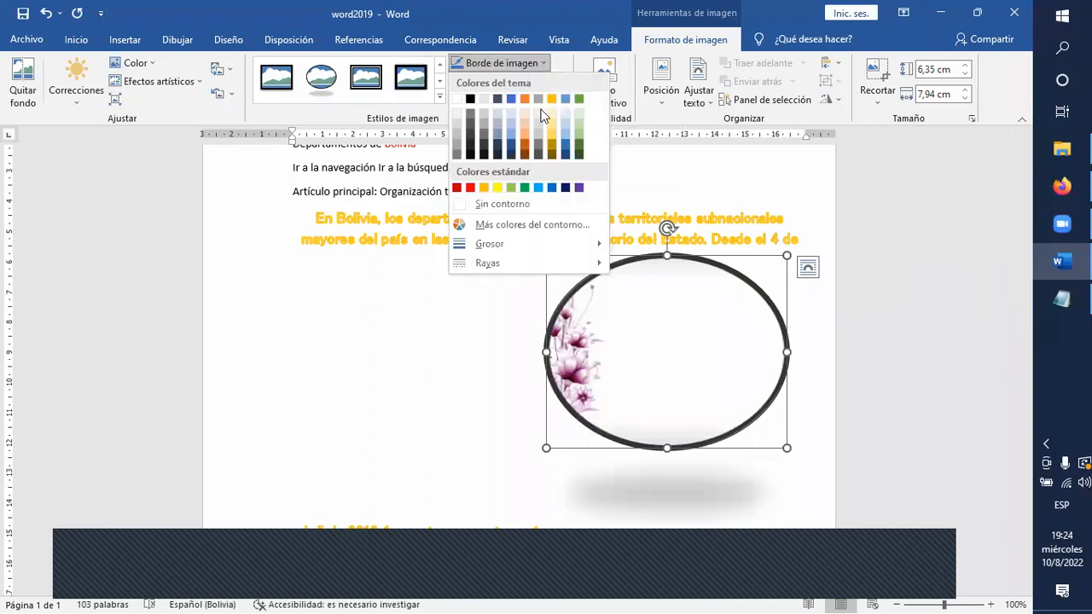
left_click(470, 187)
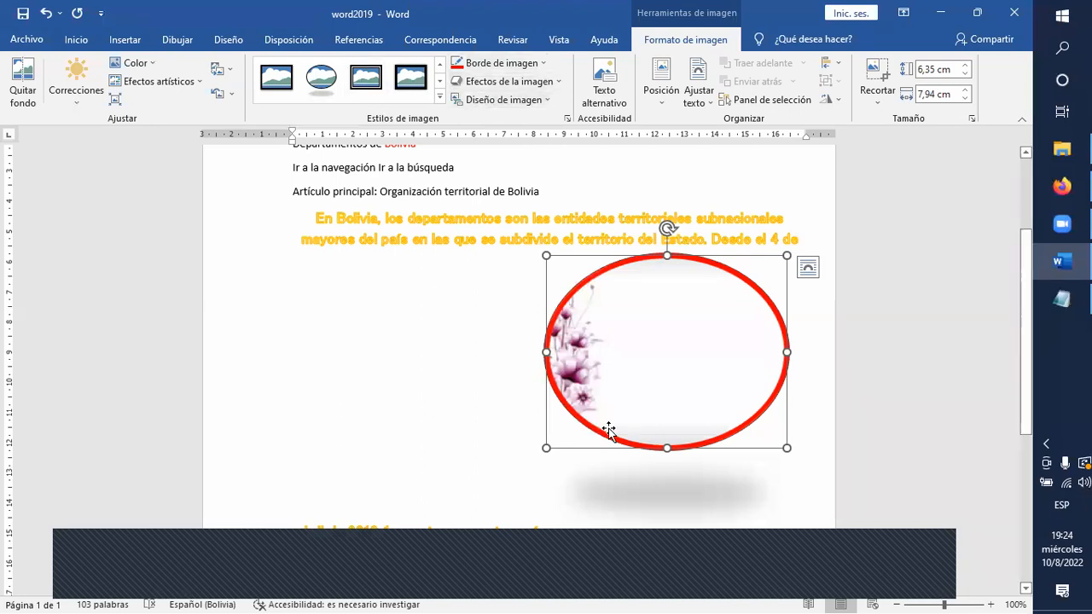
Open the page header for editing and select the ITBOL logo in it.
scroll(542, 313, "up", 3)
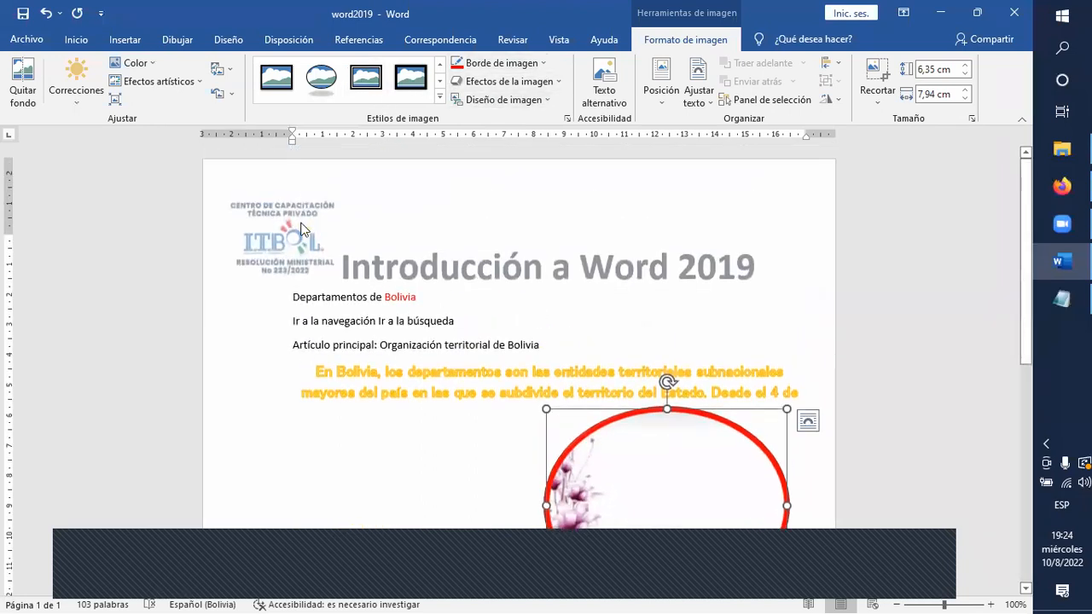
left_click(294, 296)
left_click(508, 270)
left_click(319, 226)
double_click(395, 275)
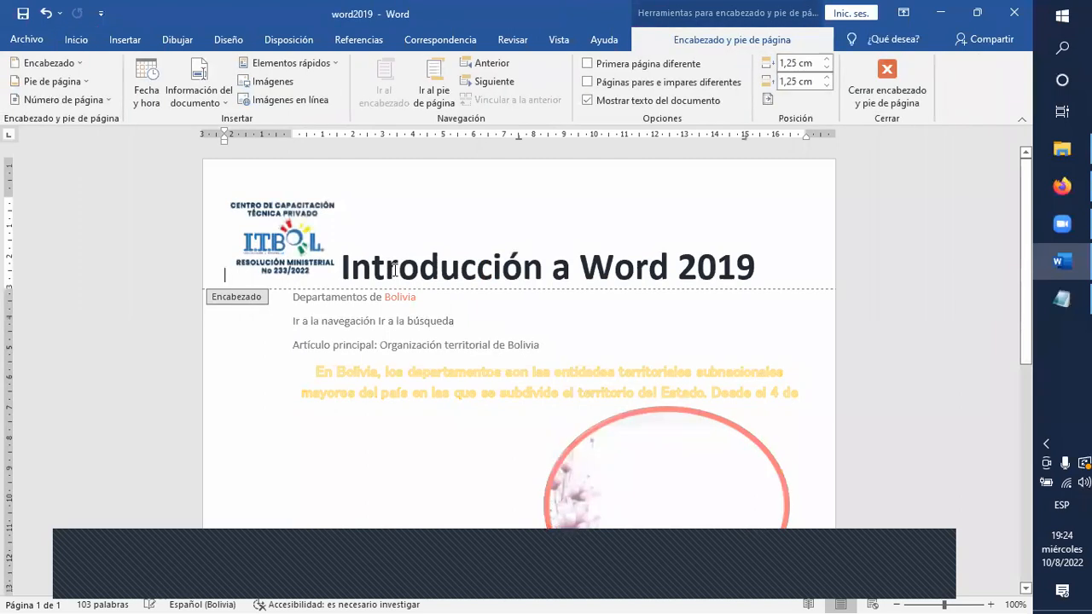
left_click(275, 242)
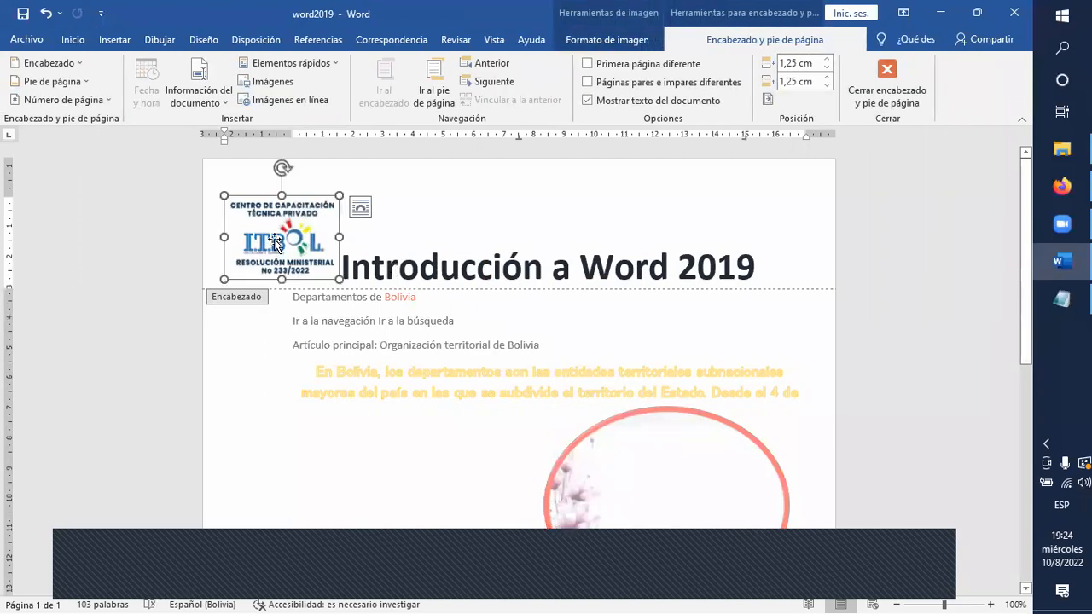
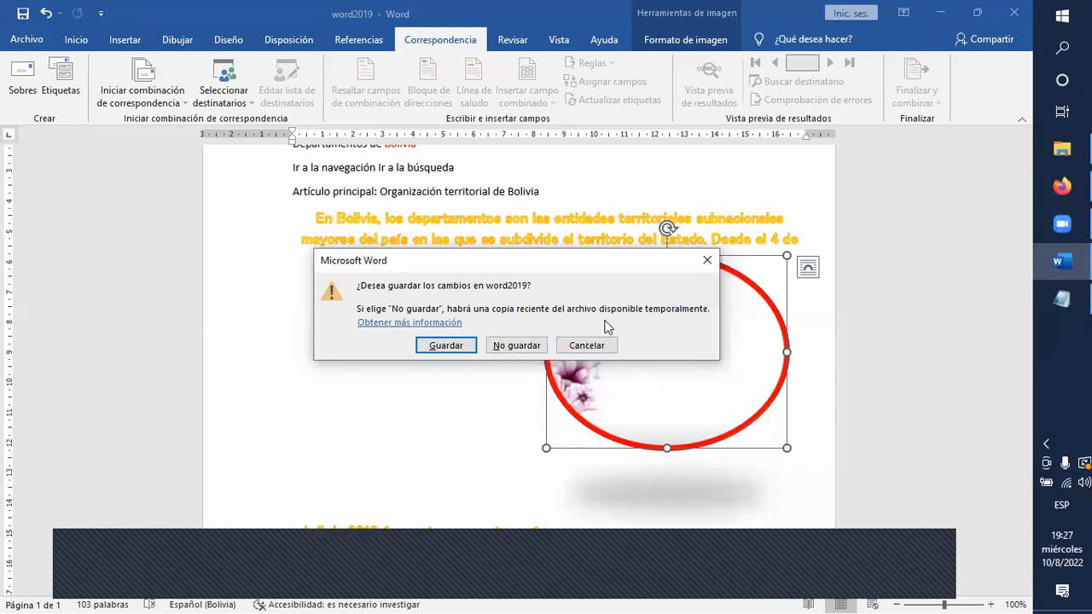
Close the word2019 document and save its changes.
left_click(595, 348)
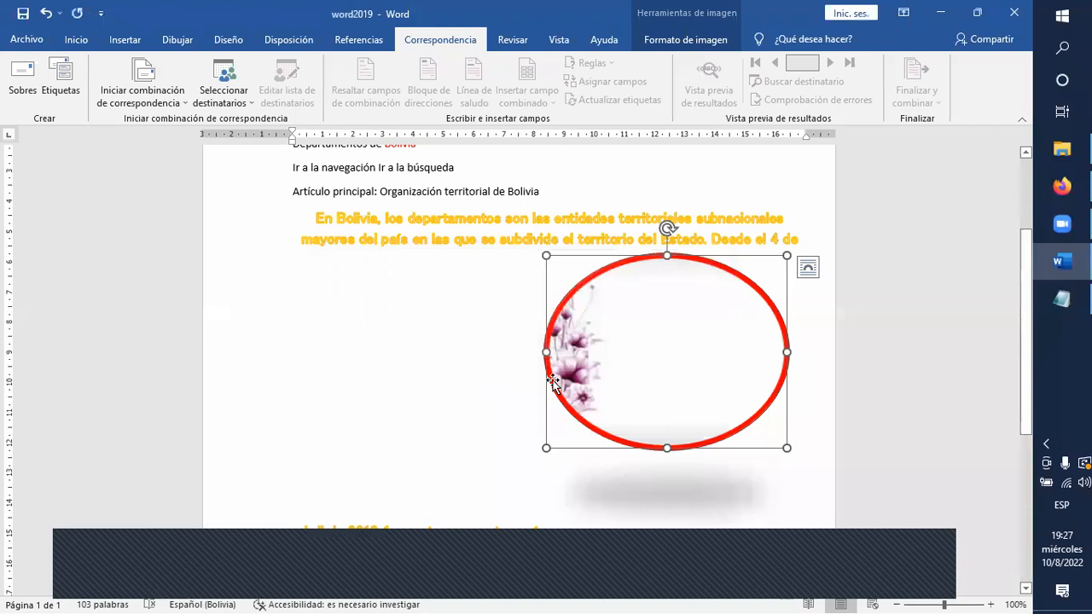
left_click(1021, 13)
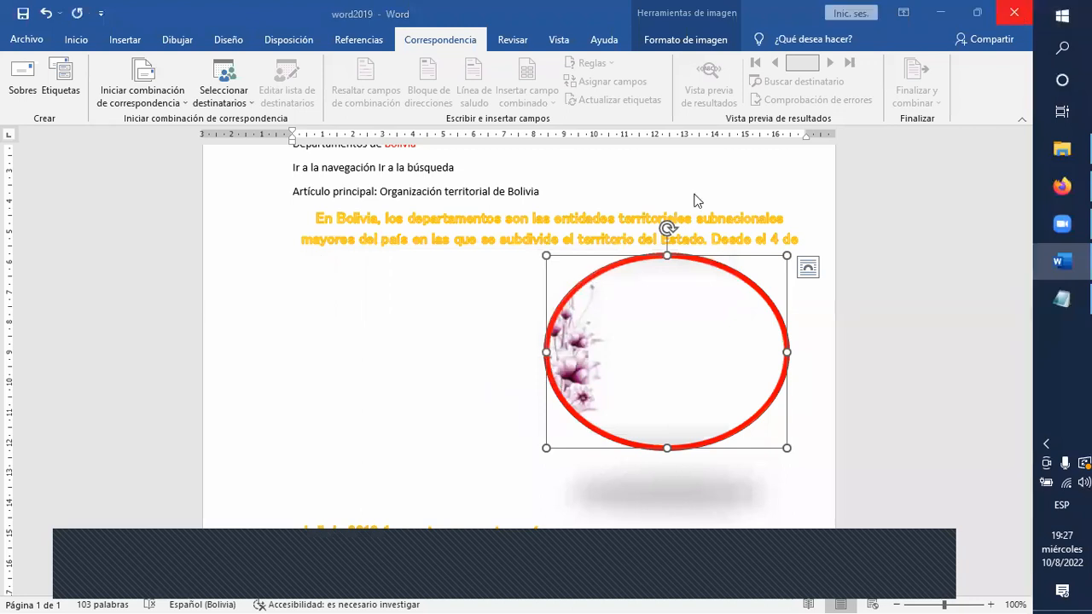
left_click(447, 345)
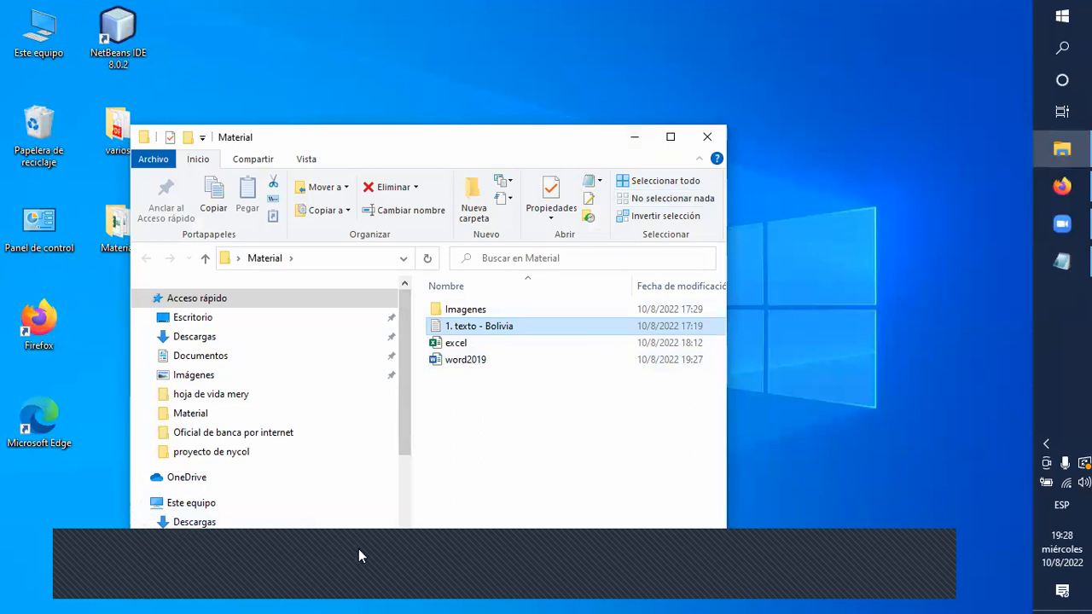
Minimize the Material folder window to show the desktop.
left_click(439, 557)
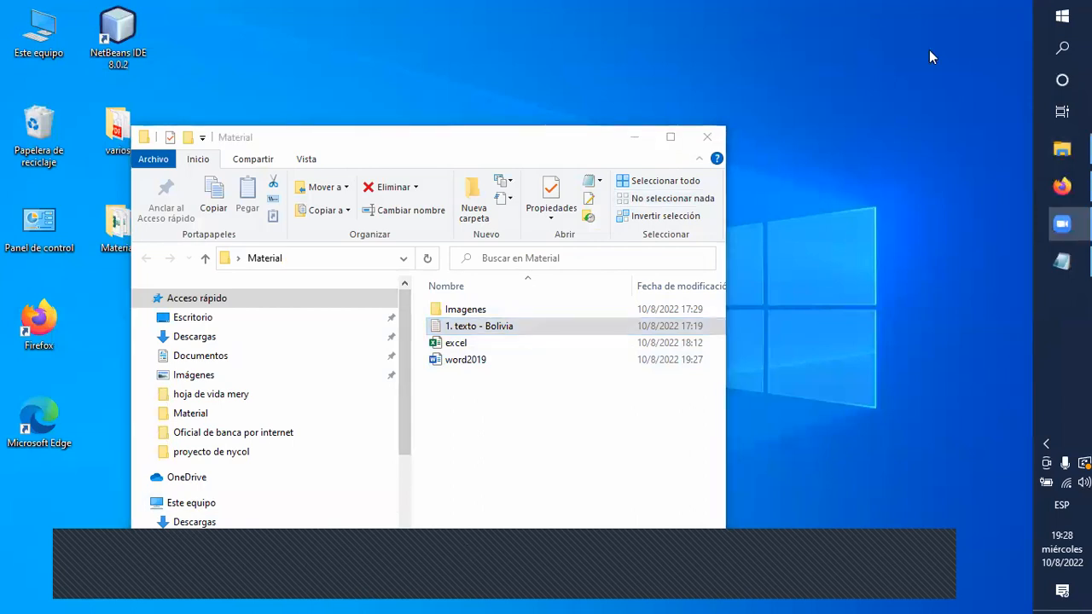
left_click(602, 587)
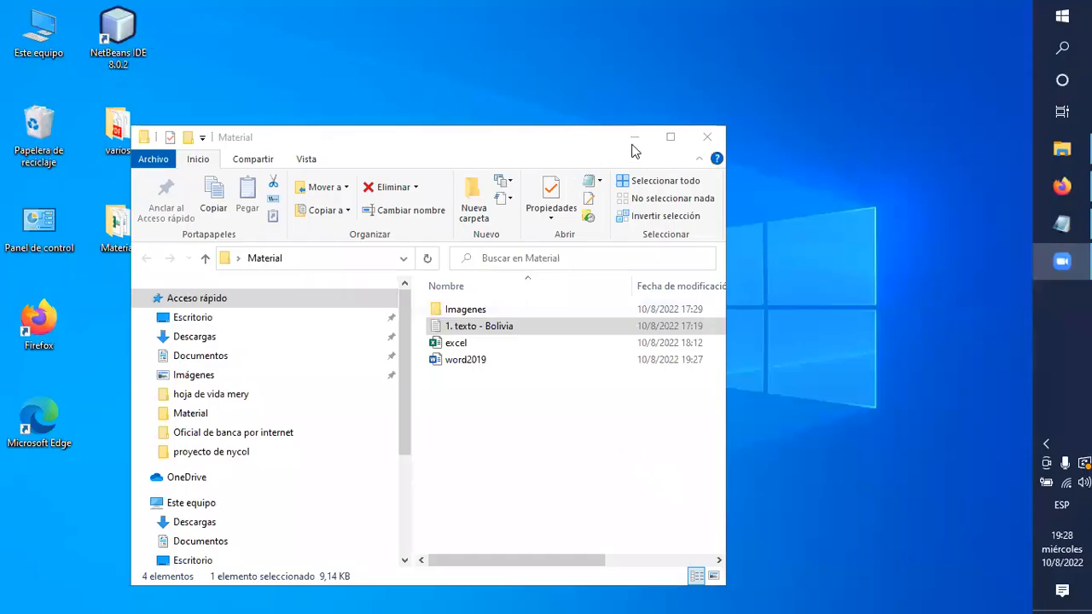
left_click(634, 137)
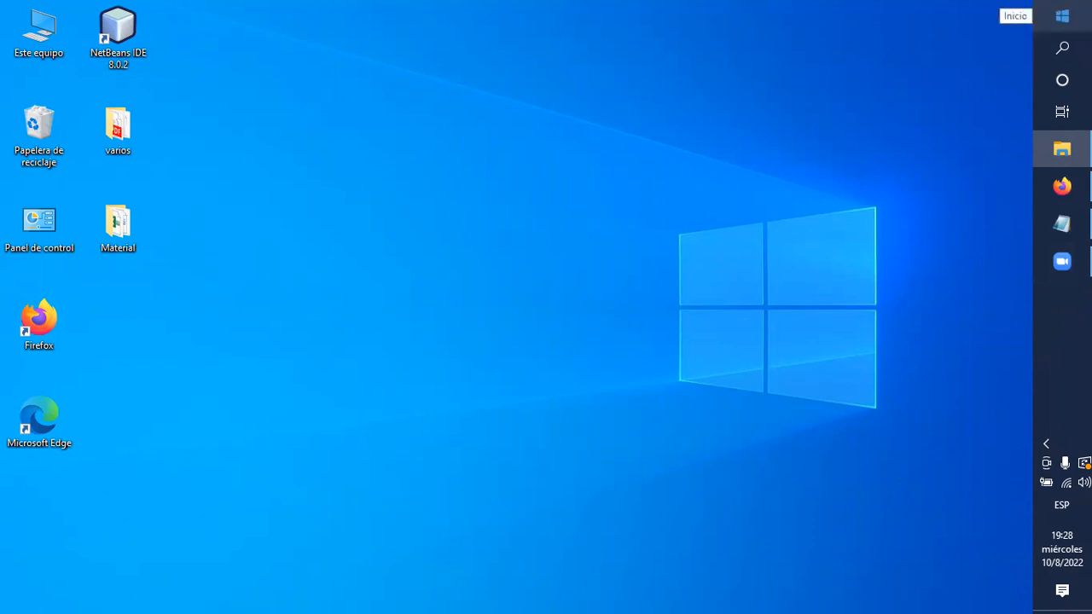
left_click(1062, 16)
left_click(1063, 55)
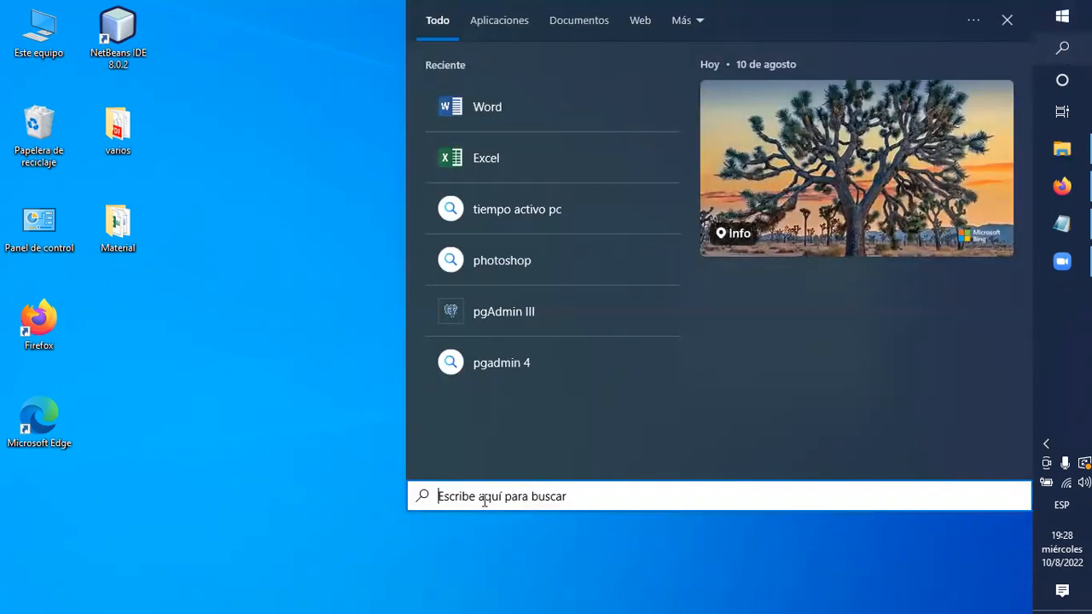
left_click(476, 168)
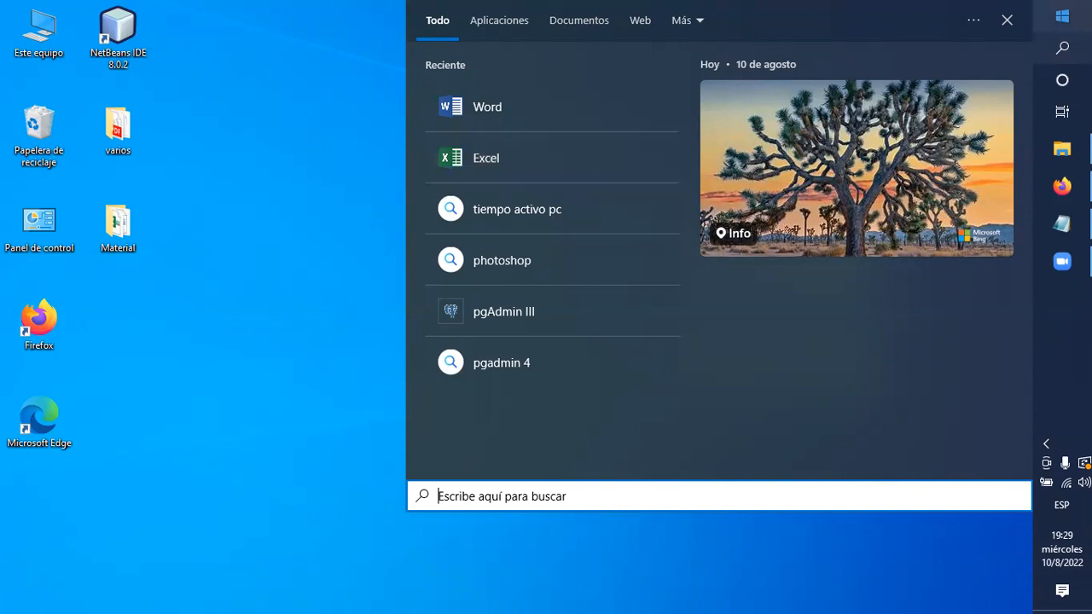
Find Excel among the installed Windows apps and pin it to the taskbar.
key("super")
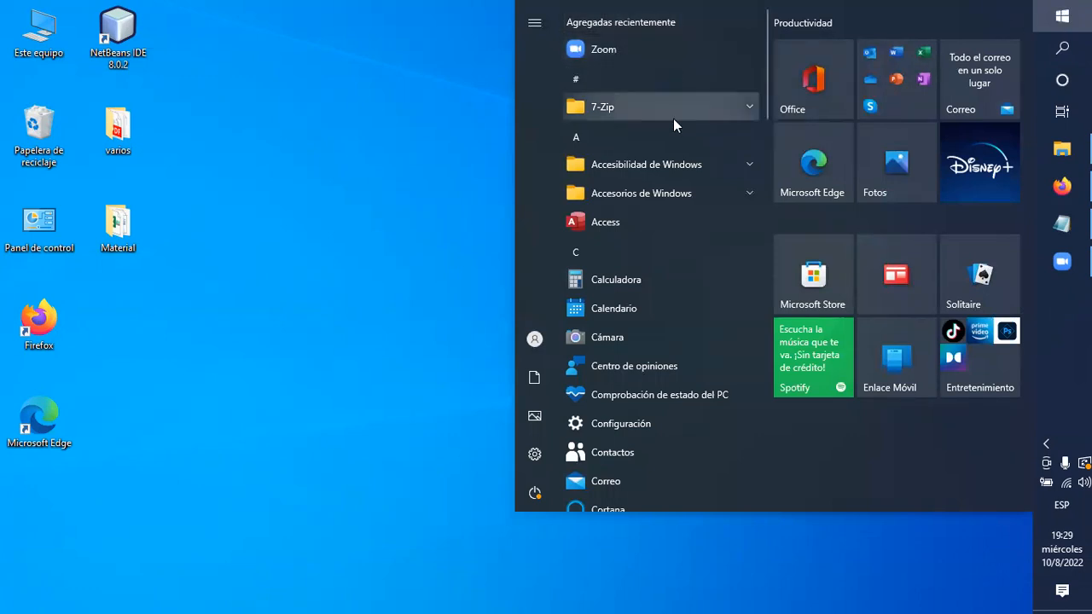
scroll(666, 145, "down", 3)
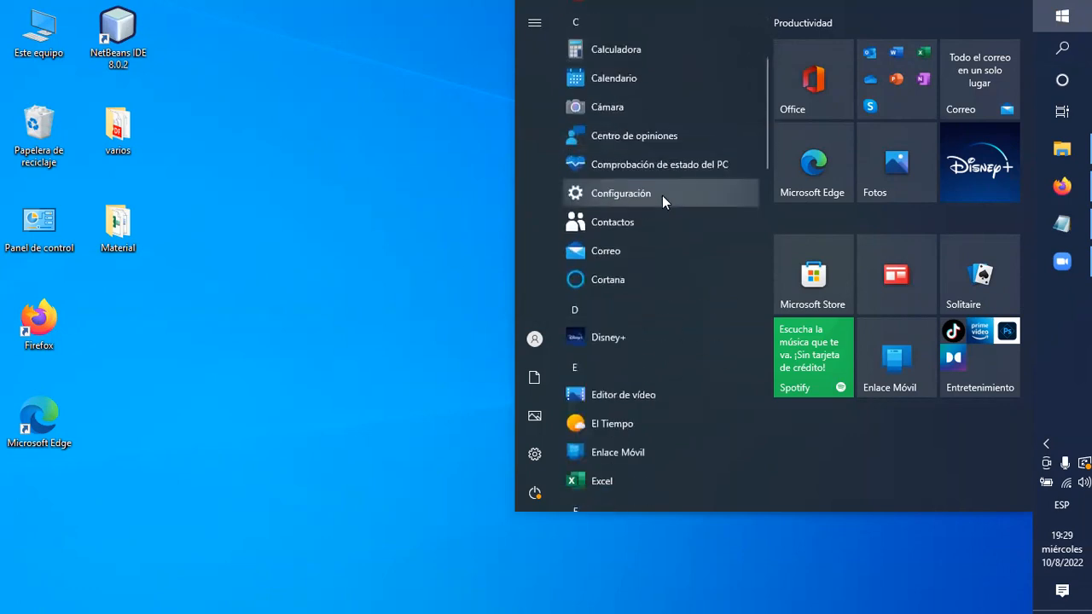
scroll(662, 196, "down", 3)
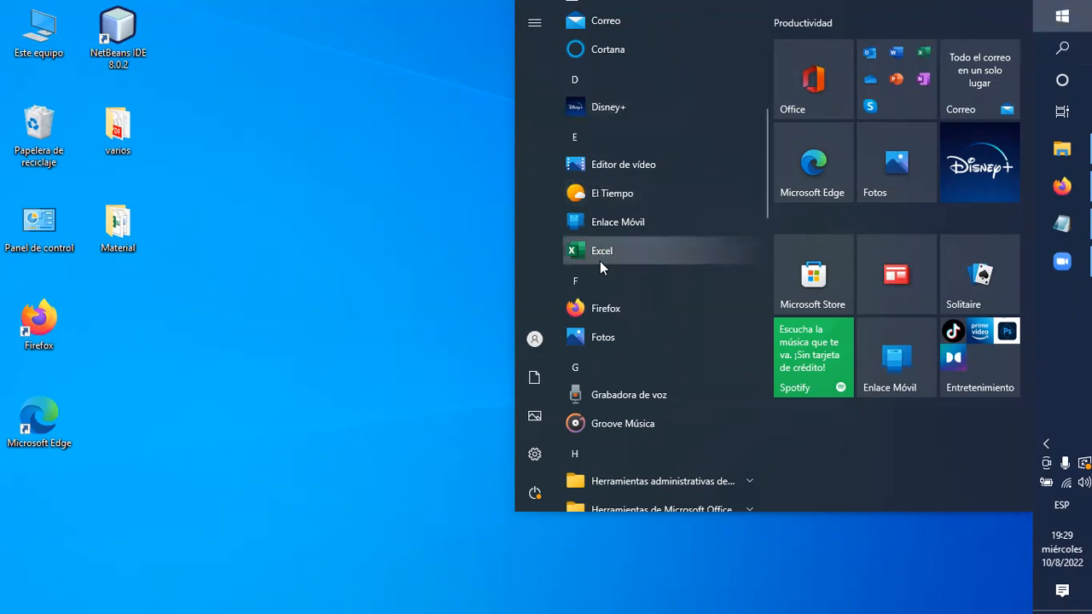
scroll(600, 261, "down", 10)
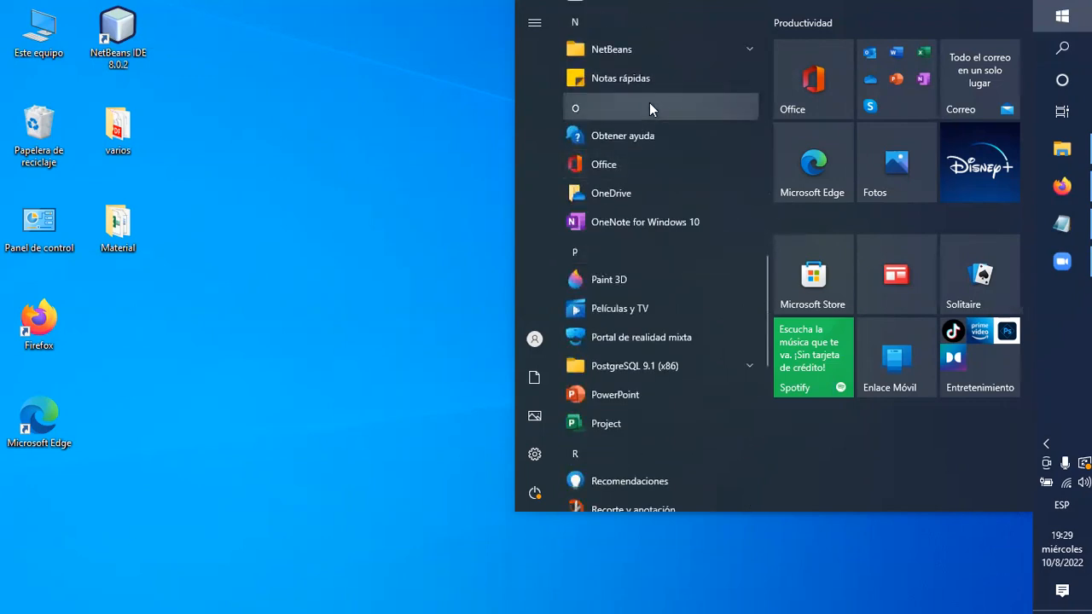
scroll(621, 190, "up", 10)
scroll(620, 187, "up", 4)
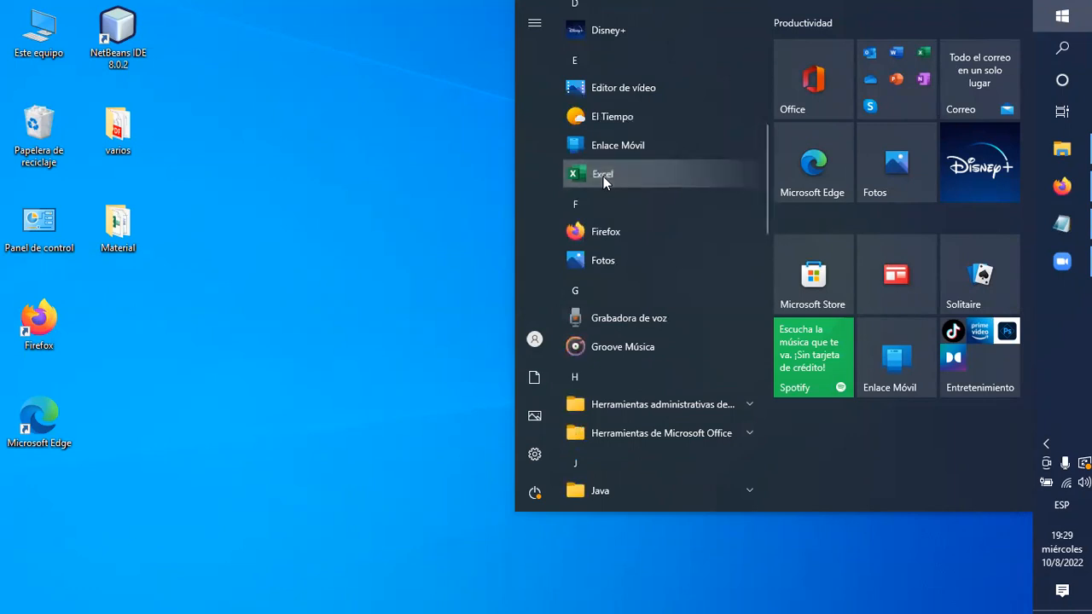
right_click(603, 178)
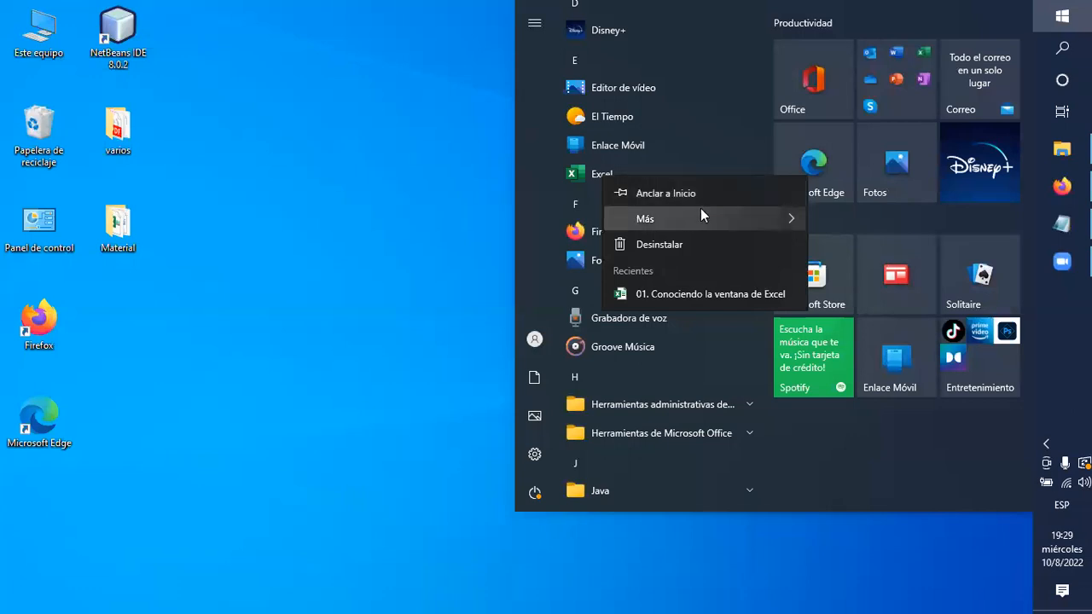
mouse_move(688, 218)
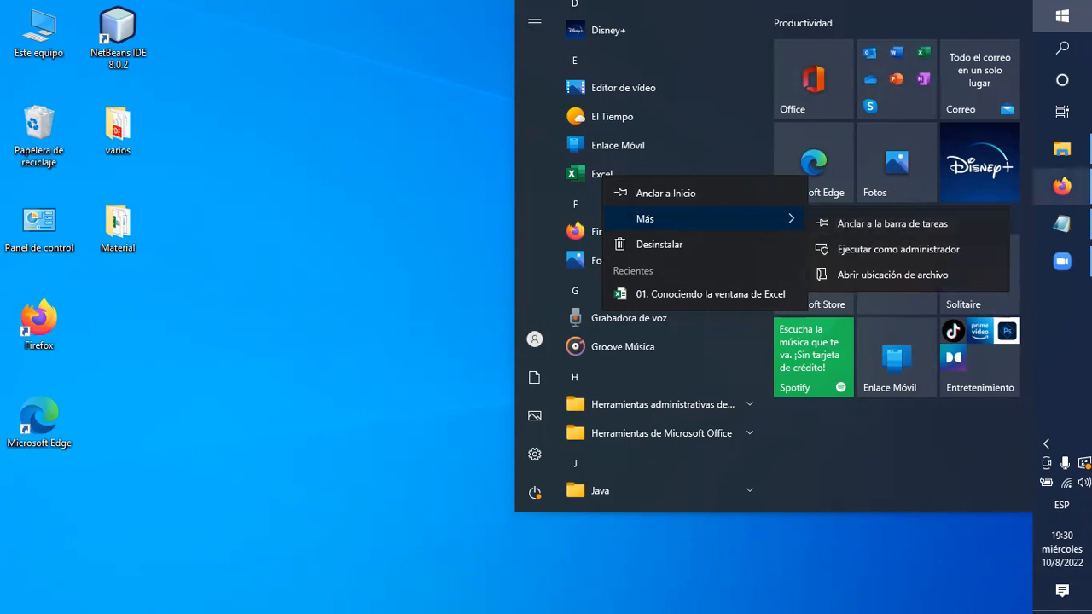
left_click(864, 225)
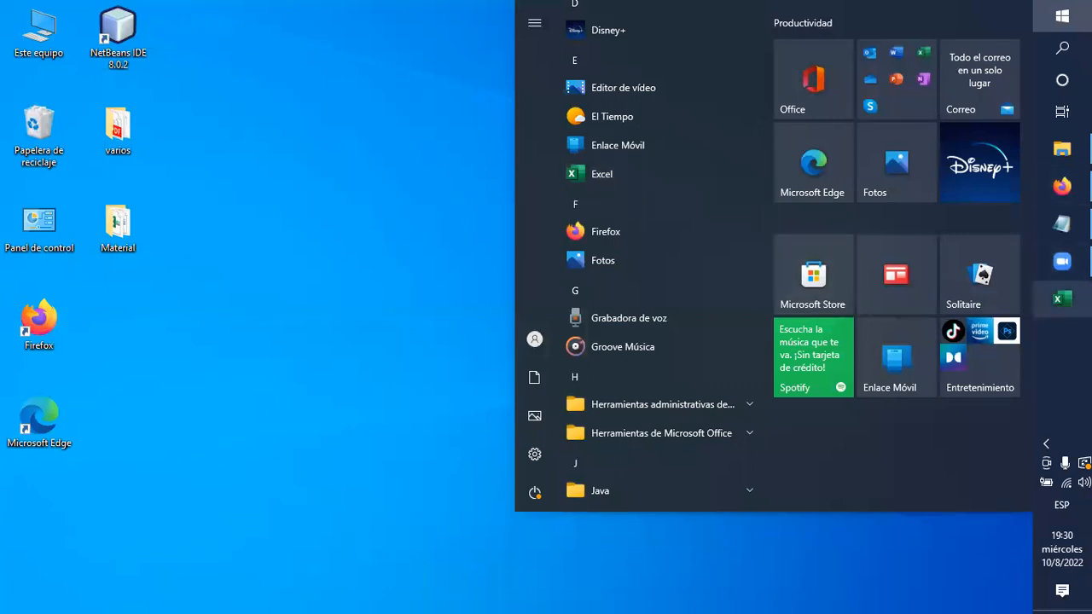
right_click(598, 178)
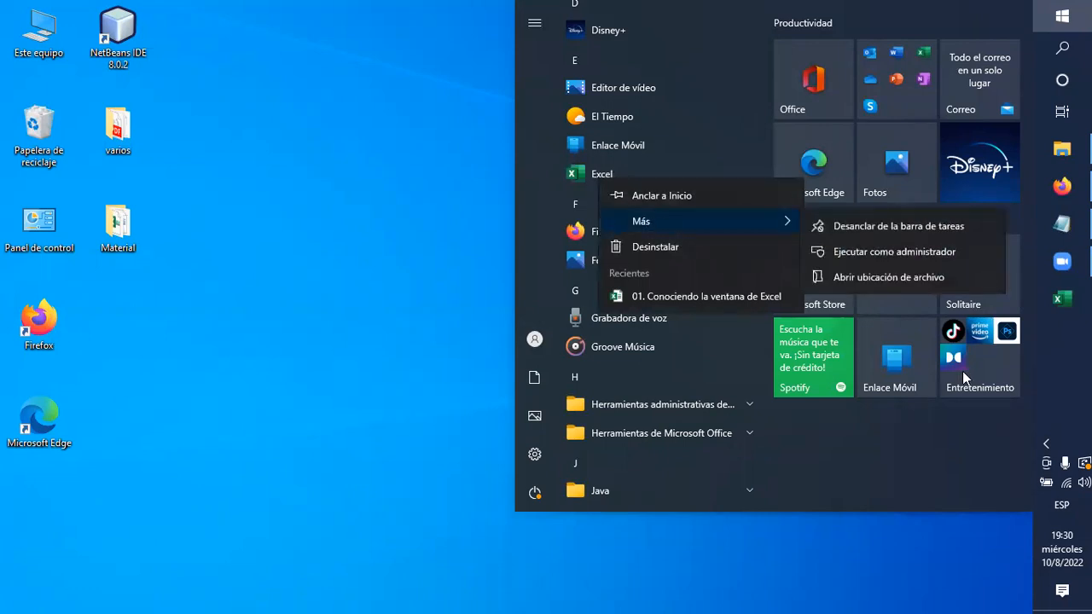
left_click(921, 162)
left_click(332, 284)
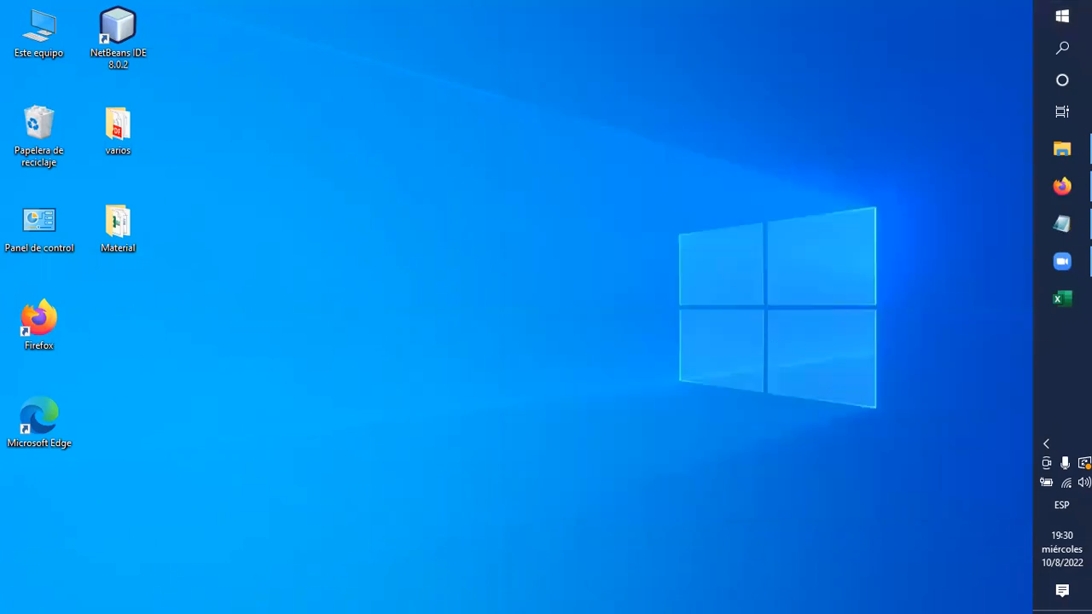
Unpin Excel from the taskbar.
left_click(1061, 314)
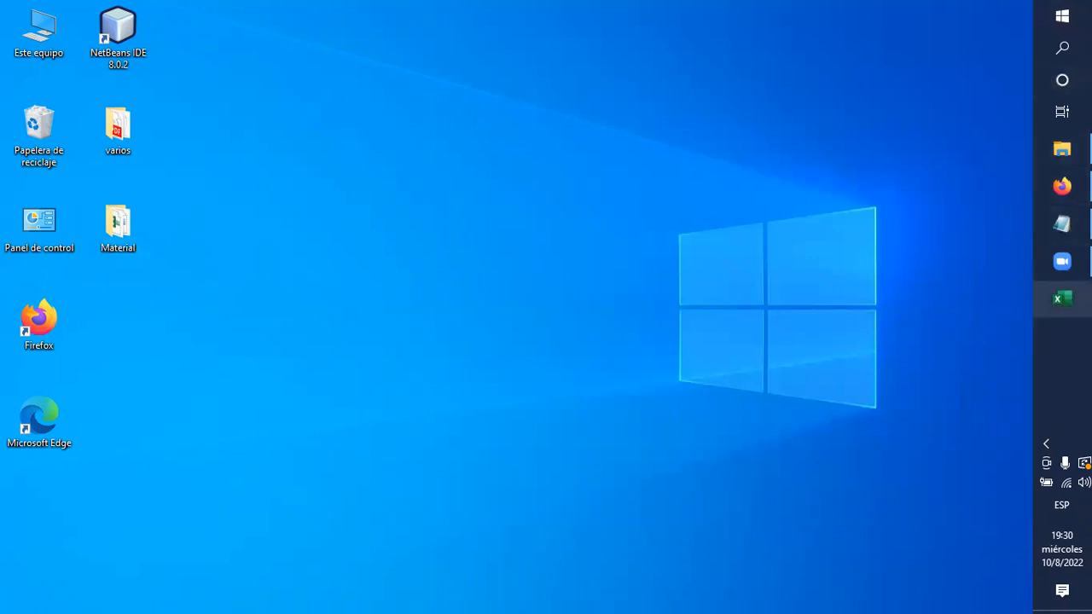
right_click(1062, 299)
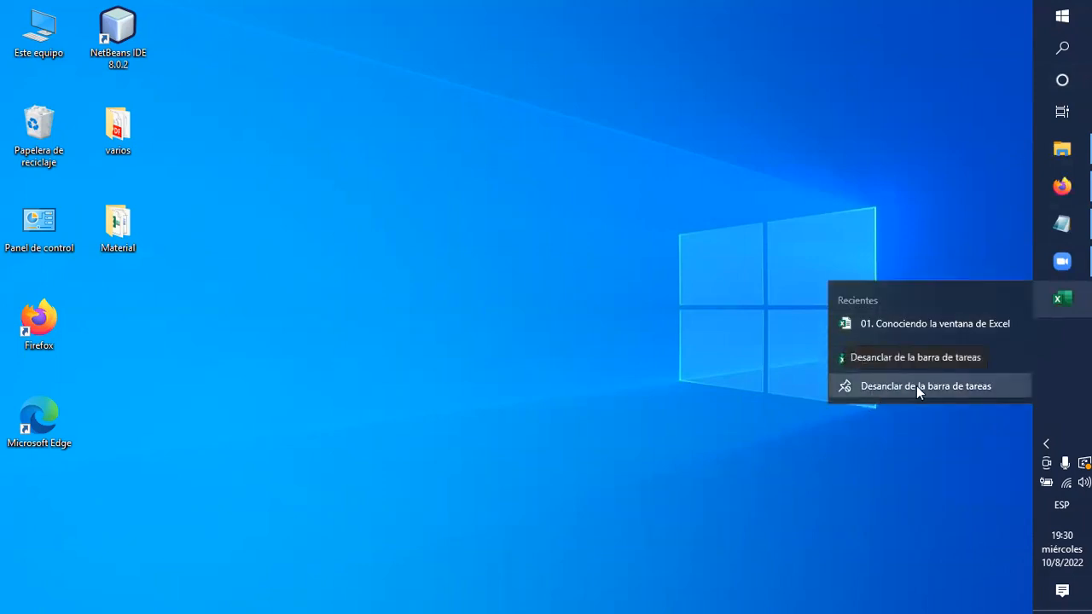
left_click(940, 385)
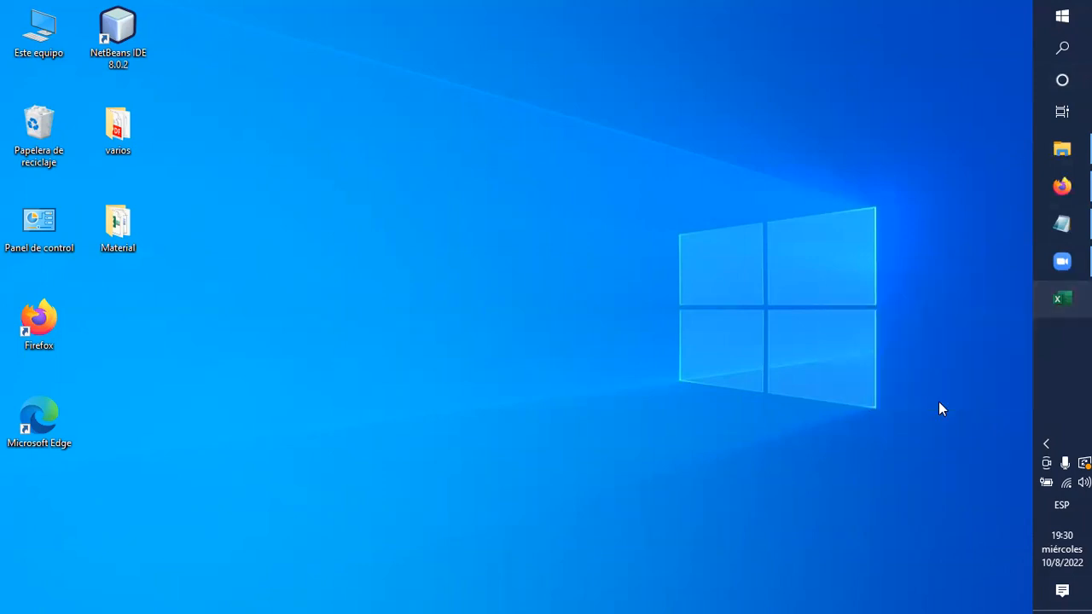
Pin Excel to the taskbar from the recent apps in Windows search, and launch it from there.
left_click(1062, 48)
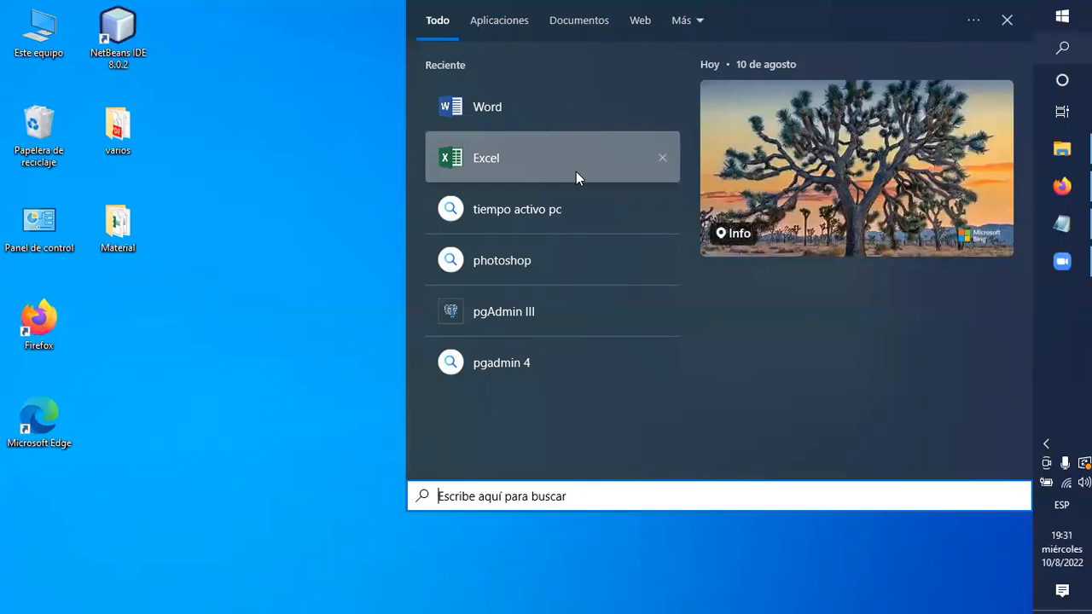
right_click(532, 161)
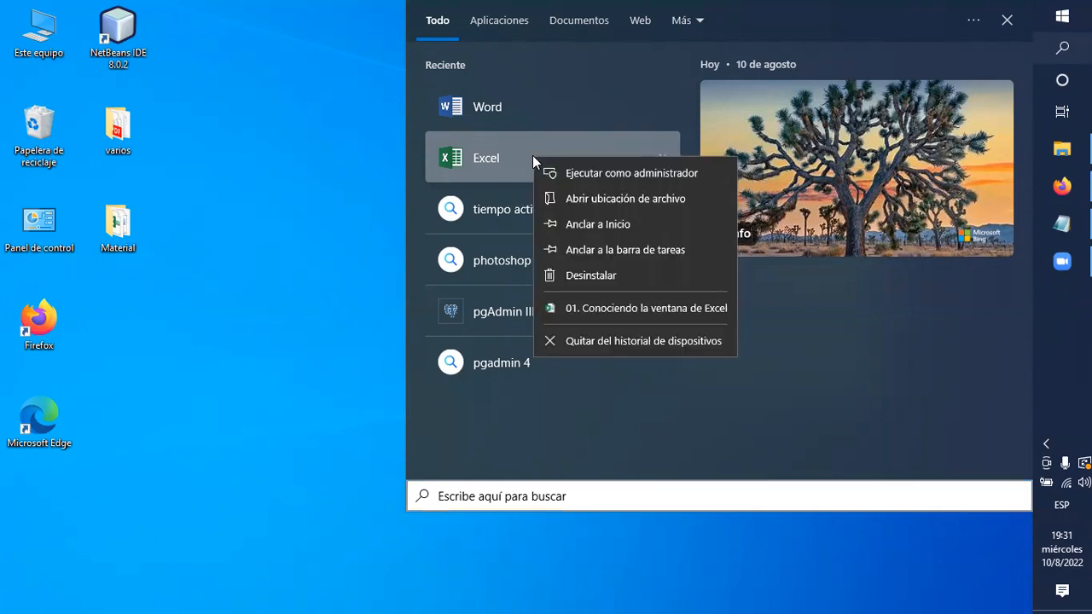
left_click(589, 254)
key("Escape")
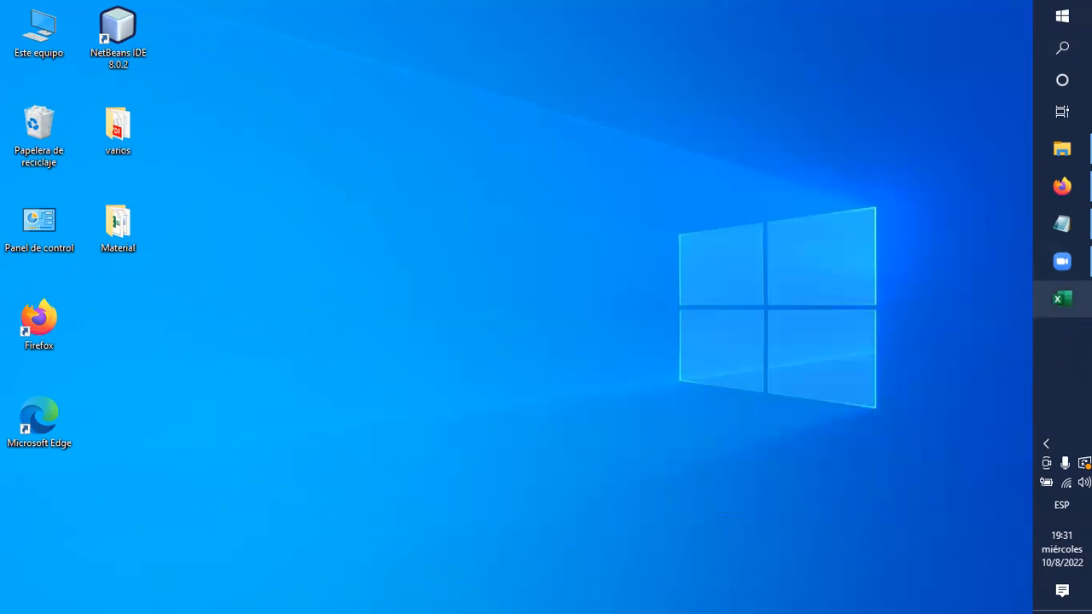
left_click(1062, 299)
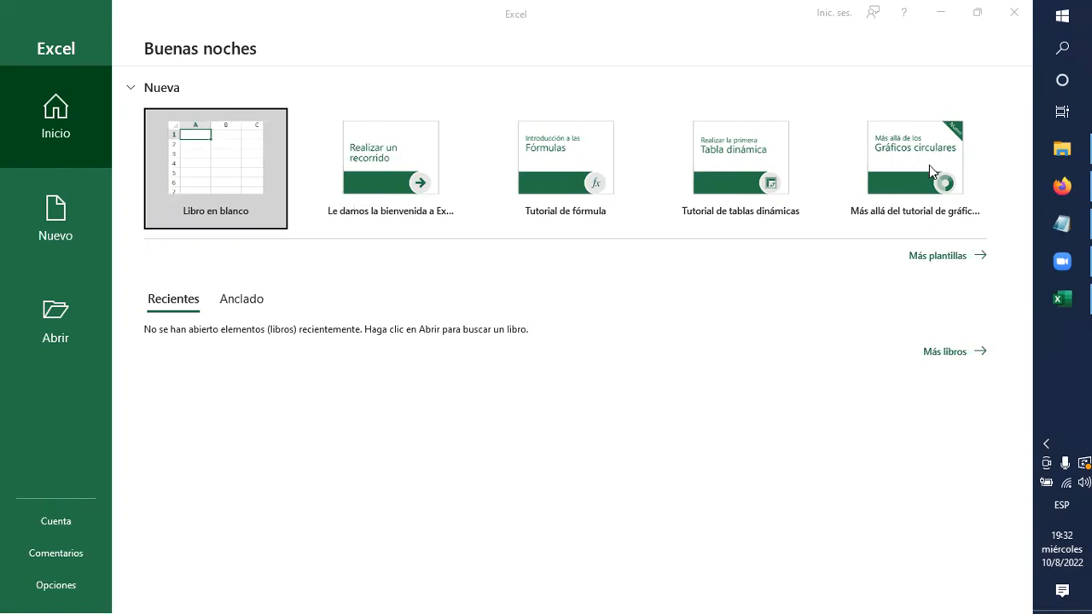
View the recent and pinned workbook lists on the Excel start page.
left_click(175, 306)
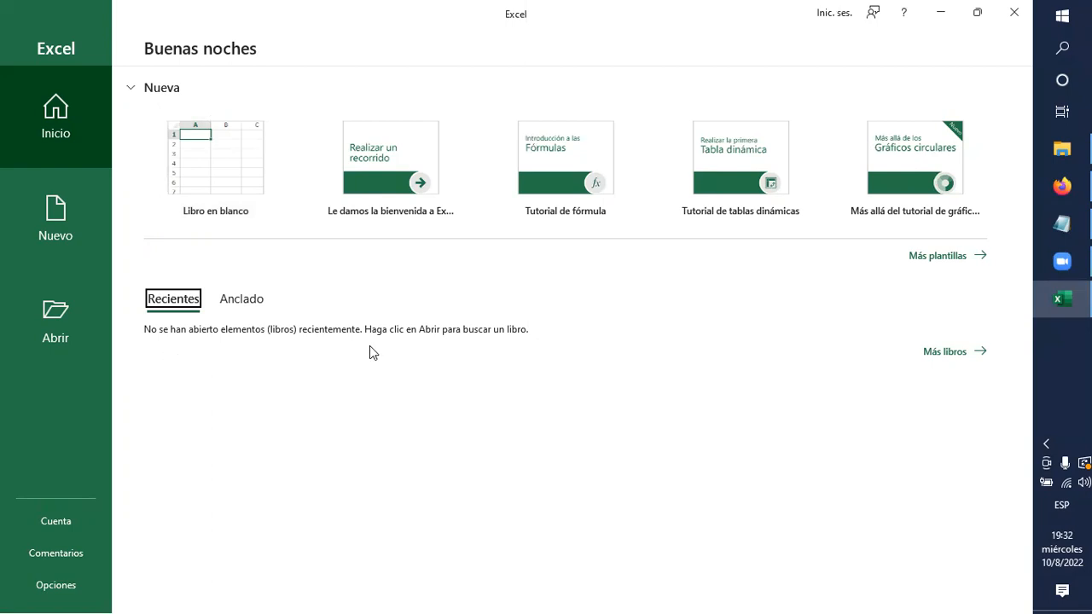
left_click(252, 303)
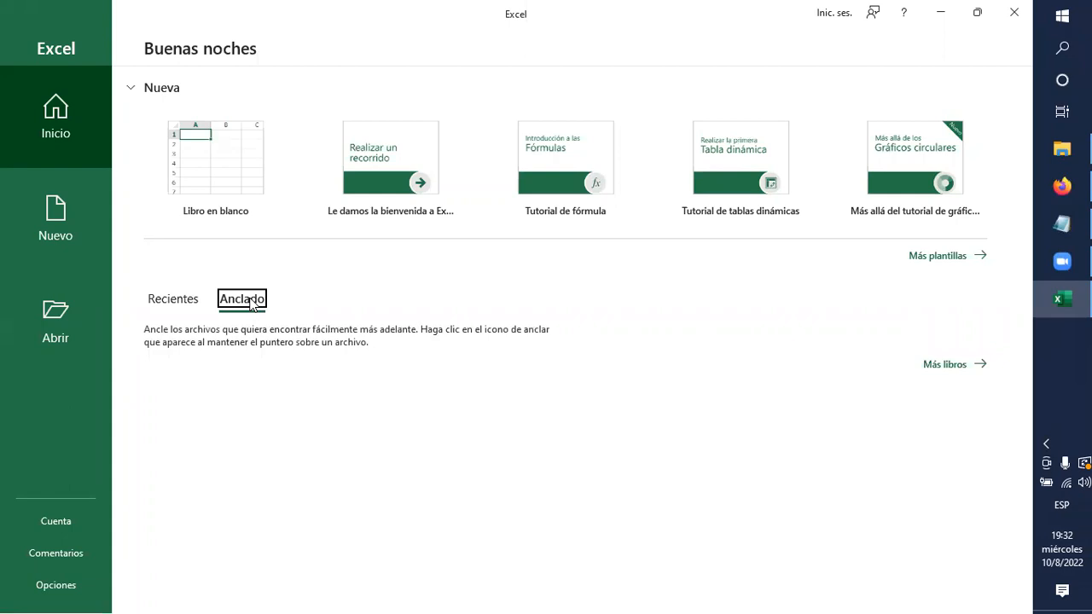
left_click(176, 306)
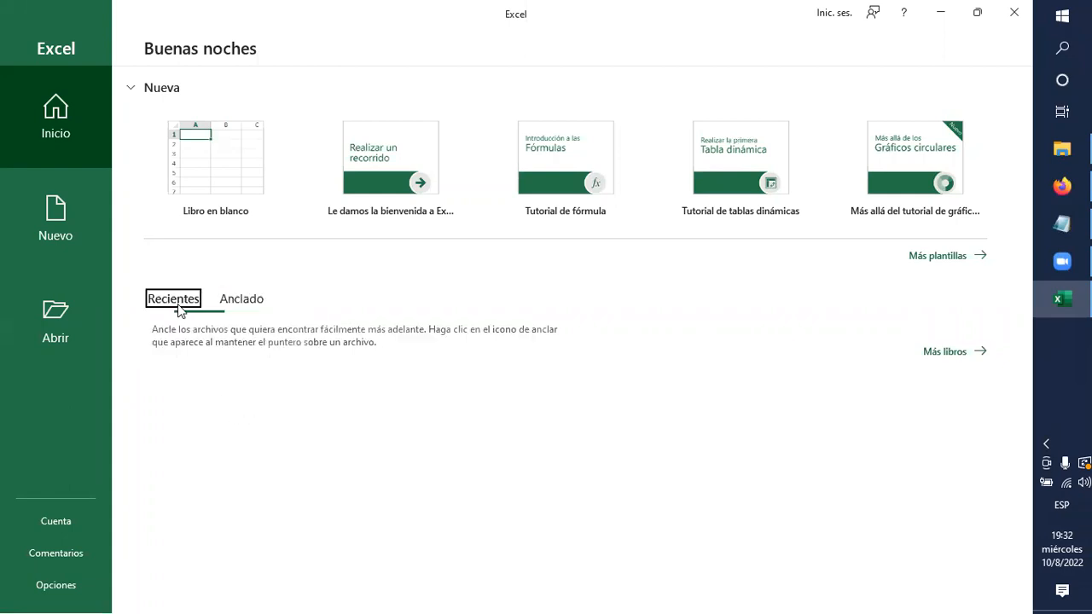
Browse the templates for new workbooks and preview "Calendario de cualquier año ilustrado con imágenes estacionales".
left_click(40, 232)
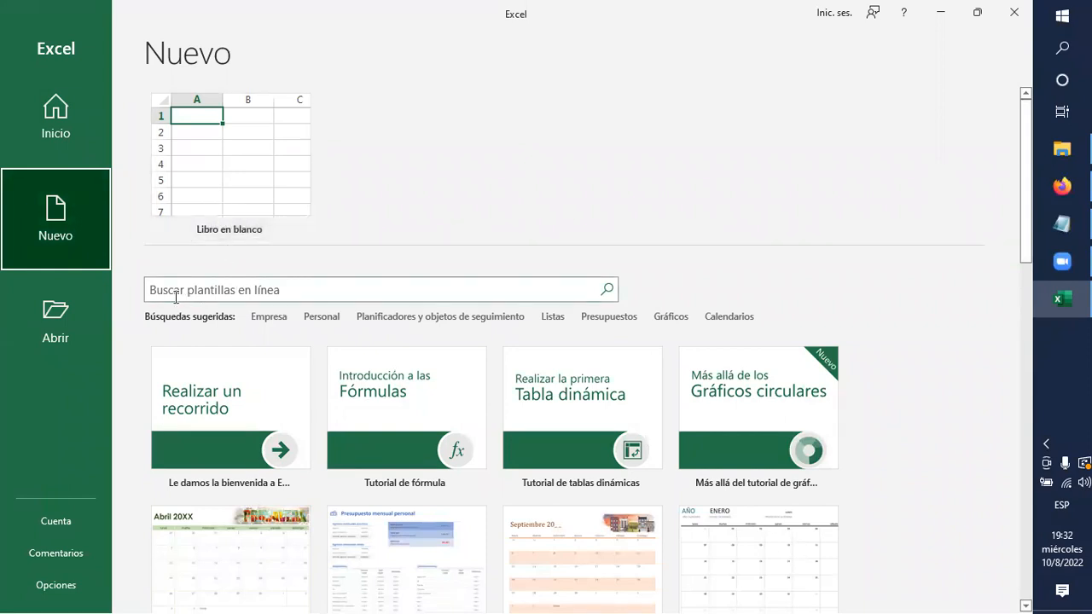
left_click(278, 288)
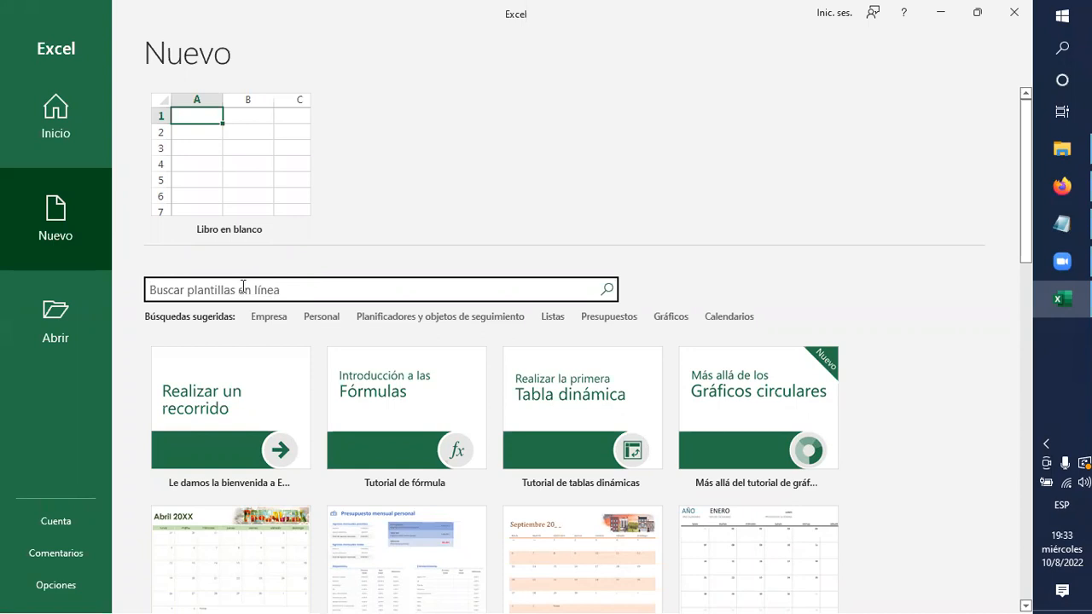
scroll(316, 397, "down", 1)
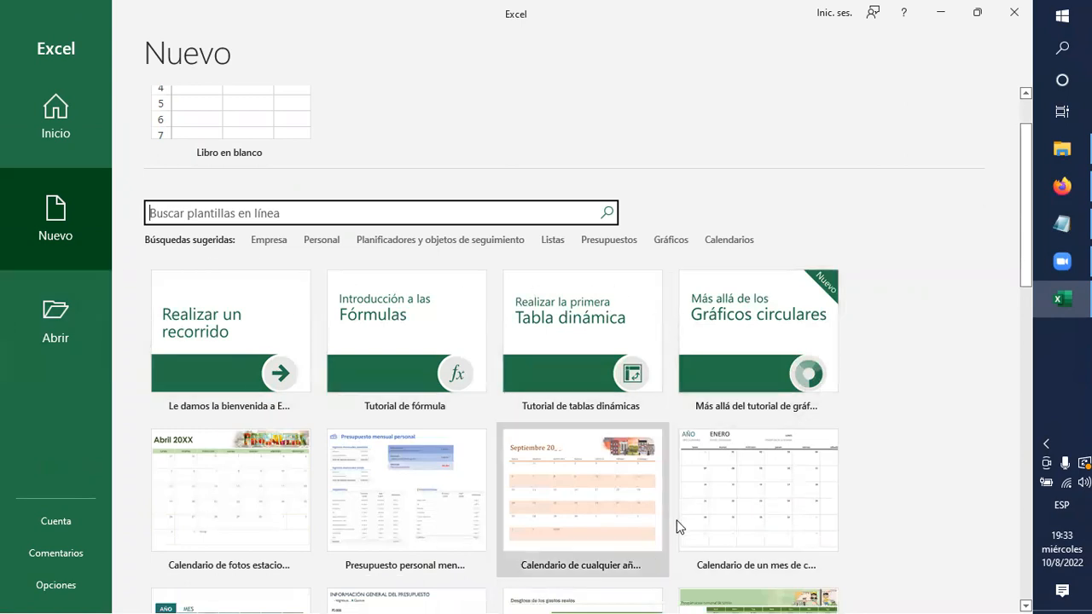
scroll(215, 314, "down", 1)
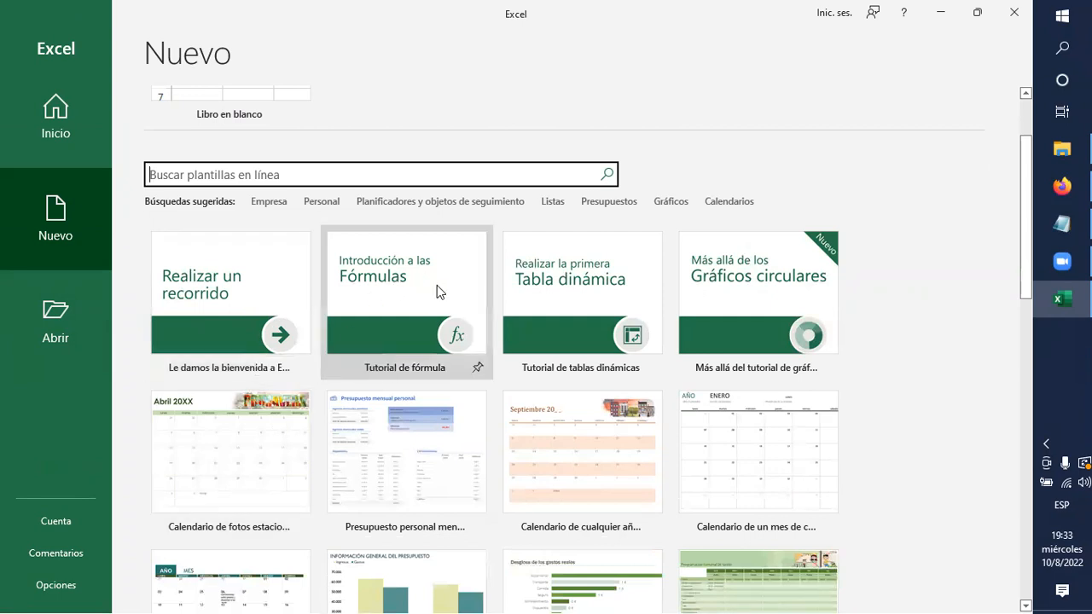
scroll(436, 384, "down", 2)
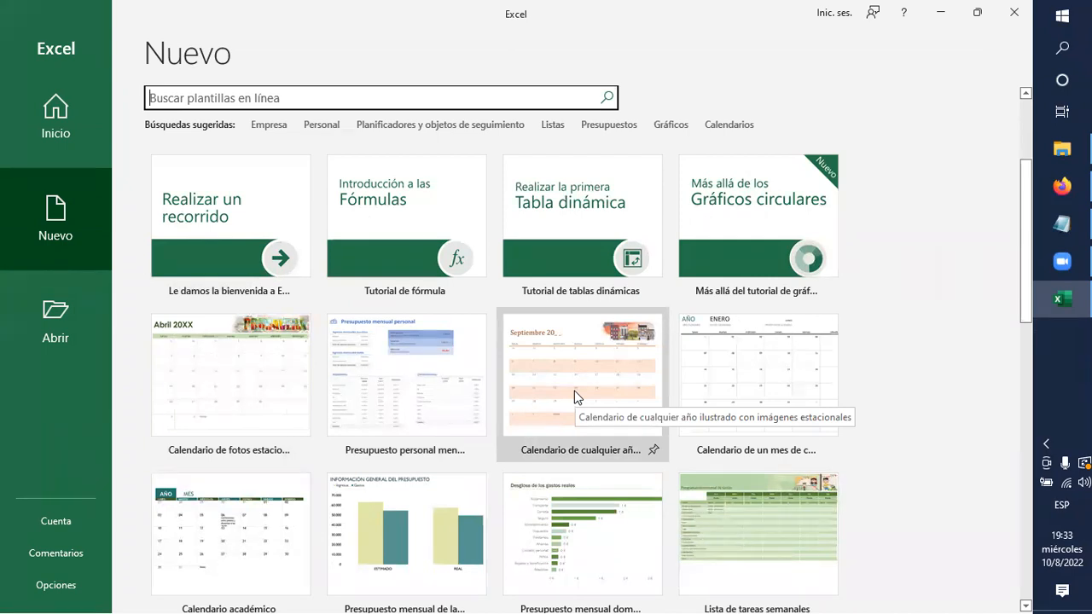
scroll(574, 390, "down", 1)
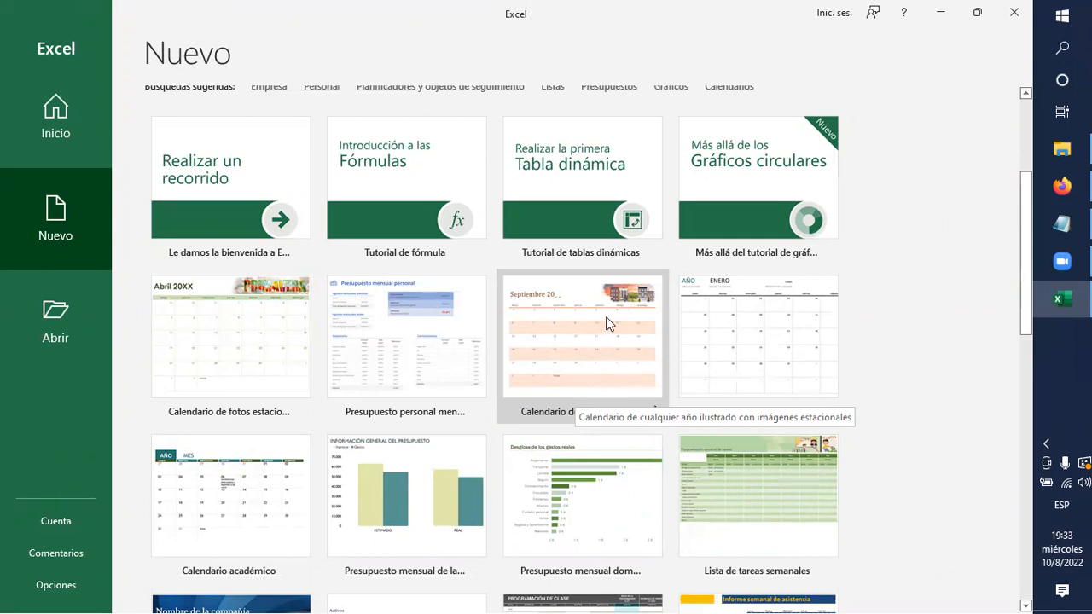
left_click(576, 354)
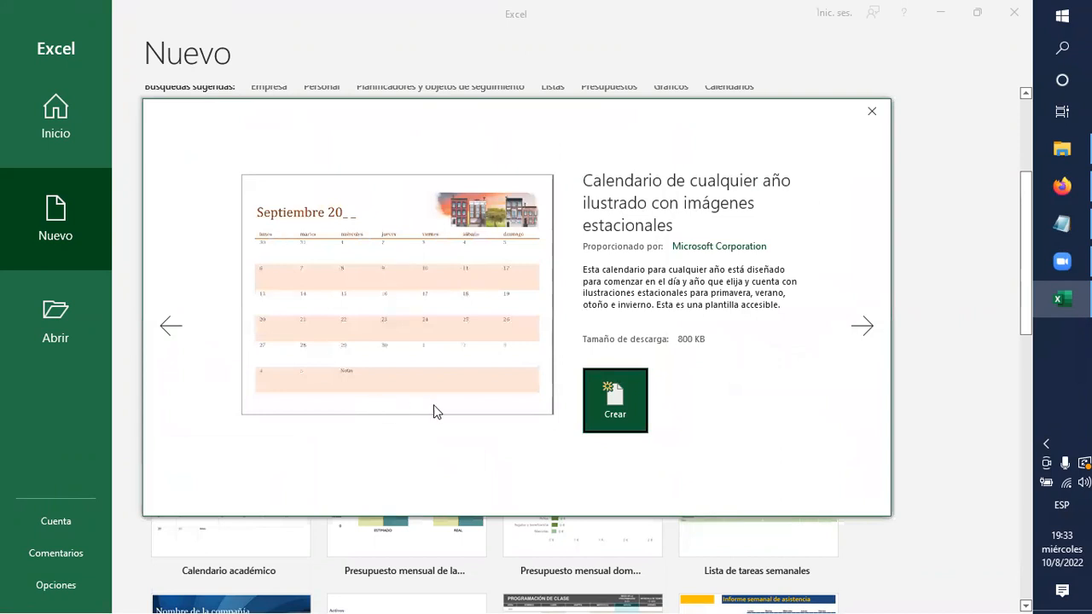
Create a workbook from the seasonal illustrated calendar template and look over the Enero sheet's picture, title and dates.
left_click(616, 410)
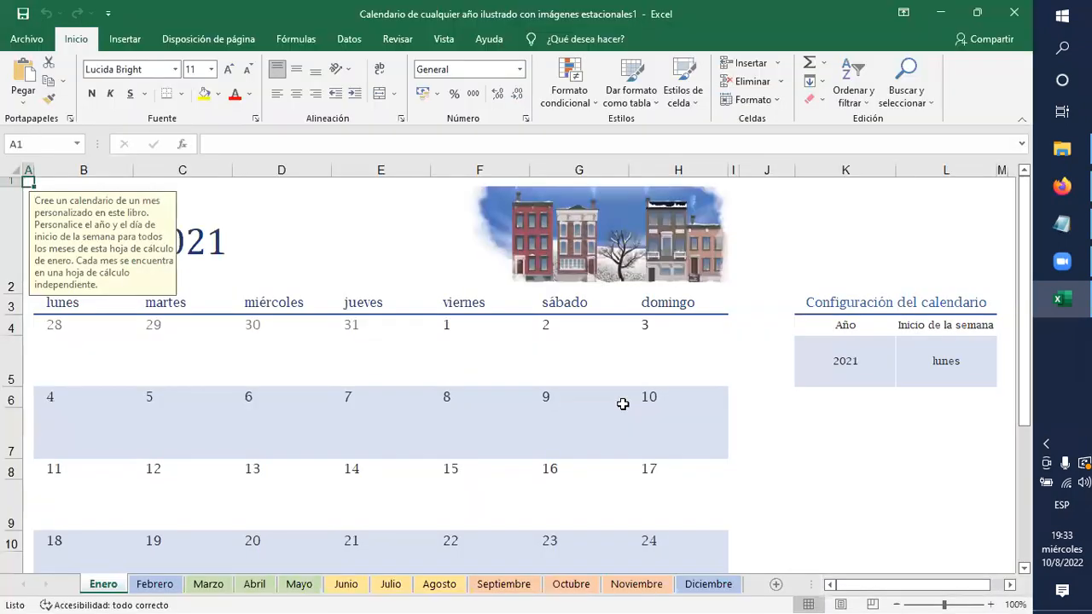
scroll(304, 398, "down", 1)
scroll(400, 384, "up", 1)
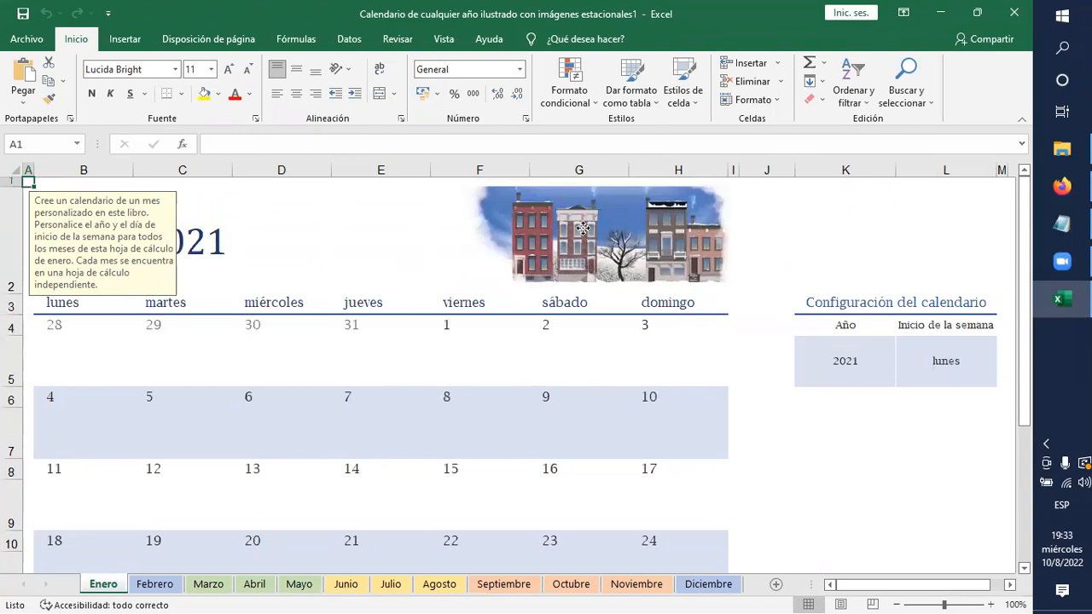
left_click(582, 227)
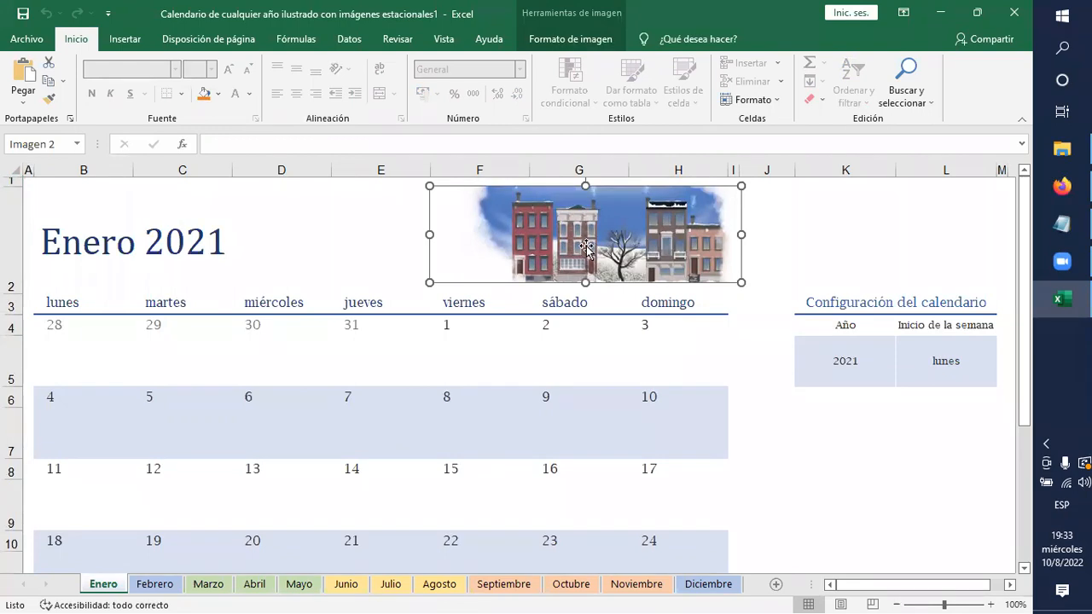
scroll(554, 343, "down", 3)
scroll(554, 343, "up", 3)
left_click(72, 252)
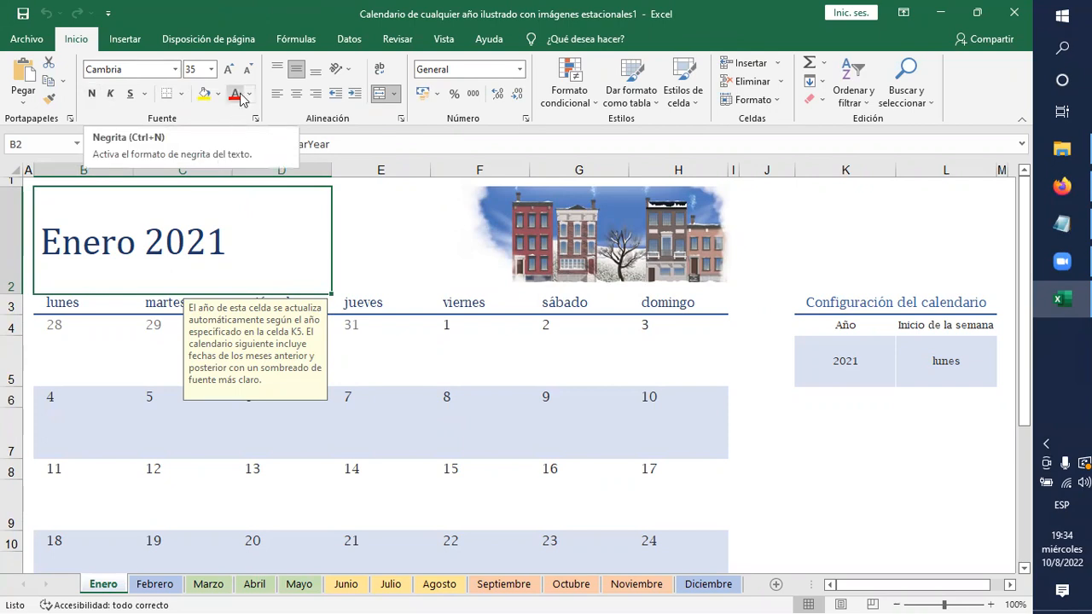
scroll(515, 410, "down", 5)
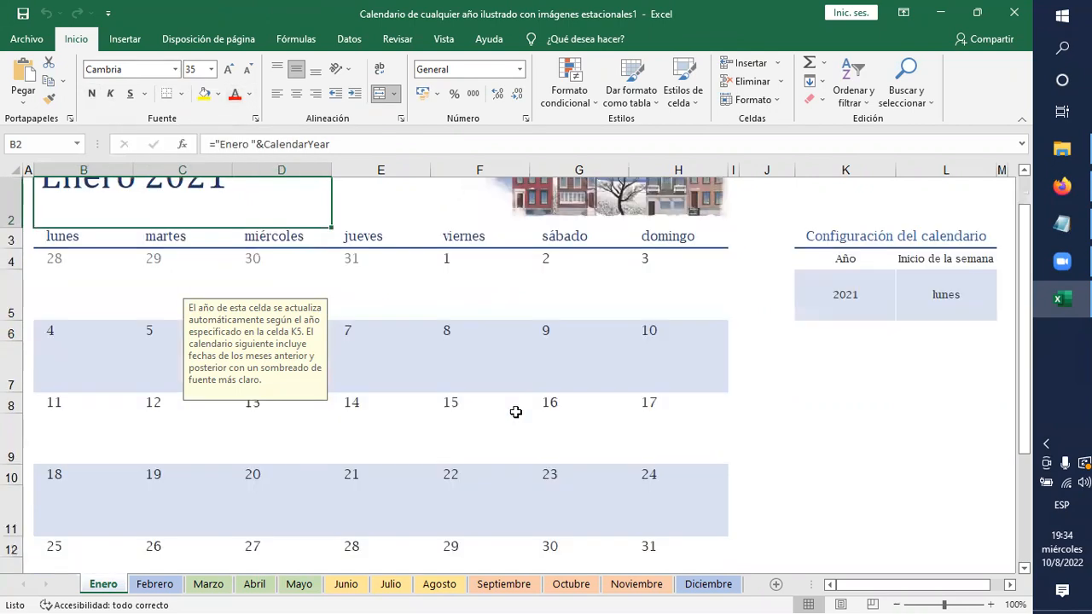
scroll(516, 412, "up", 5)
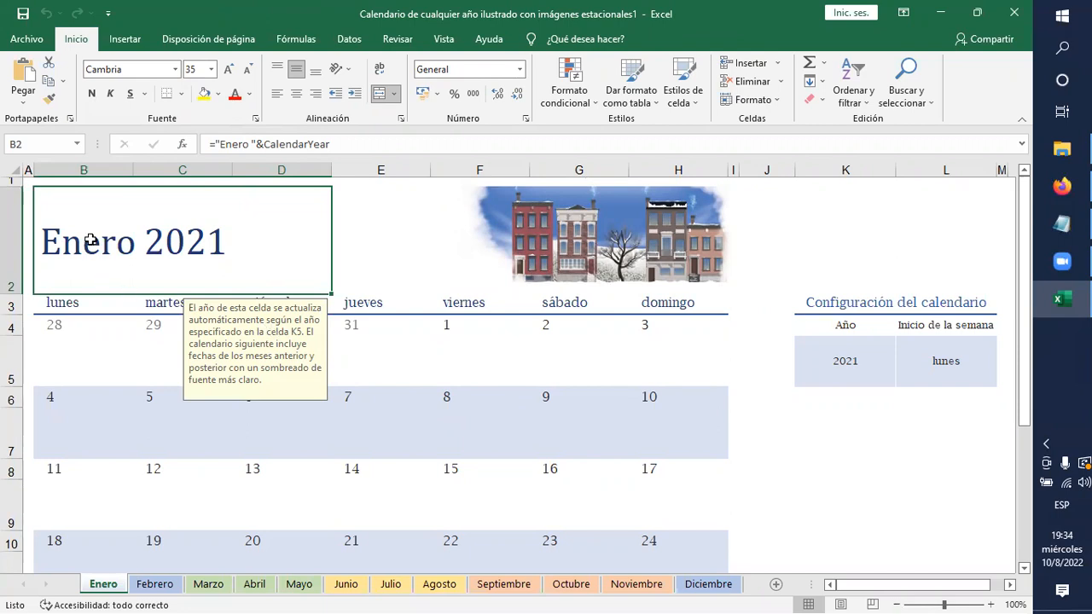
Create a new blank workbook.
left_click(26, 40)
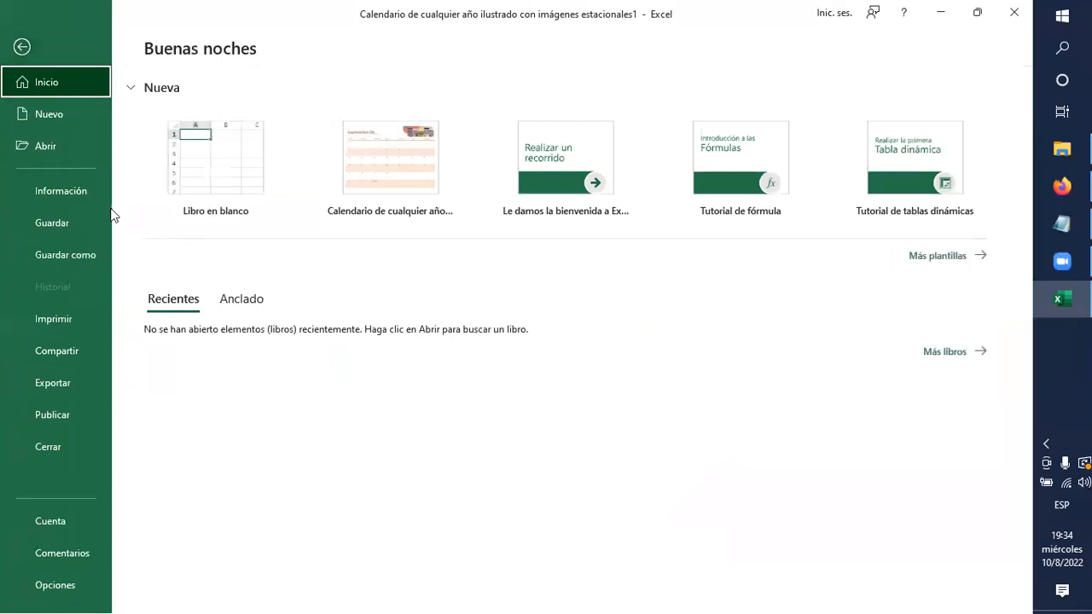
left_click(50, 119)
left_click(247, 180)
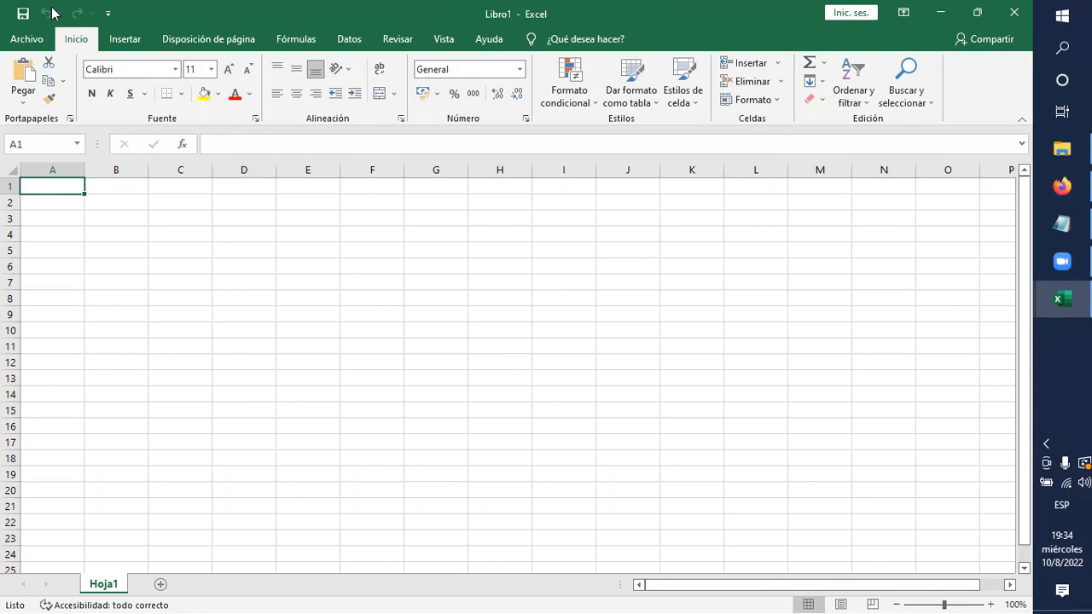
View the Quick Access Toolbar customization options and the save locations, then return to the blank sheet without saving.
left_click(108, 15)
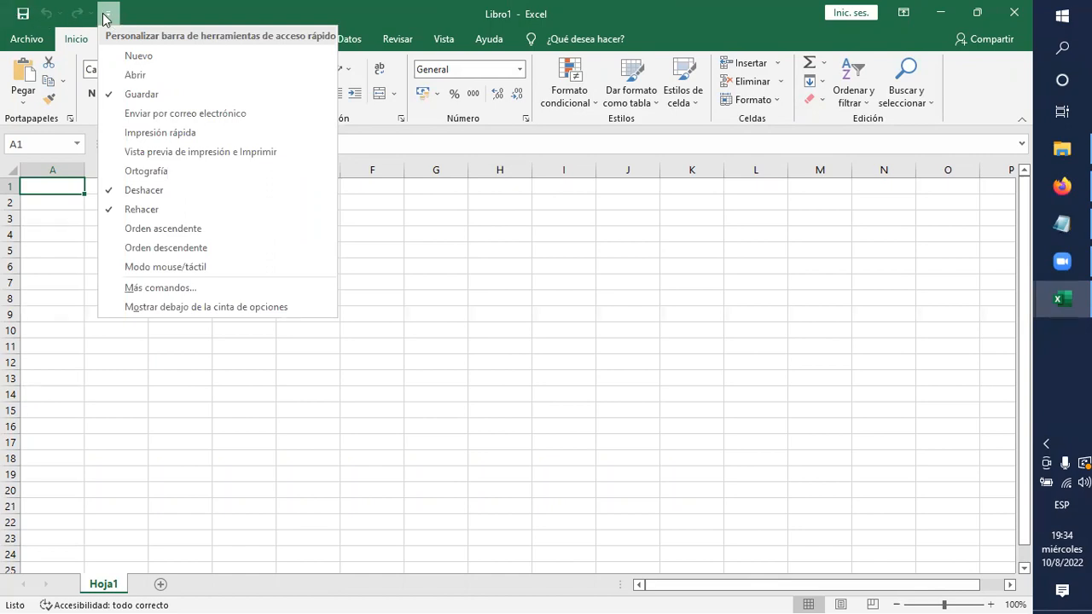
left_click(179, 13)
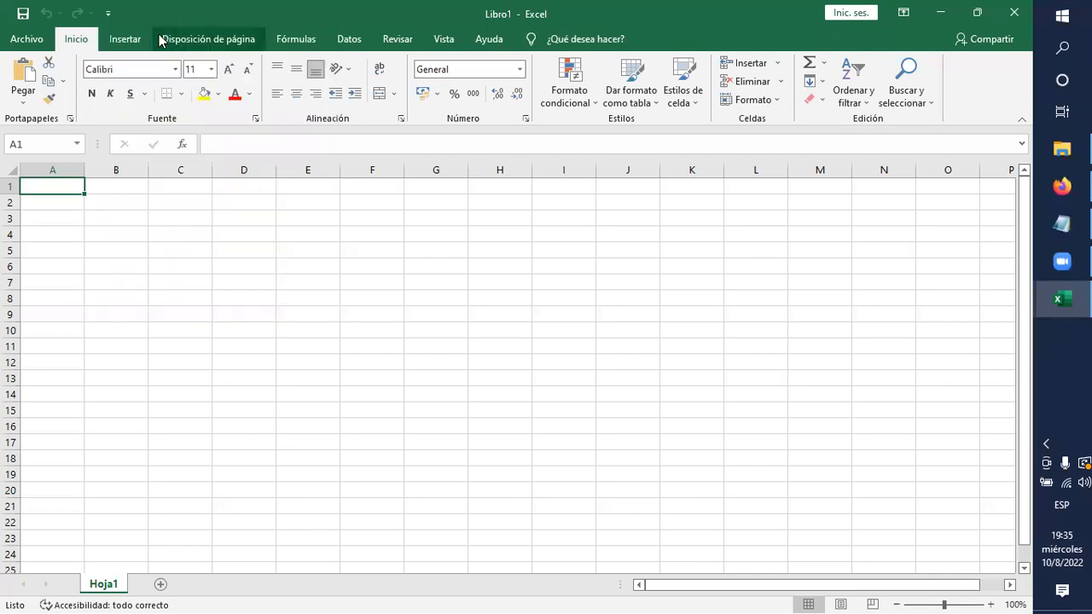
left_click(23, 15)
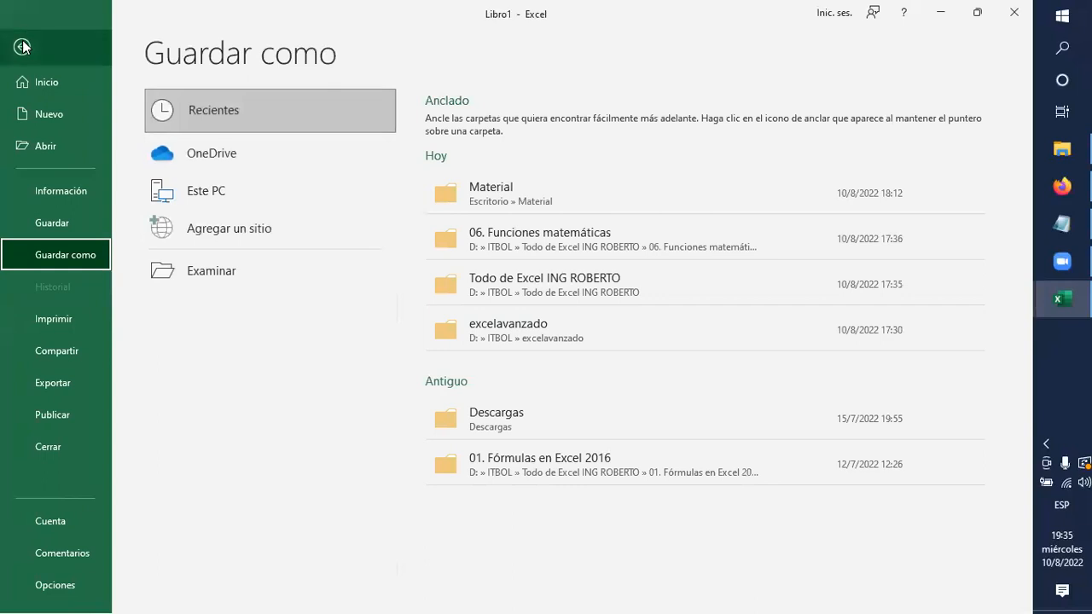
left_click(22, 46)
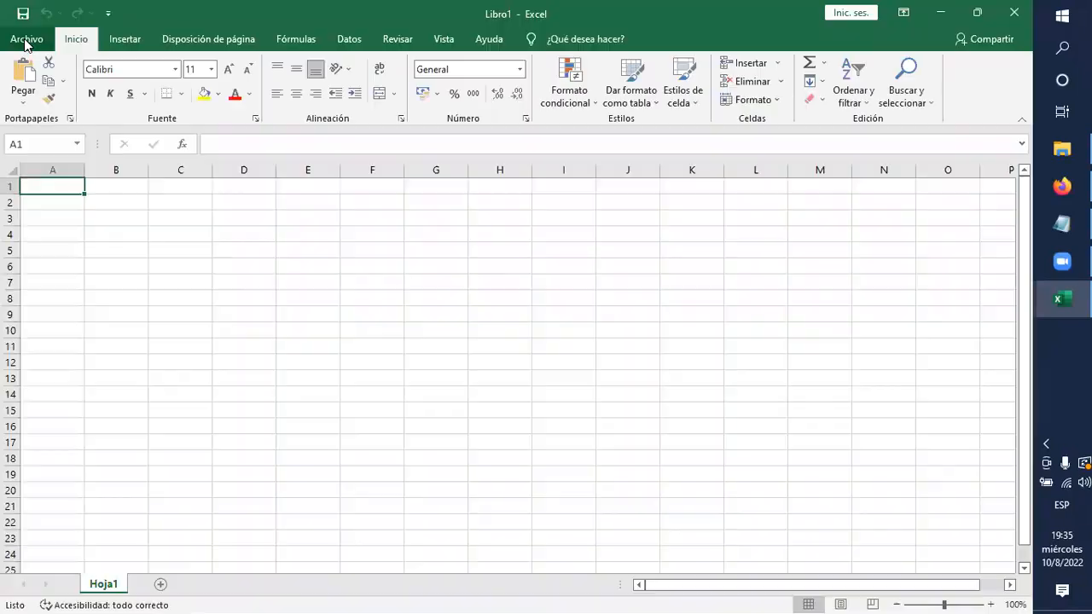
Add Impresión rápida to the Quick Access Toolbar, try it on the blank sheet, and review the remaining toolbar commands.
left_click(108, 13)
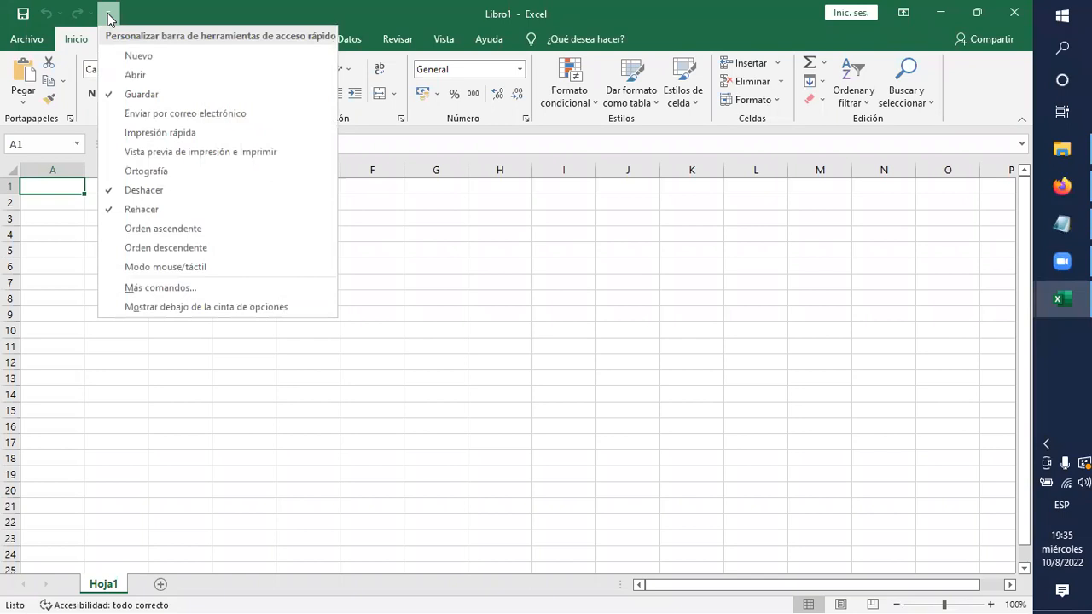
left_click(136, 133)
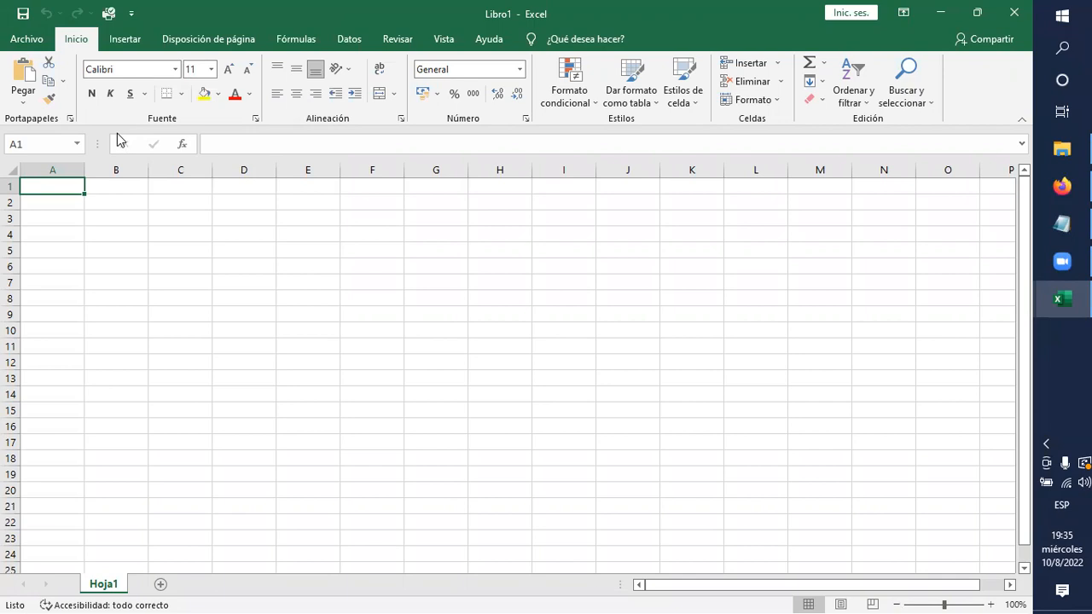
left_click(109, 14)
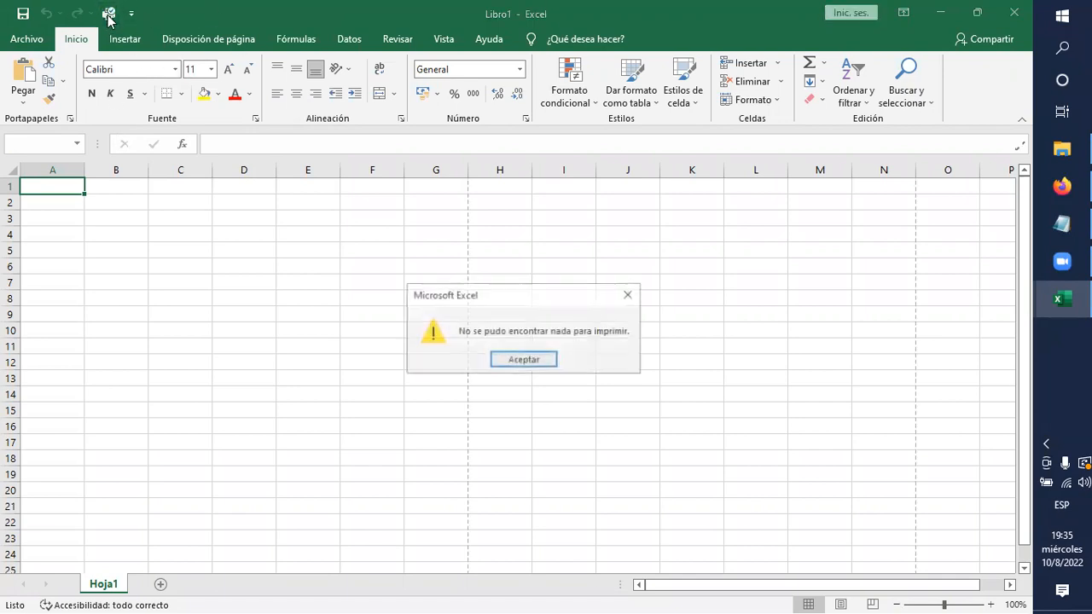
left_click(523, 360)
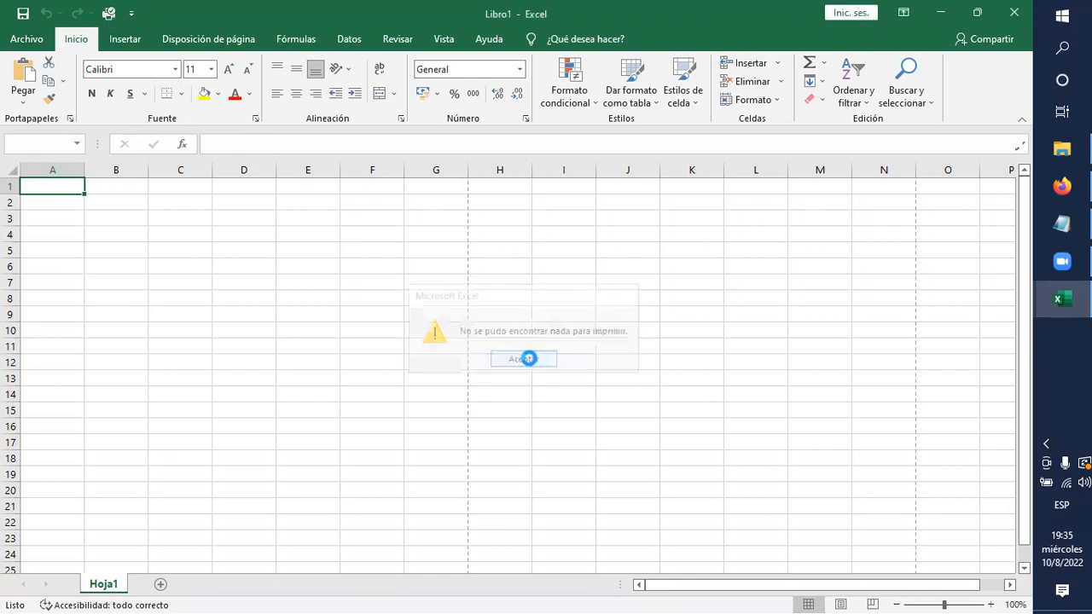
left_click(349, 332)
left_click(131, 16)
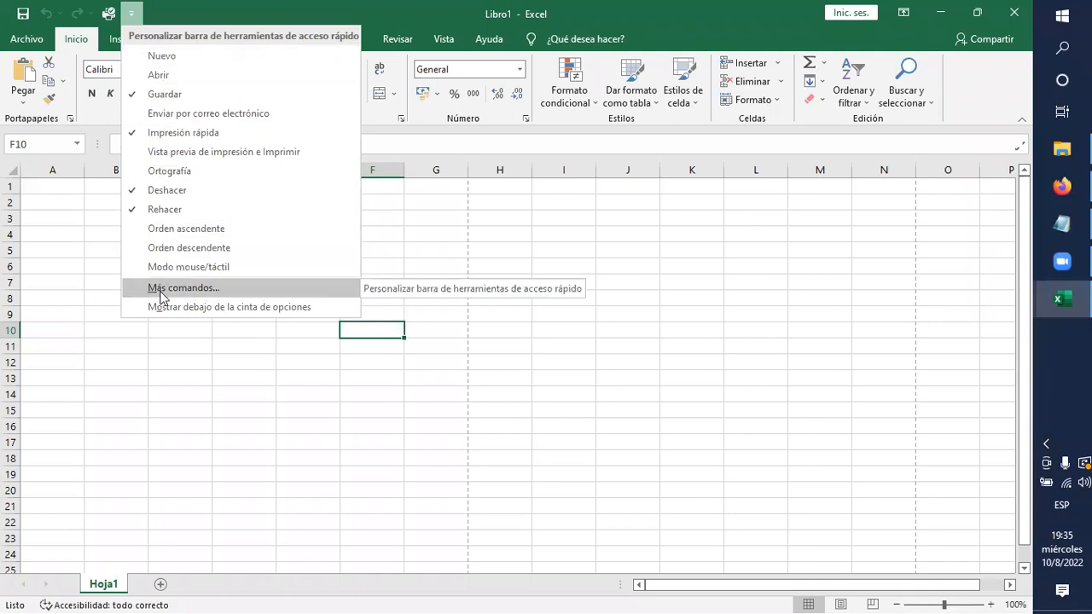
left_click(446, 251)
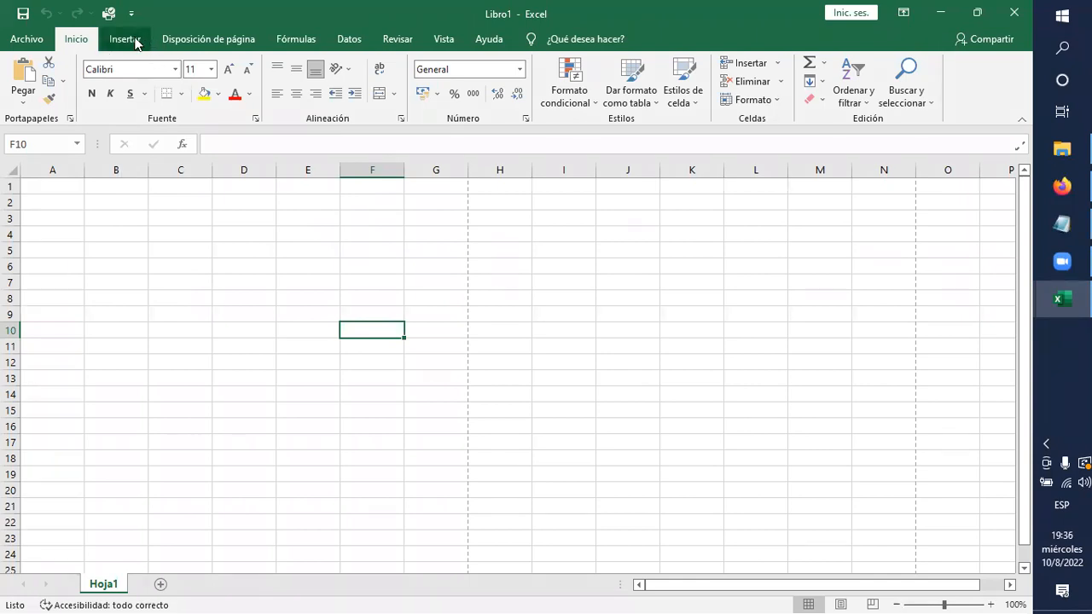
Review the commands for inserting objects and view the available scatter and bubble chart types.
left_click(134, 41)
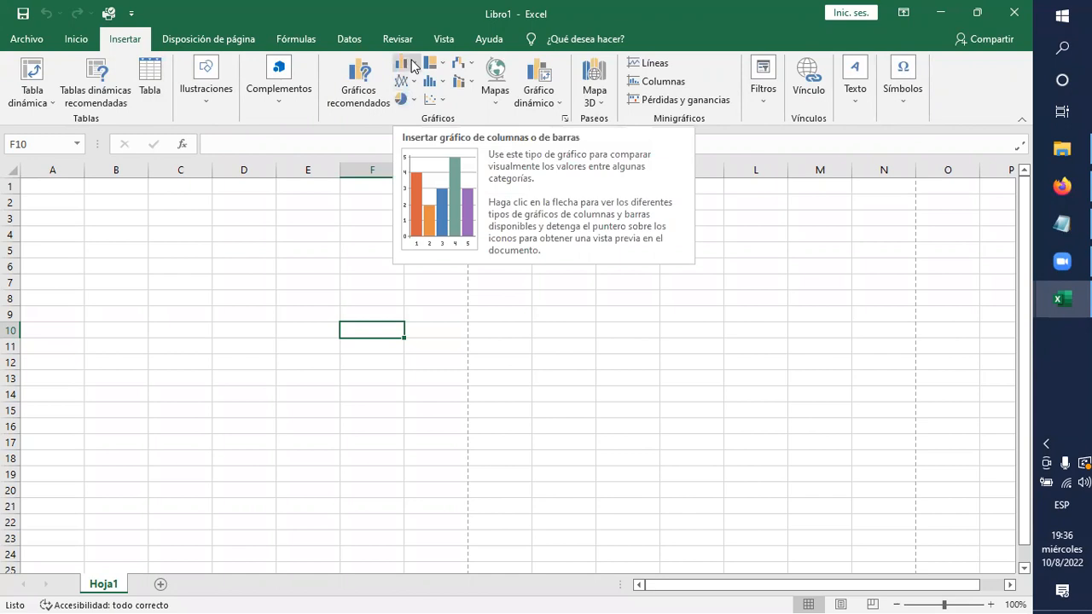
left_click(433, 103)
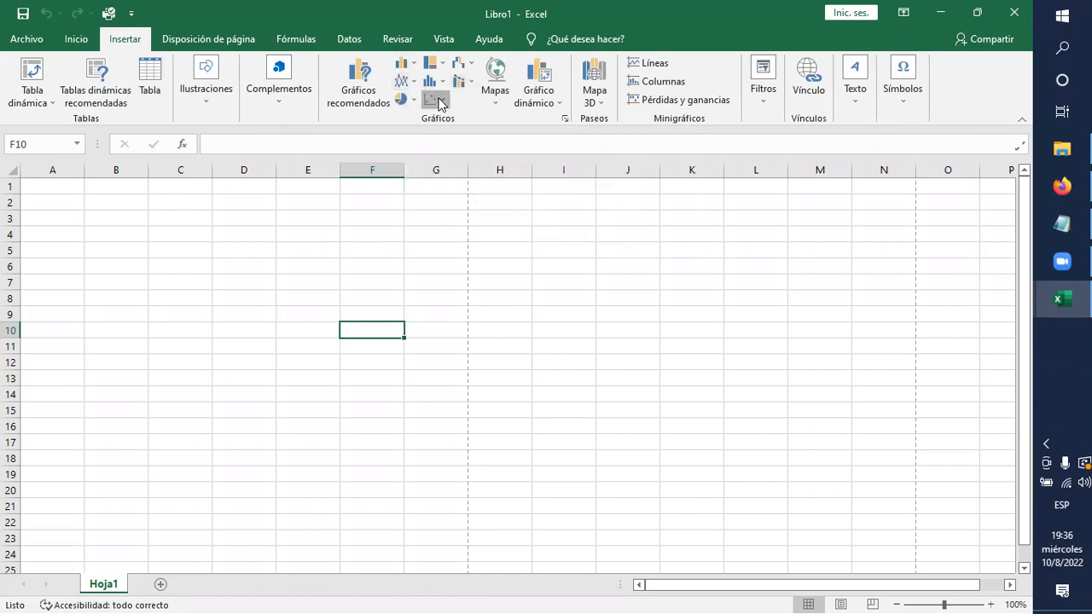
left_click(570, 454)
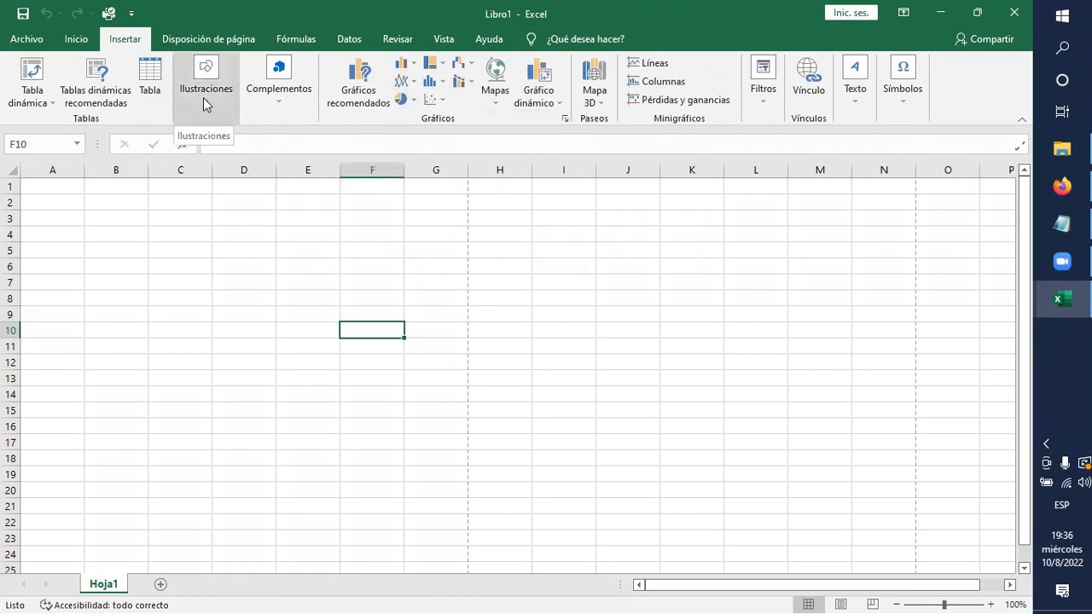
left_click(689, 315)
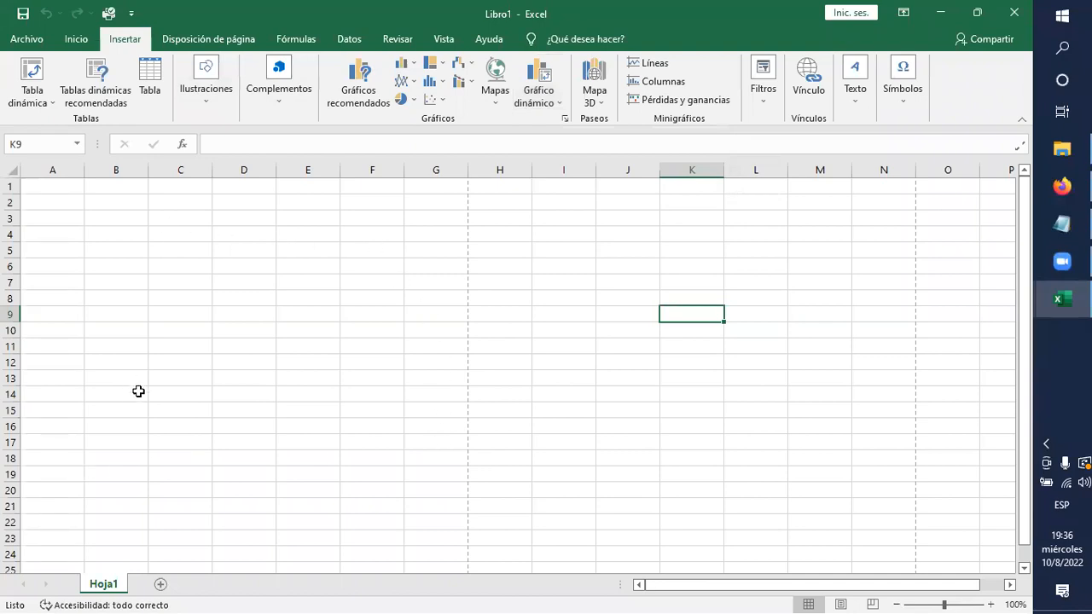
left_click(195, 294)
left_click(248, 297)
left_click(320, 297)
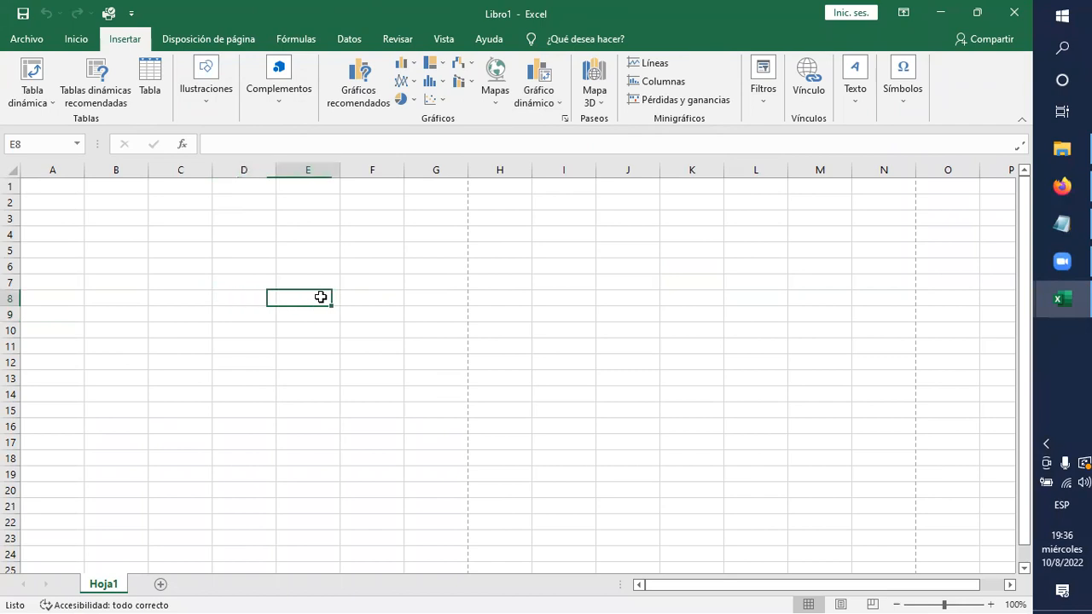
left_click(365, 297)
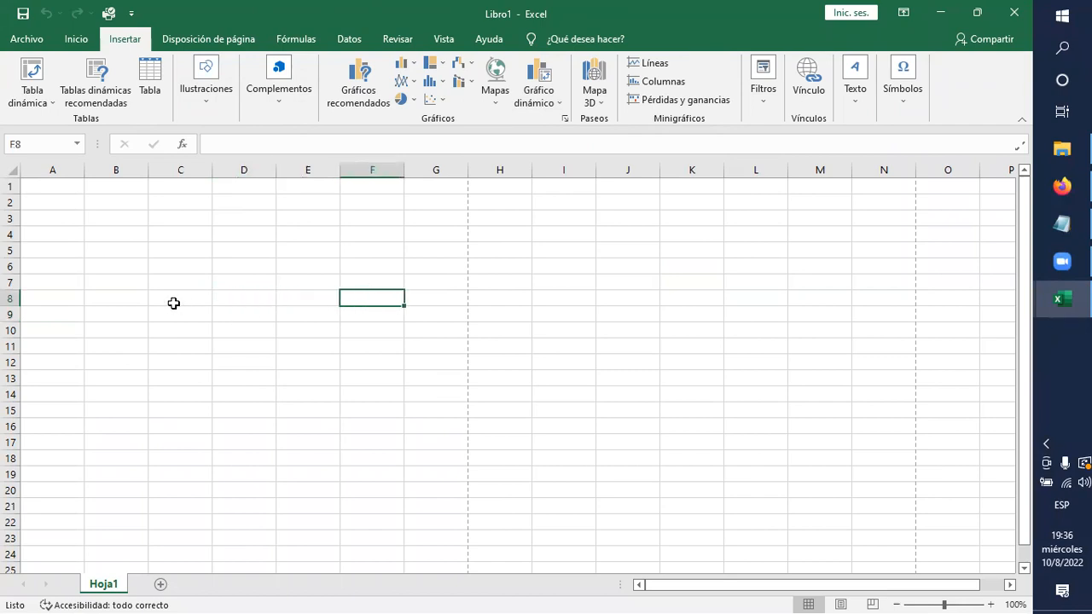
left_click(114, 265)
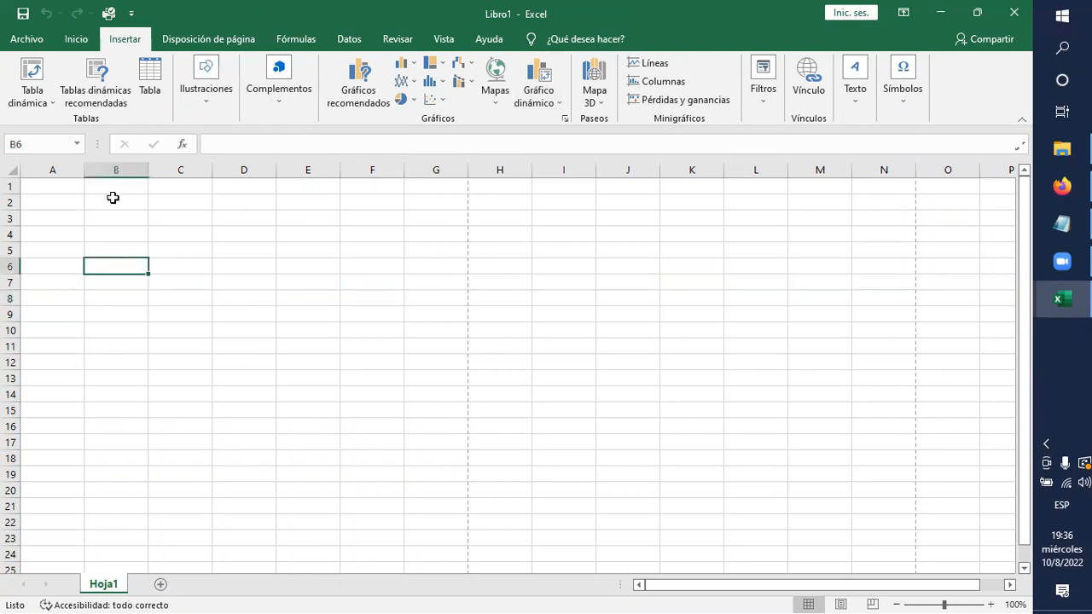
left_click(103, 312)
left_click(161, 313)
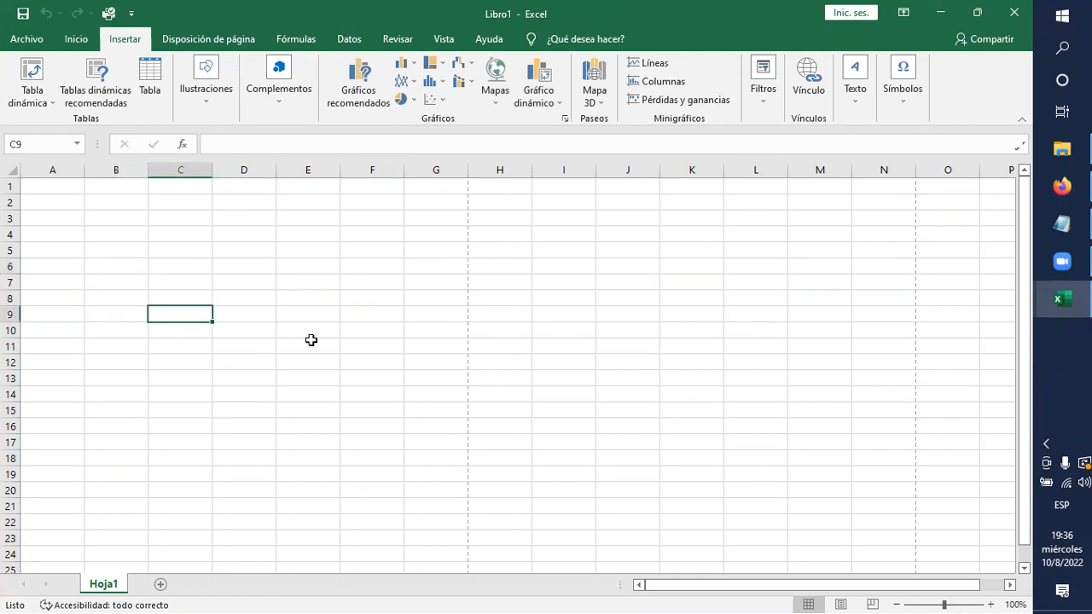
left_click(274, 376)
left_click(219, 362)
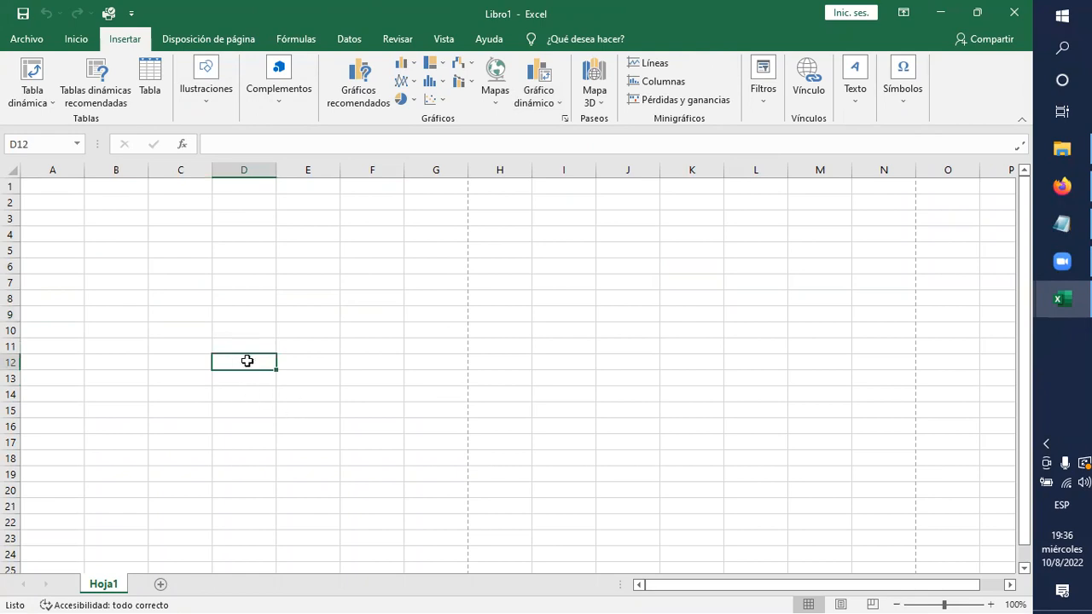
left_click(391, 380)
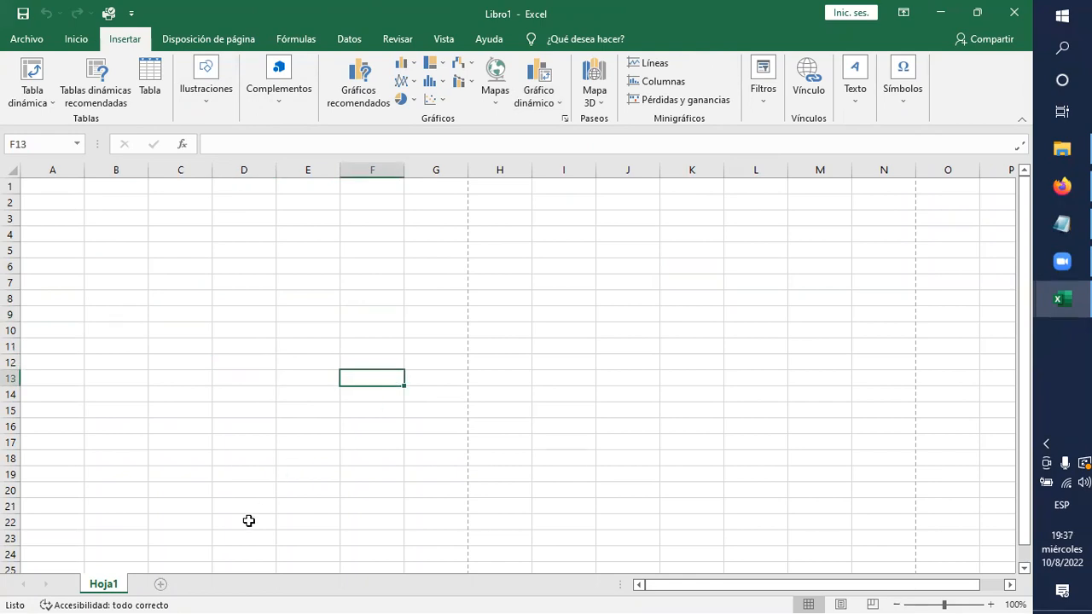
left_click(214, 413)
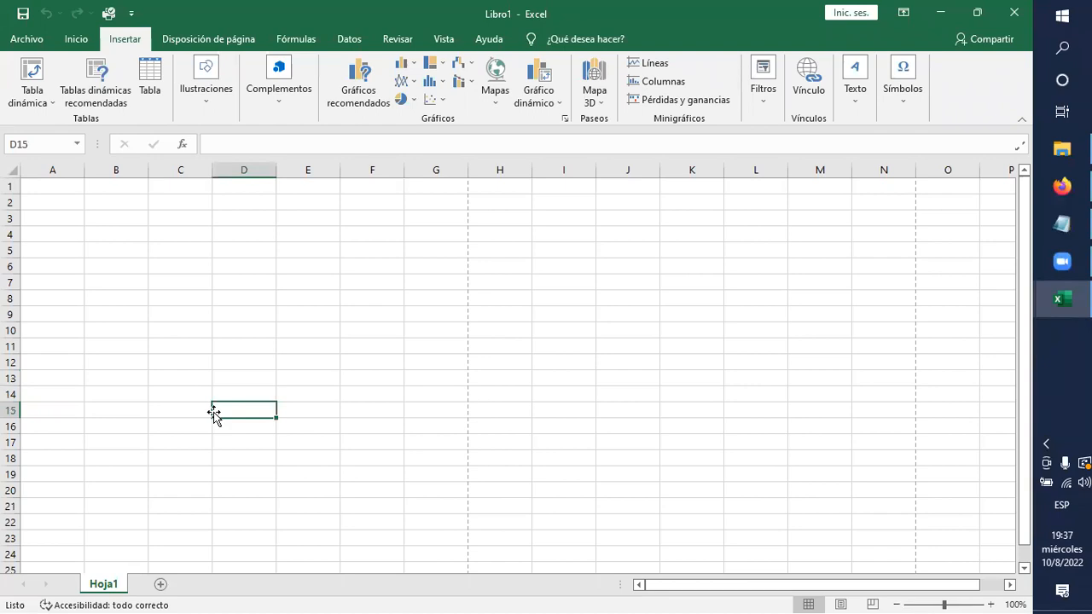
left_click(248, 381)
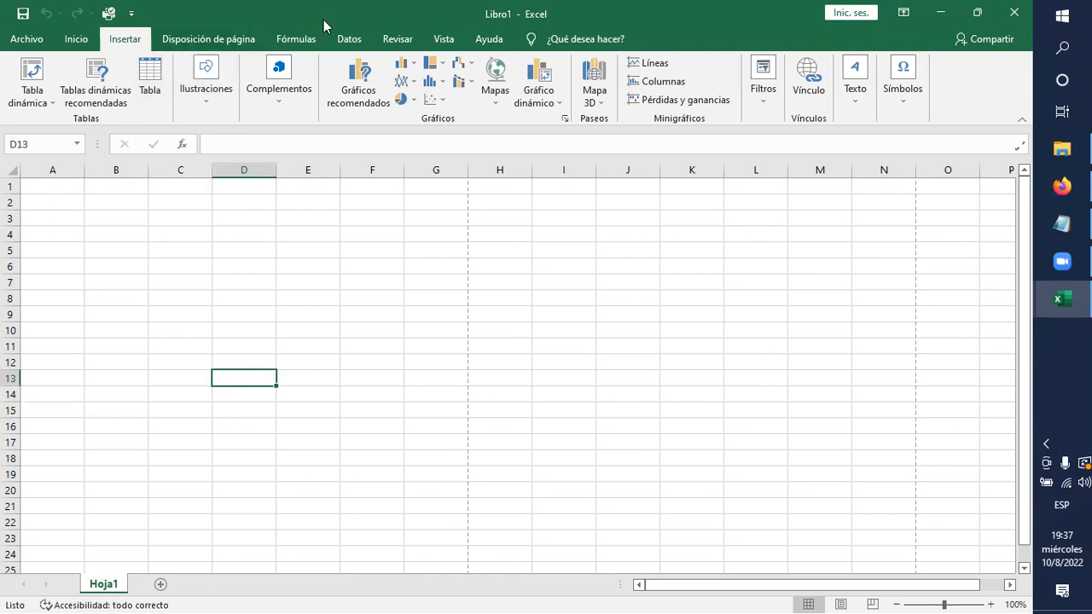
Review the function library, viewing the Autosuma functions and the Lógicas functions without inserting any.
left_click(309, 43)
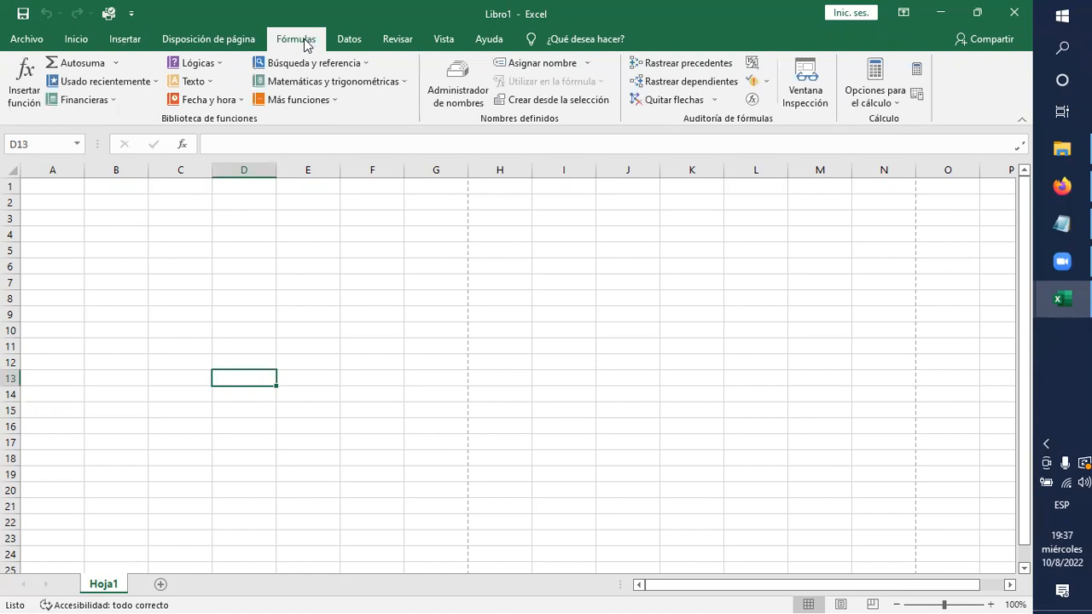
left_click(116, 65)
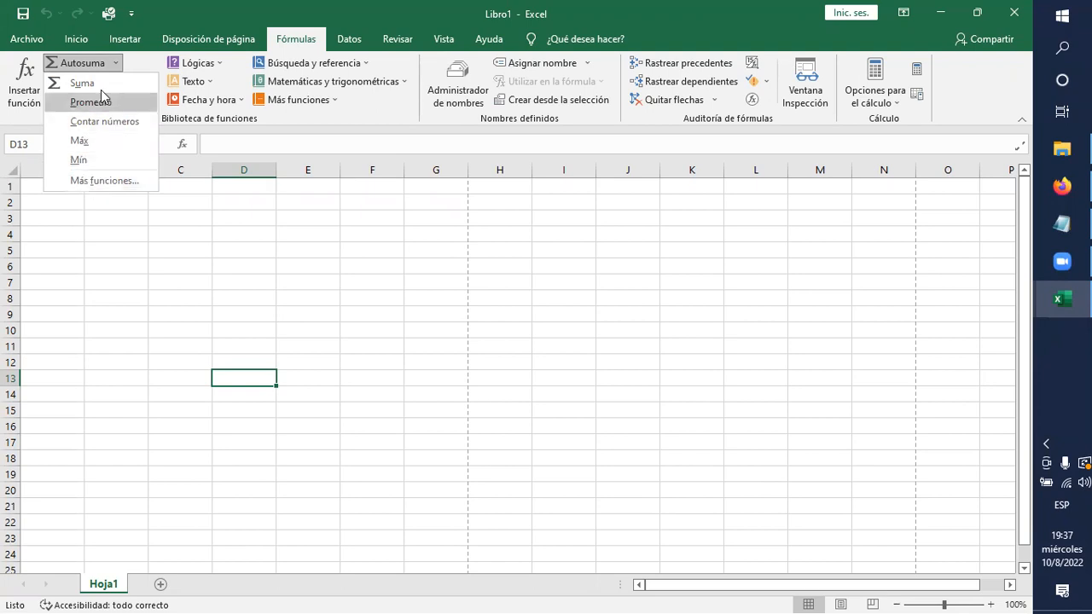
left_click(298, 268)
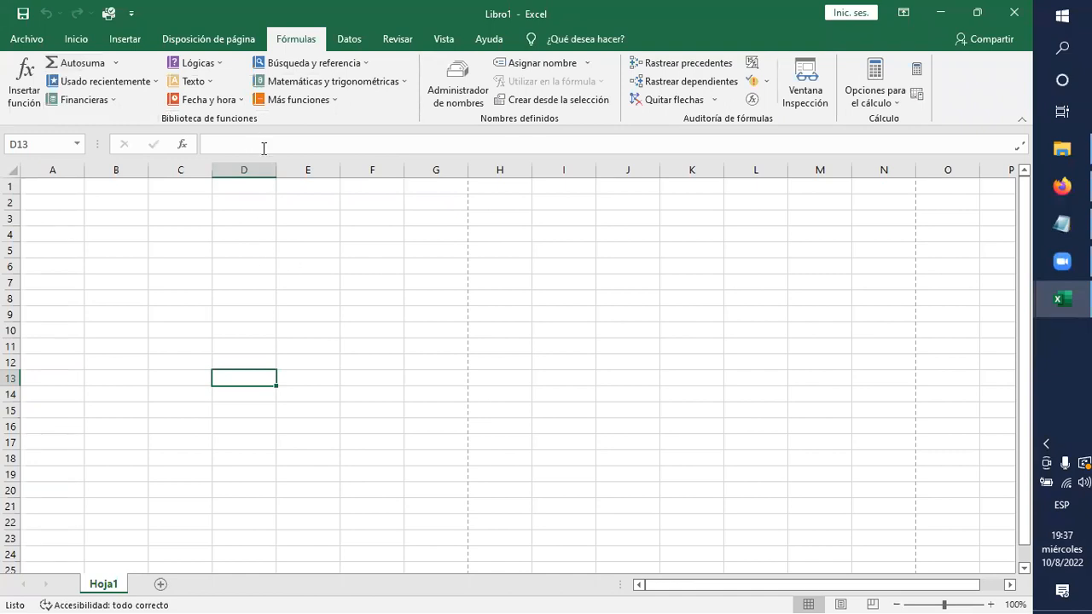
left_click(221, 67)
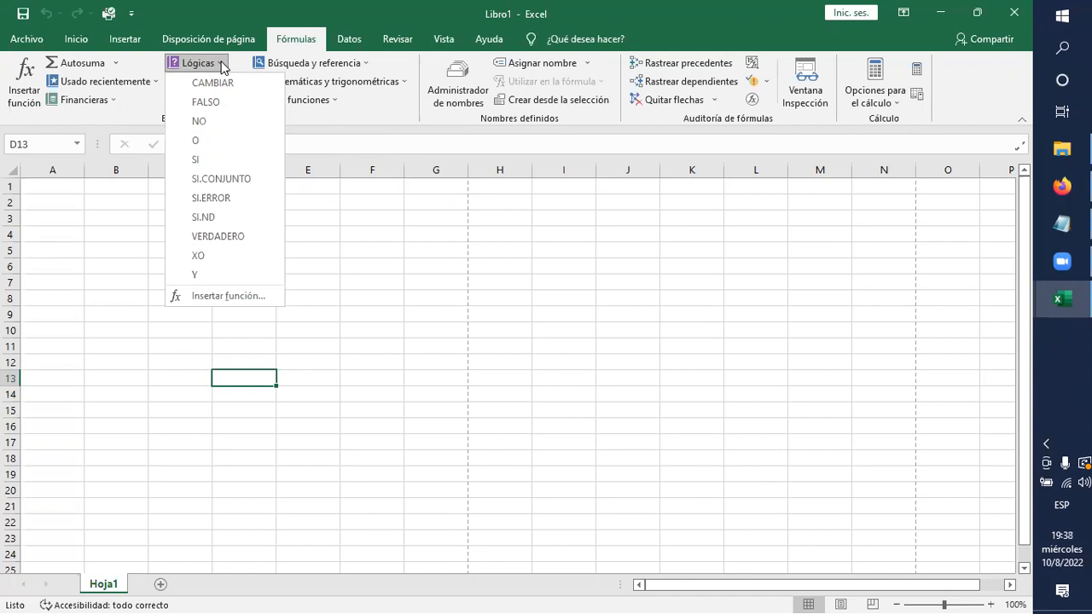
left_click(172, 363)
left_click(171, 363)
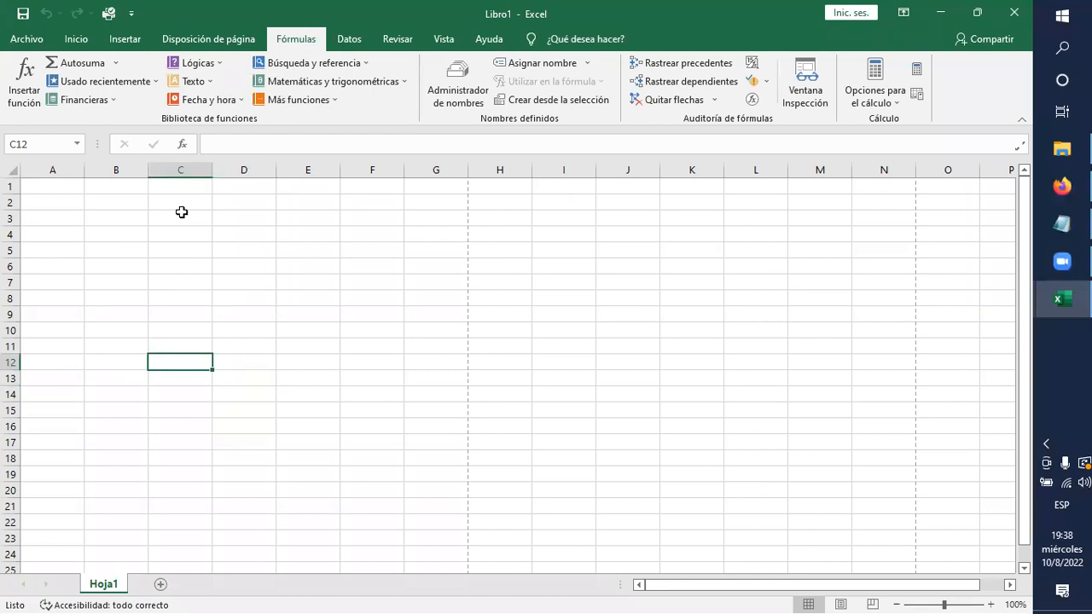
Review the Texto functions and the Matemáticas y trigonométricas functions in the function library without inserting any.
left_click(217, 81)
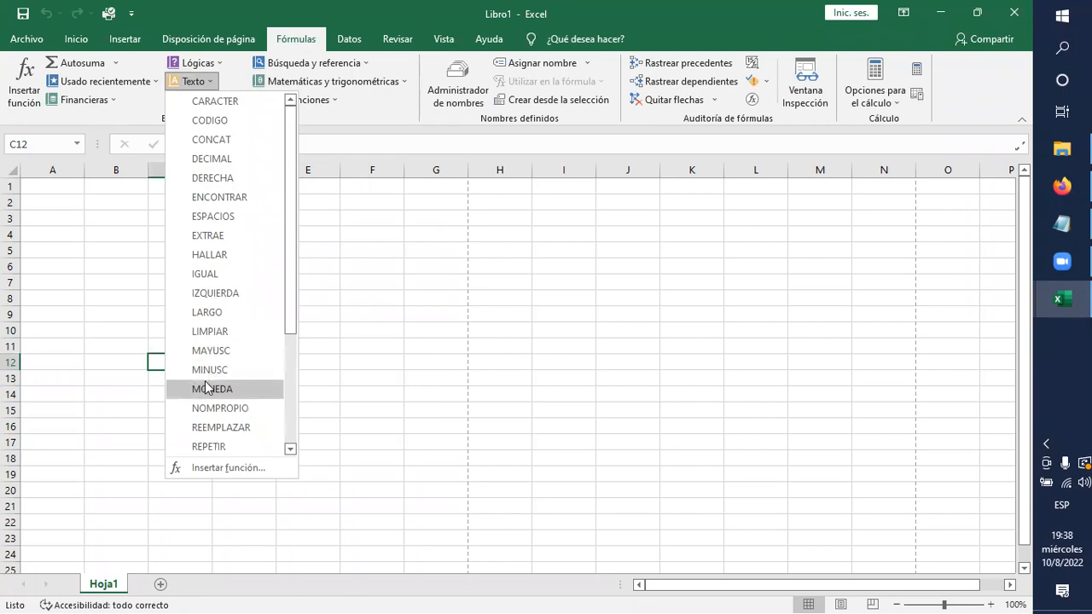
left_click(154, 369)
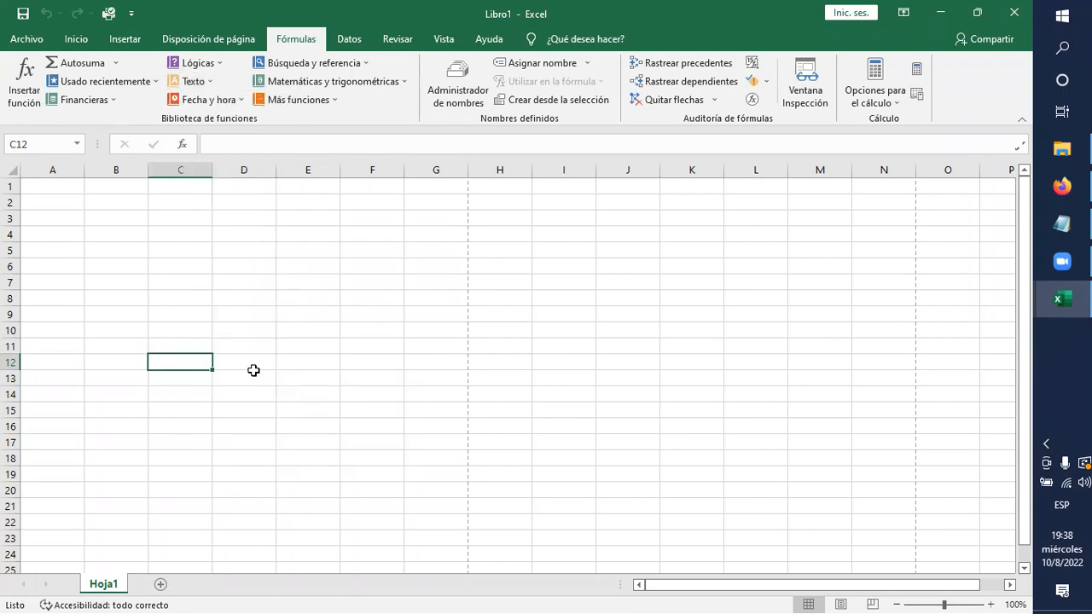
left_click(208, 82)
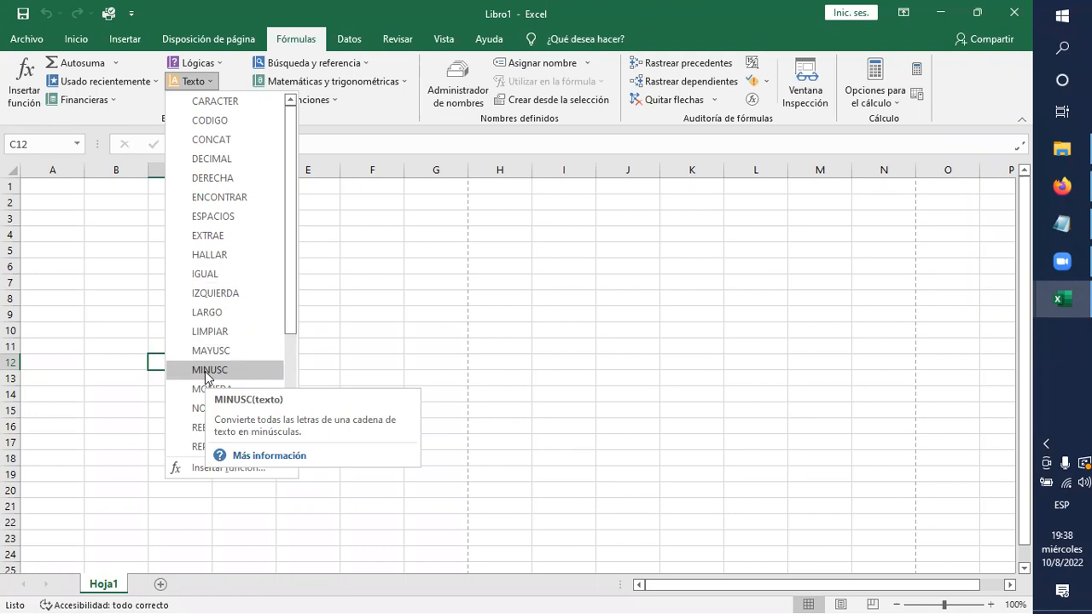
left_click(351, 45)
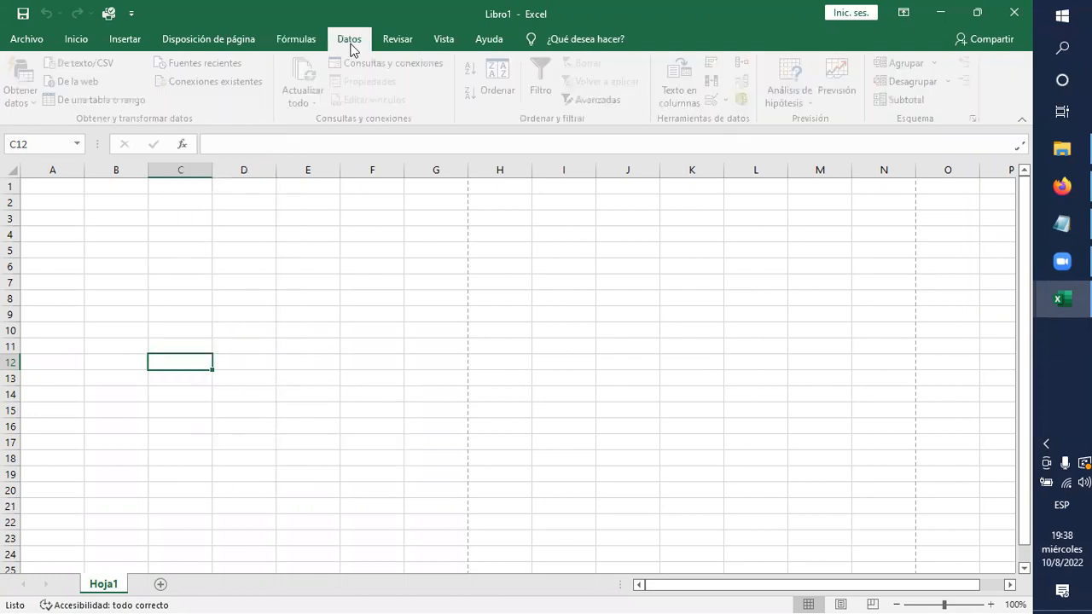
left_click(290, 39)
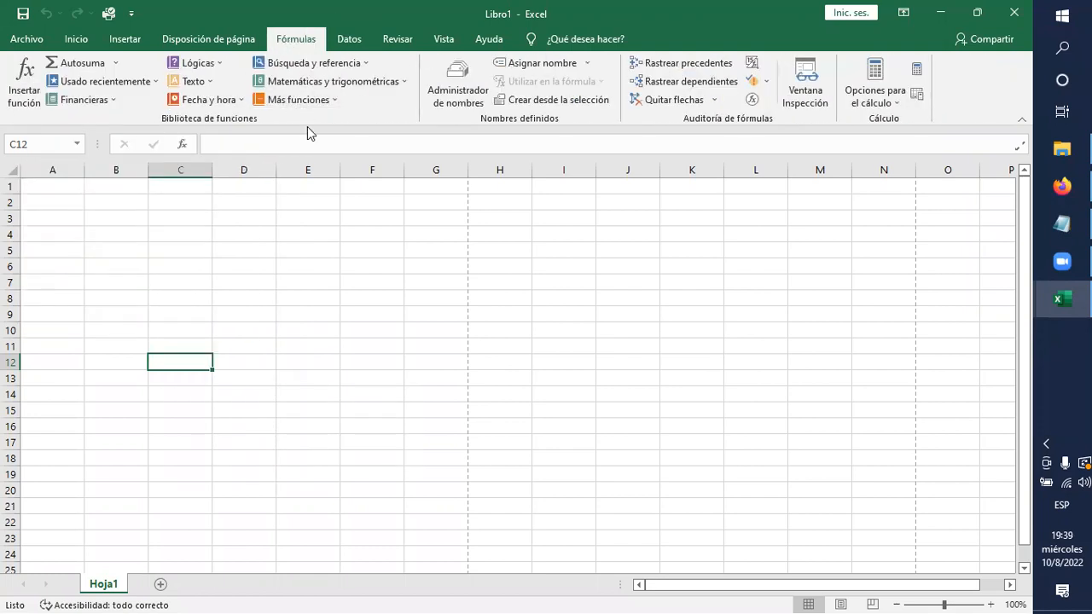
left_click(403, 81)
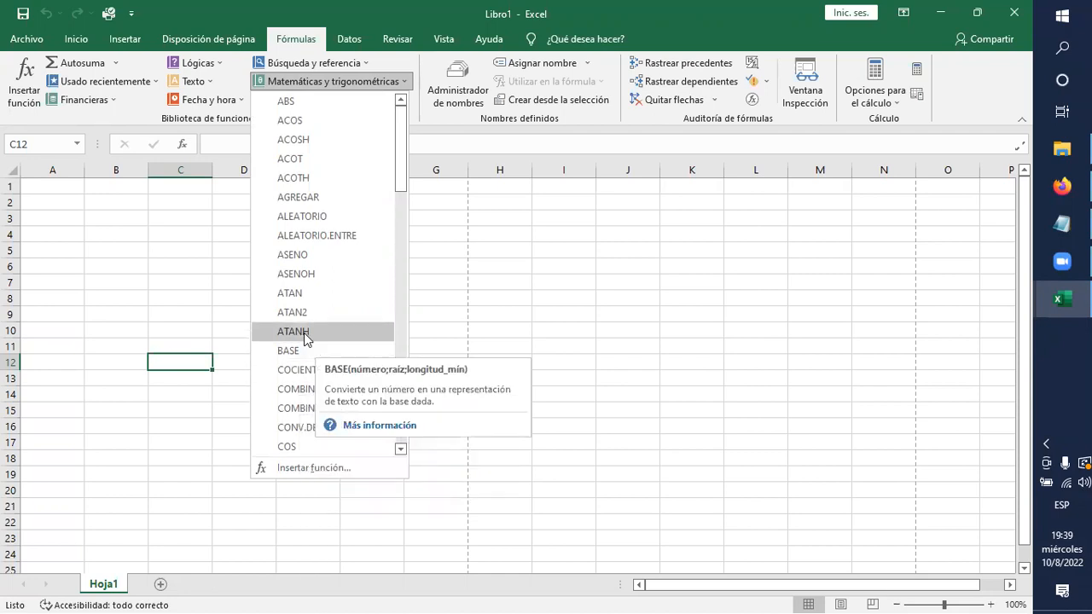
left_click(483, 316)
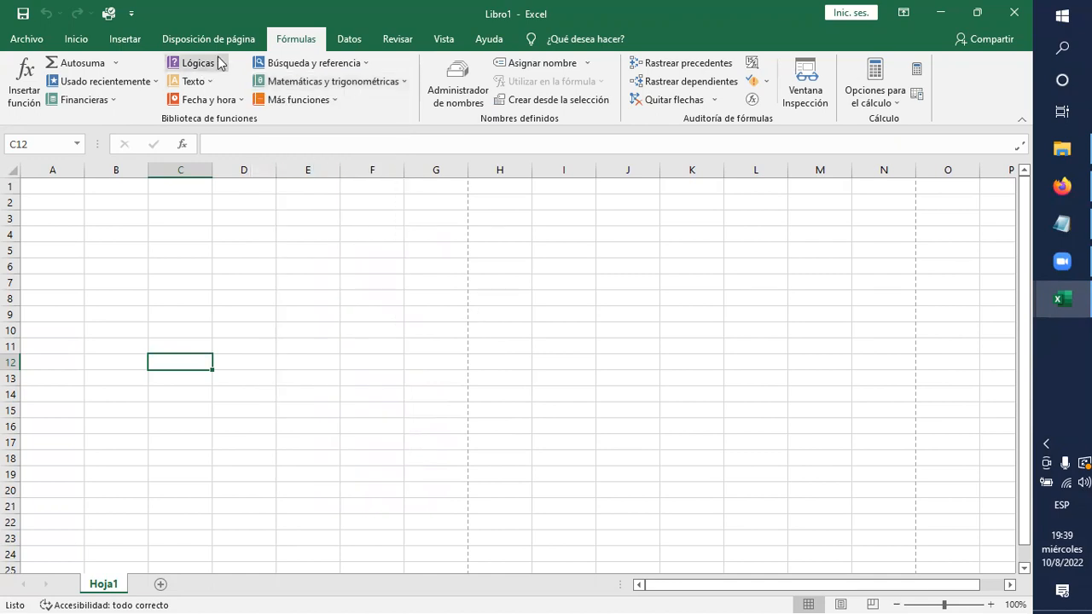
left_click(229, 342)
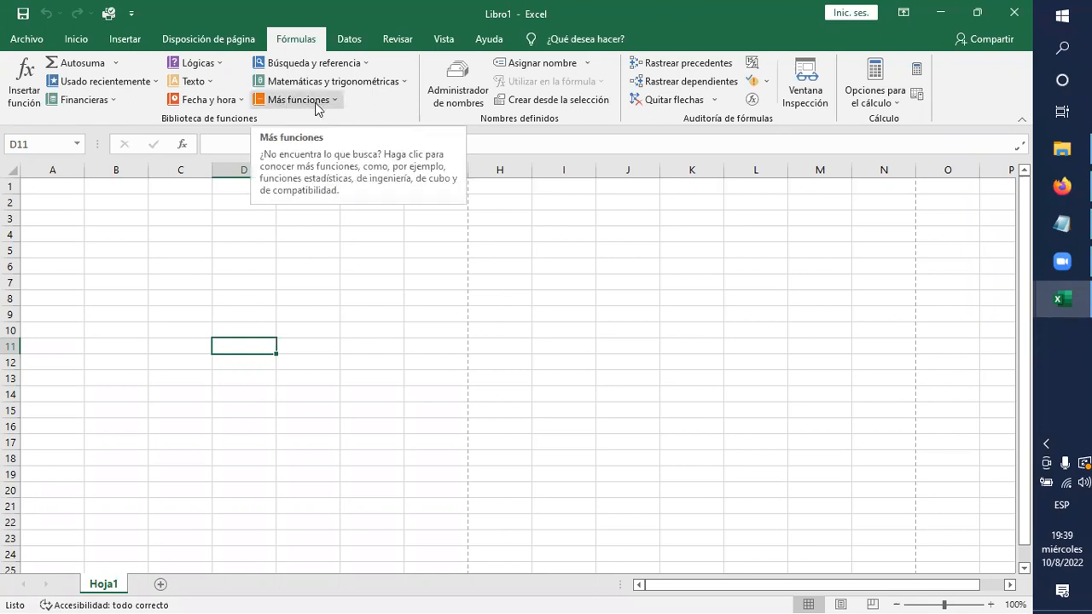
Review the additional function categories and look through the Estadísticas functions.
left_click(337, 102)
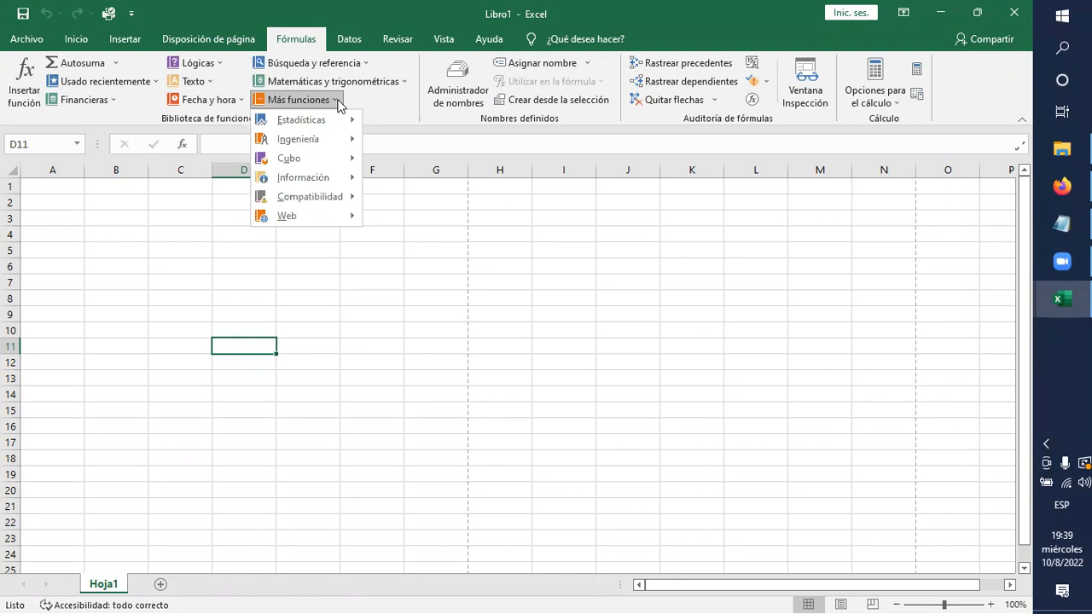
mouse_move(343, 120)
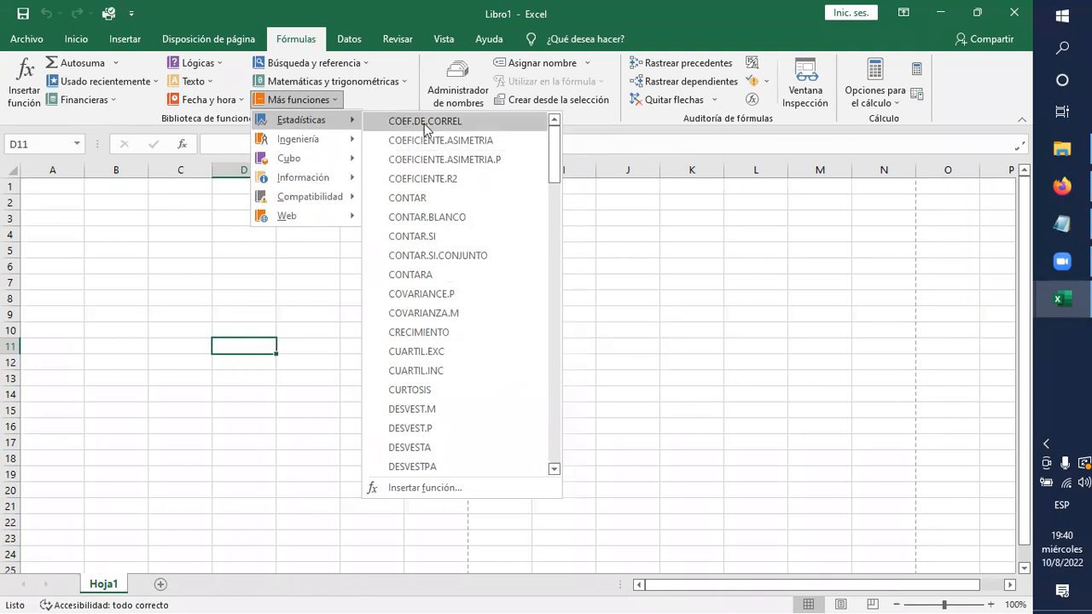
scroll(532, 277, "down", 3)
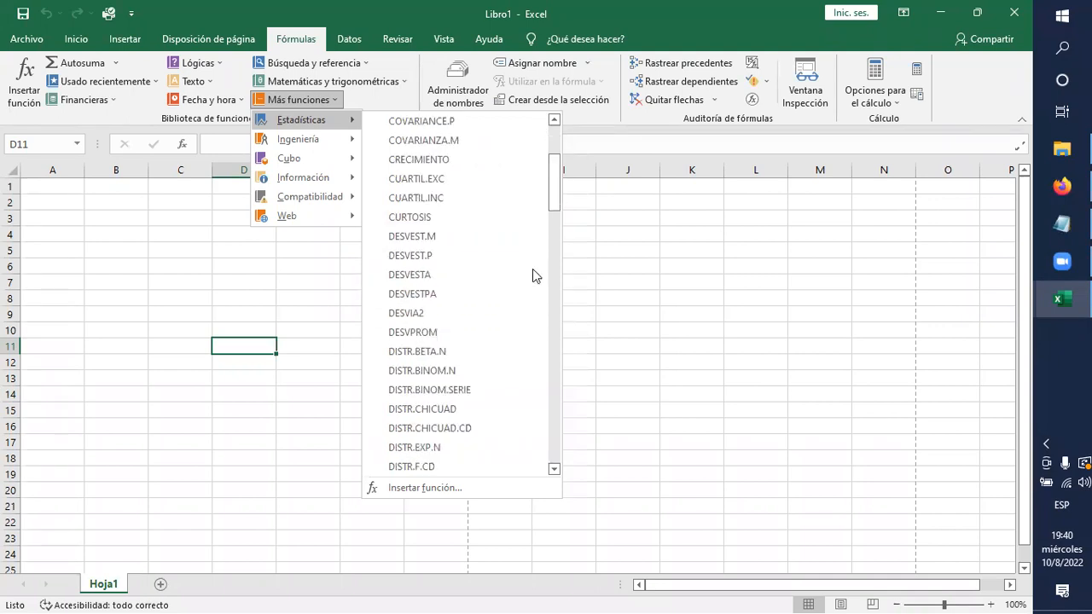
scroll(532, 271, "down", 10)
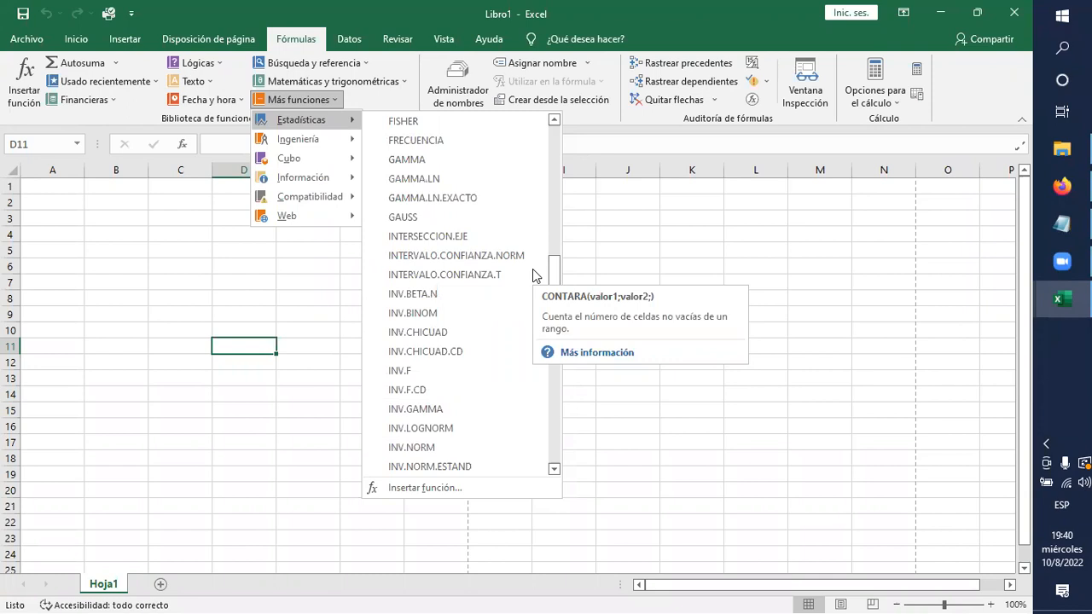
Look through the full list of Ingeniería functions and view the Cubo functions without inserting any.
mouse_move(339, 146)
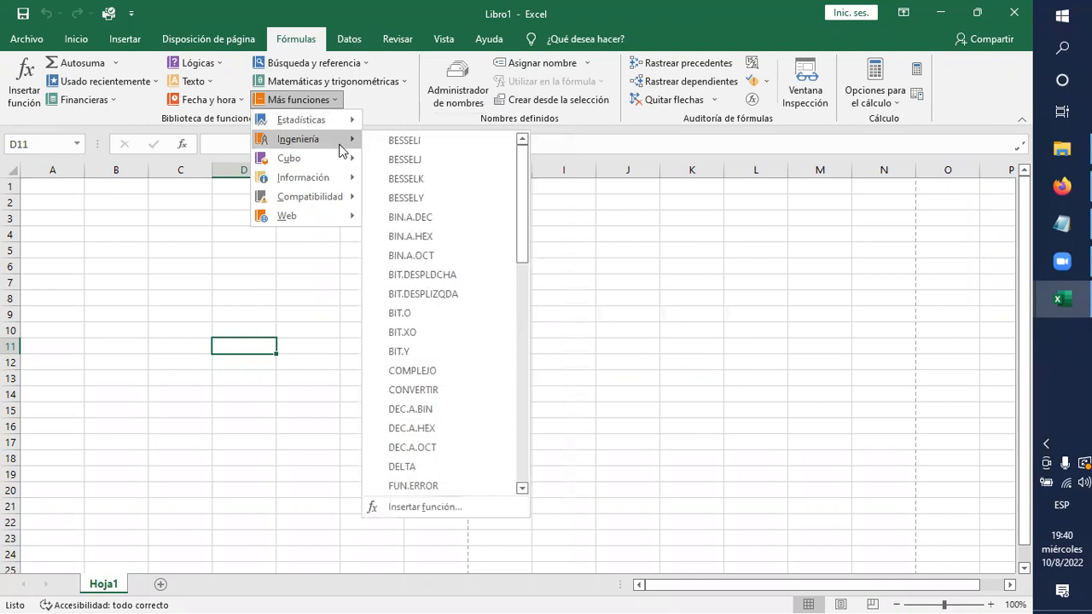
scroll(521, 291, "down", 3)
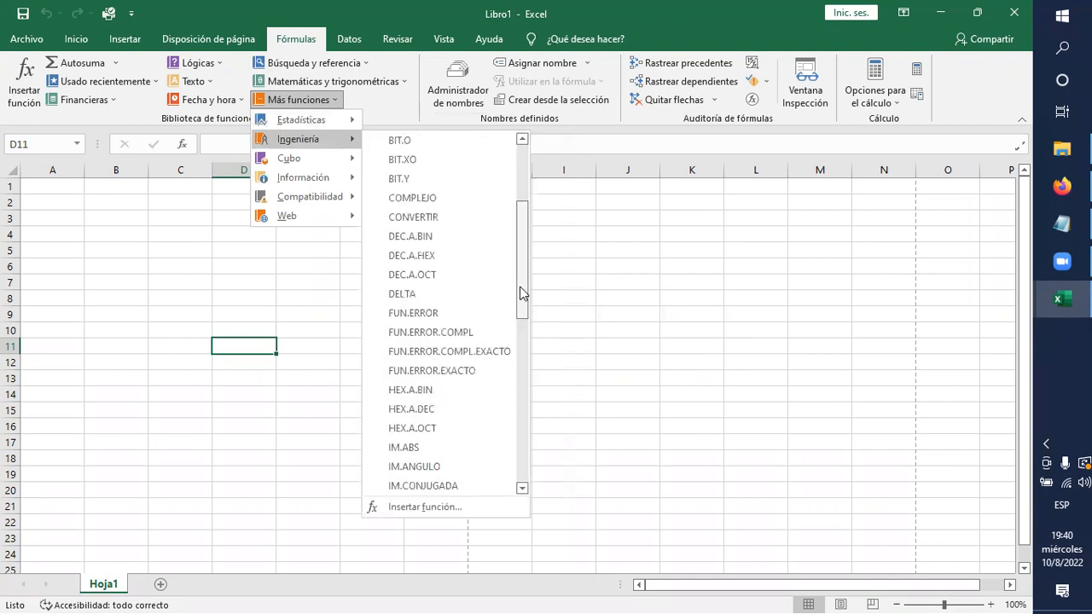
scroll(523, 292, "down", 1)
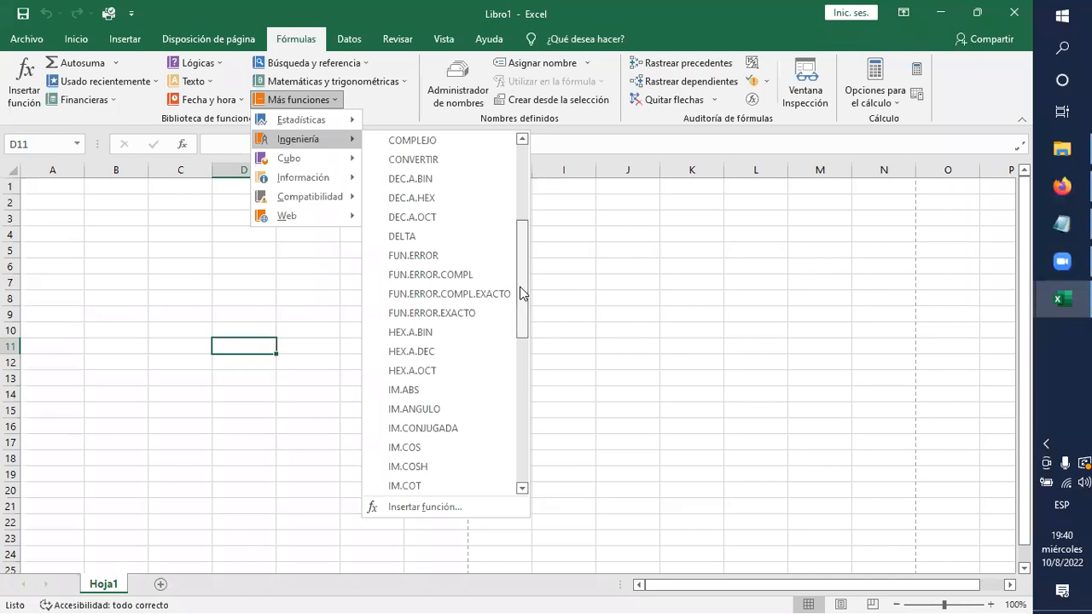
scroll(458, 380, "down", 2)
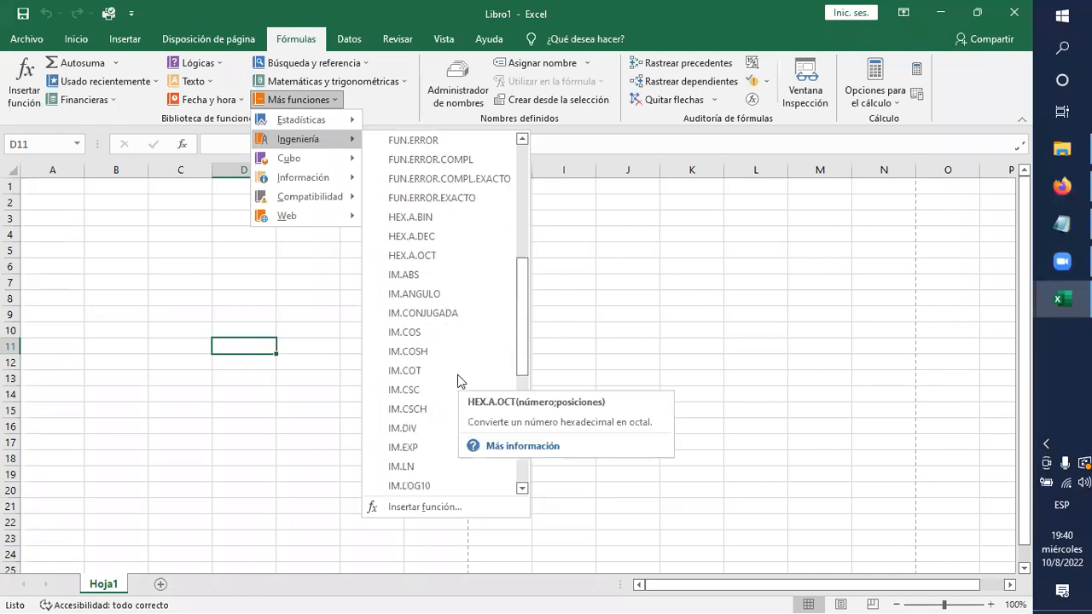
scroll(457, 374, "down", 6)
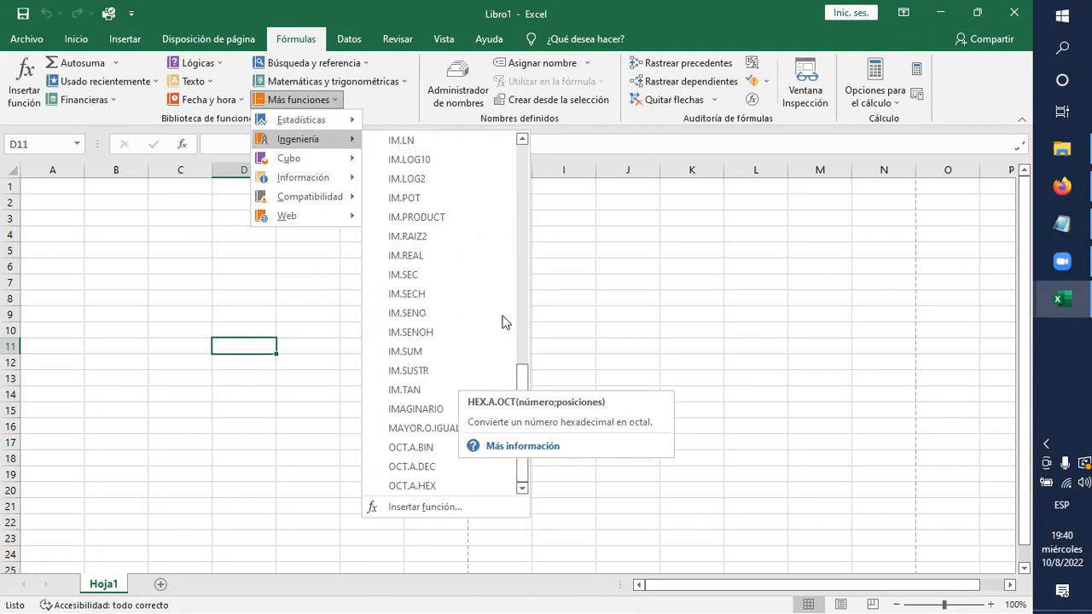
scroll(478, 263, "up", 8)
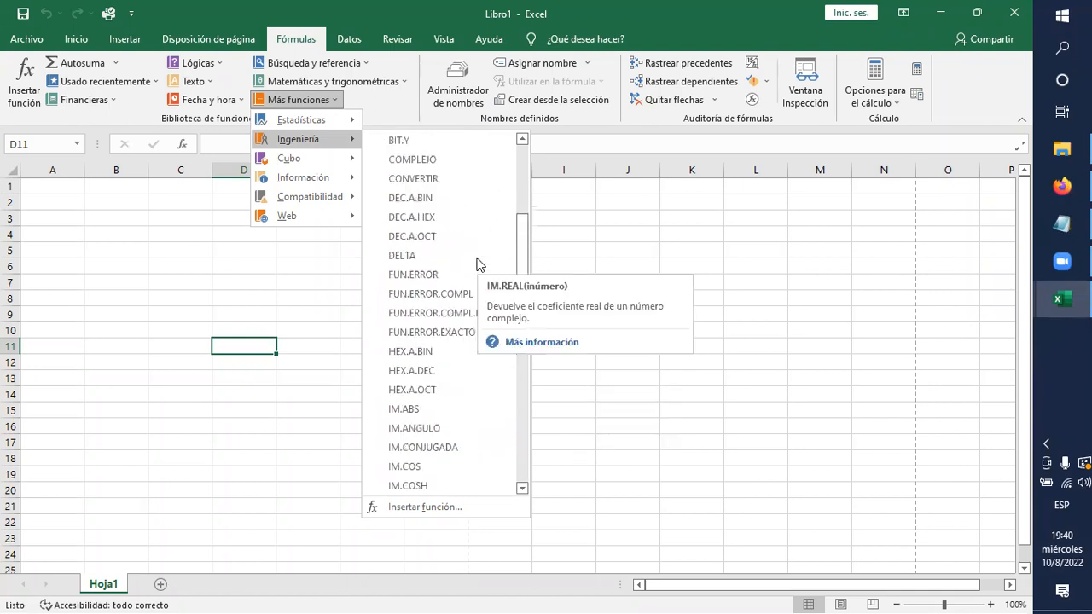
scroll(477, 263, "up", 4)
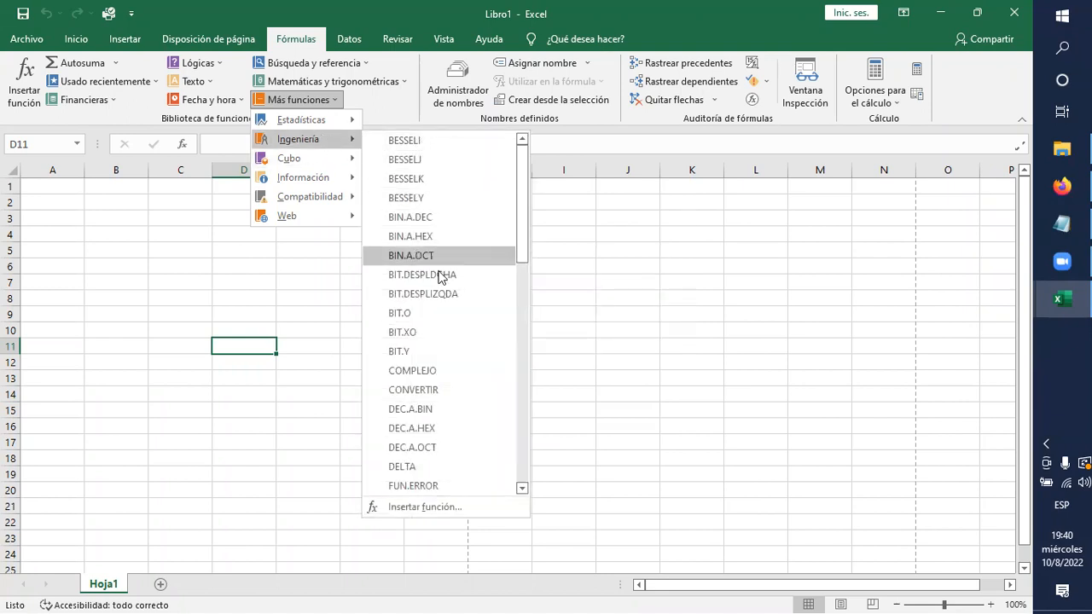
scroll(452, 324, "down", 3)
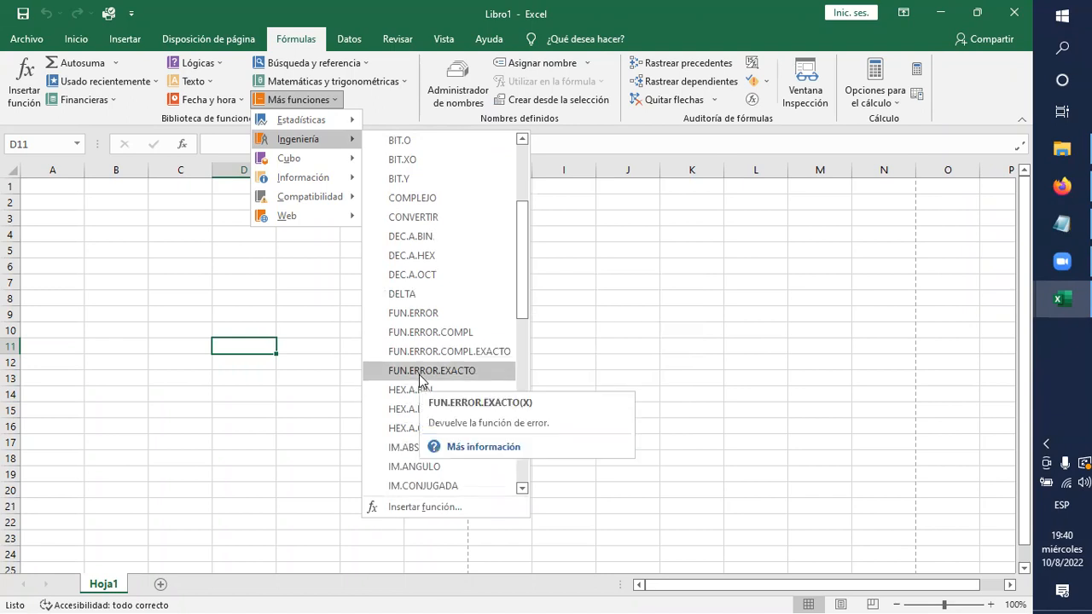
scroll(431, 384, "down", 6)
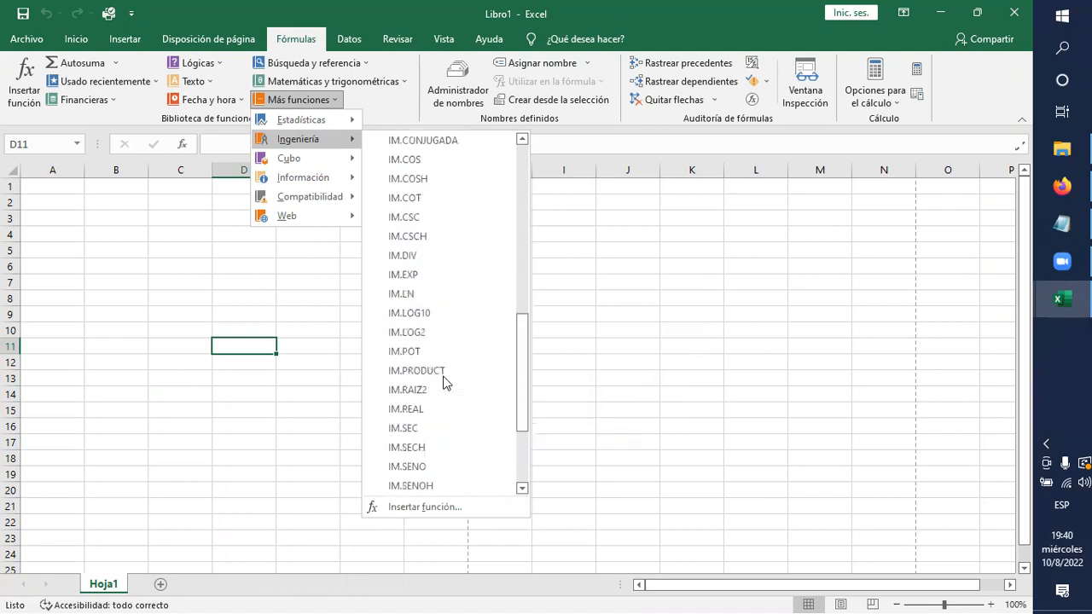
scroll(422, 426, "down", 1)
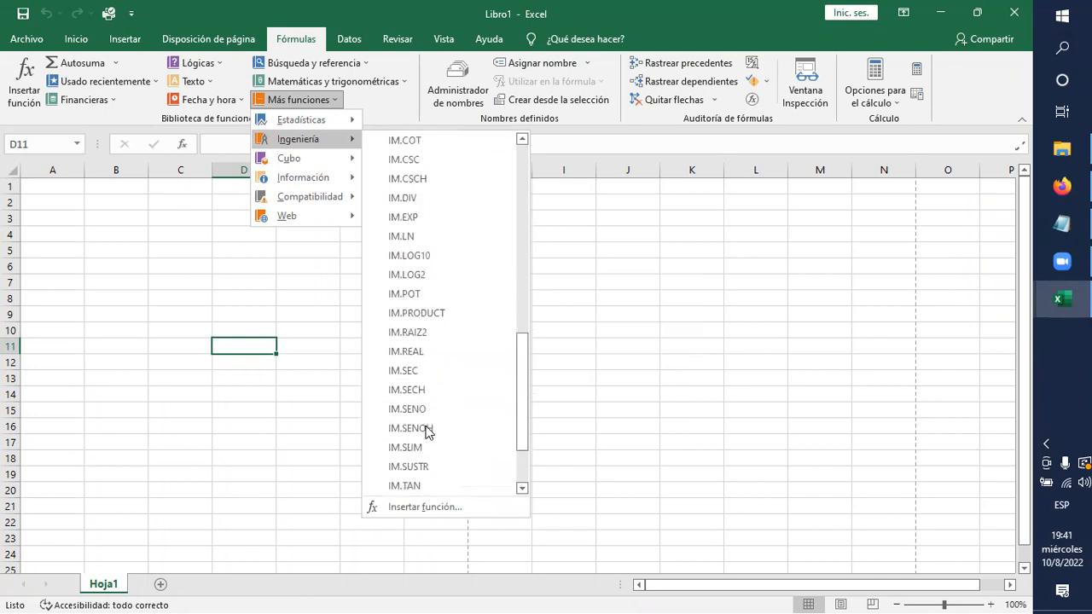
scroll(435, 426, "down", 2)
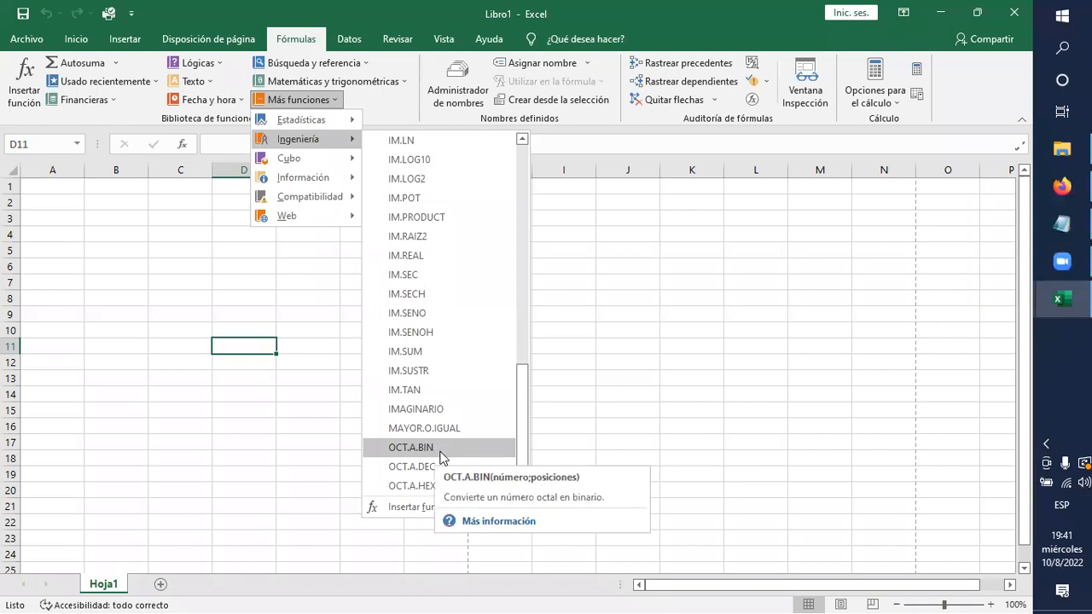
scroll(410, 350, "up", 2)
mouse_move(300, 165)
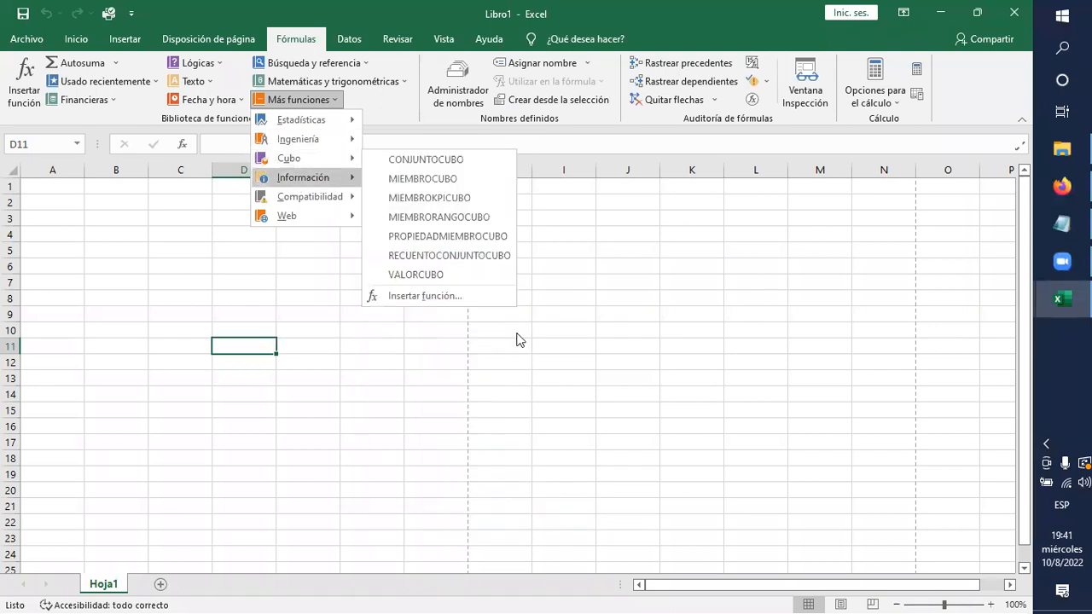
left_click(581, 418)
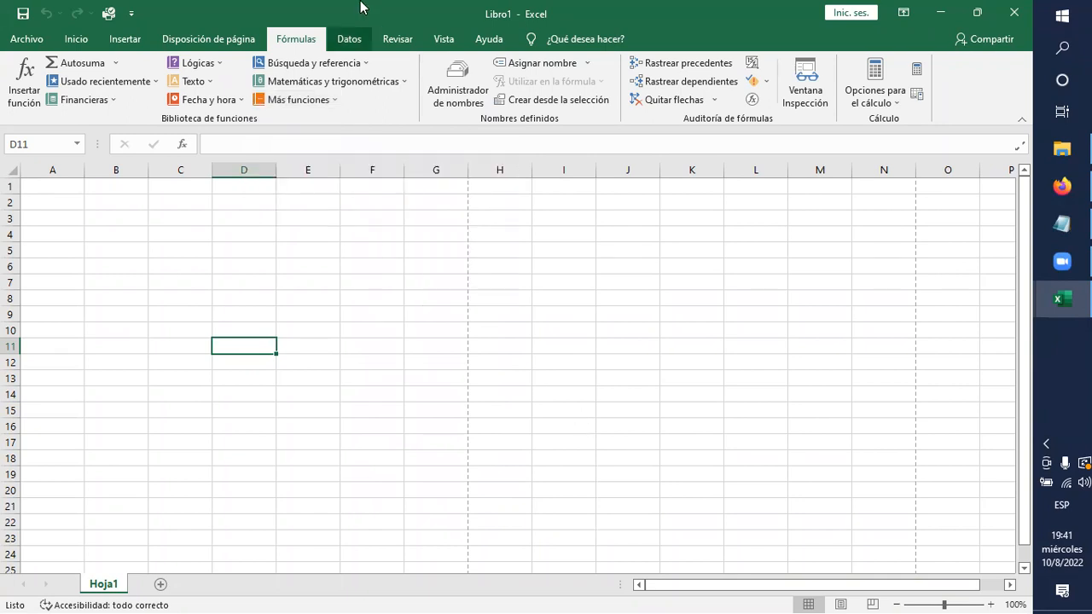
Review the Datos commands and the Revisar commands, including the Ortografía description.
left_click(347, 40)
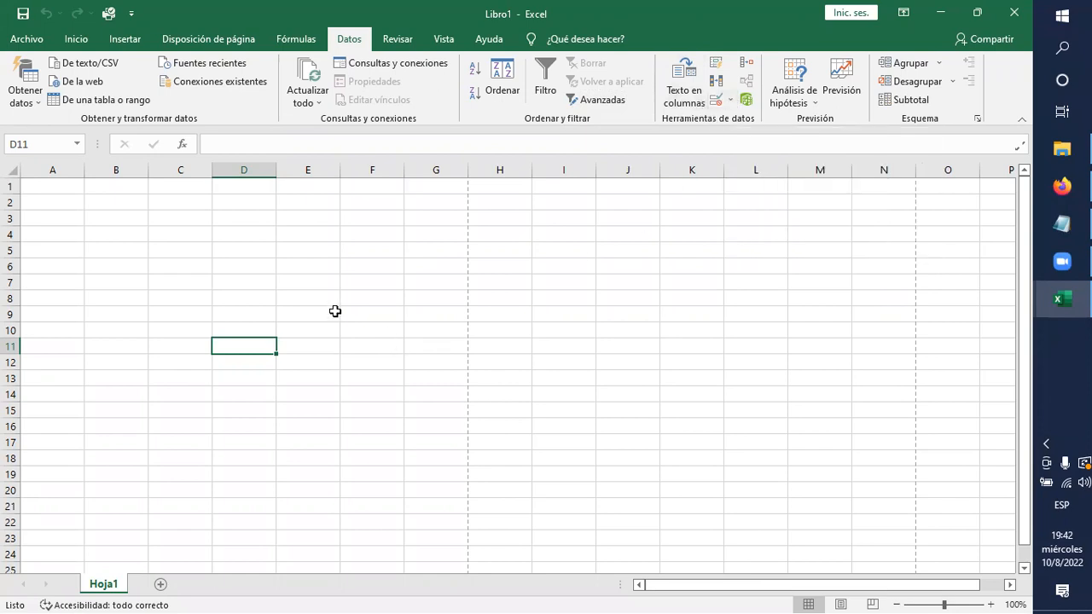
left_click(390, 42)
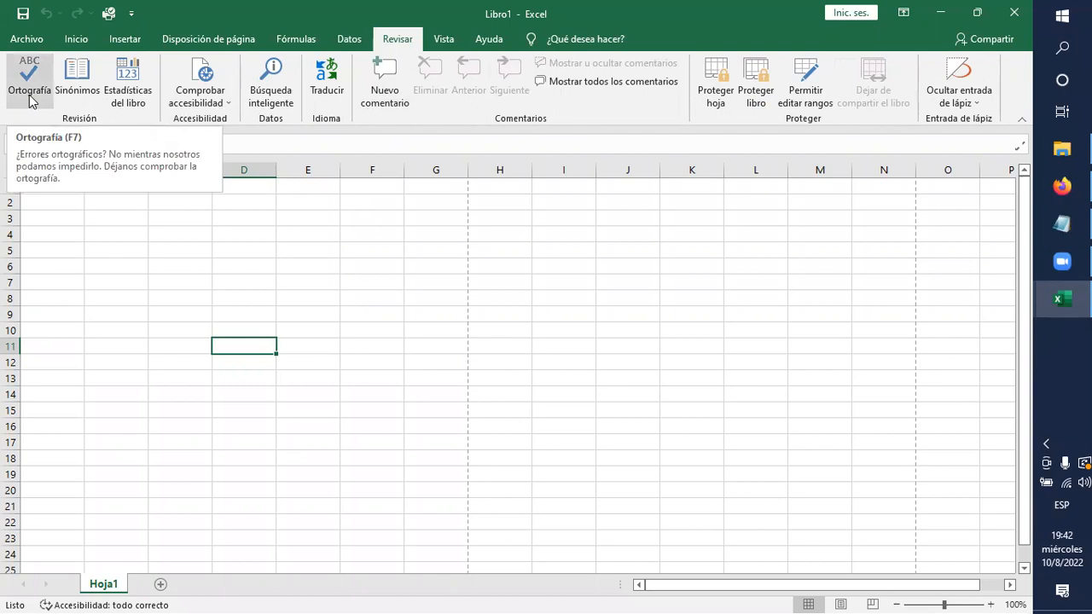
left_click(337, 297)
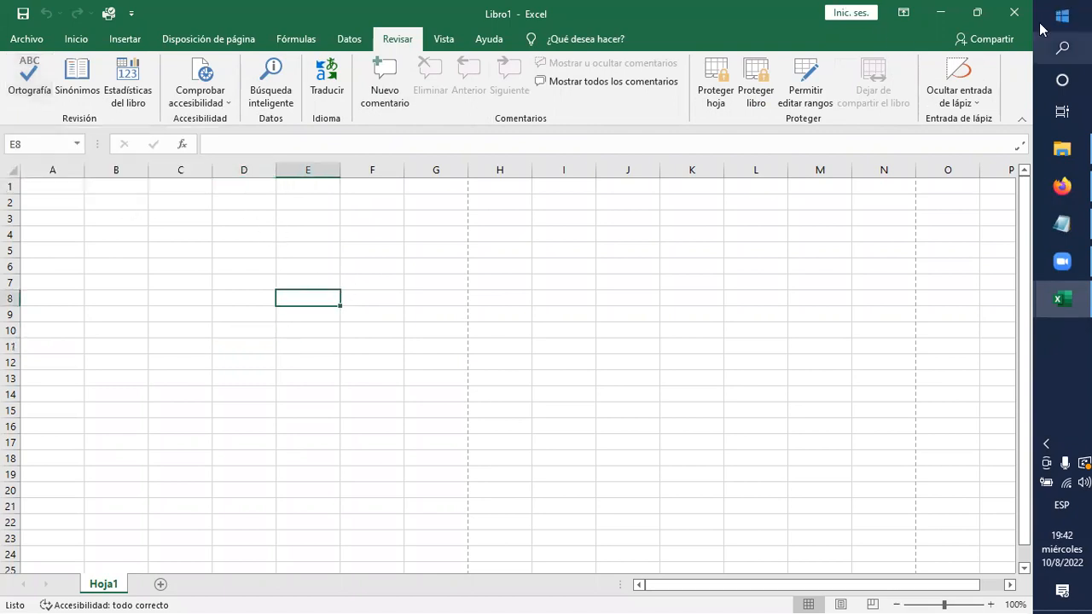
Close the blank workbook and open the workbook excel from the Material folder on the desktop.
left_click(1013, 13)
left_click(1012, 14)
double_click(121, 224)
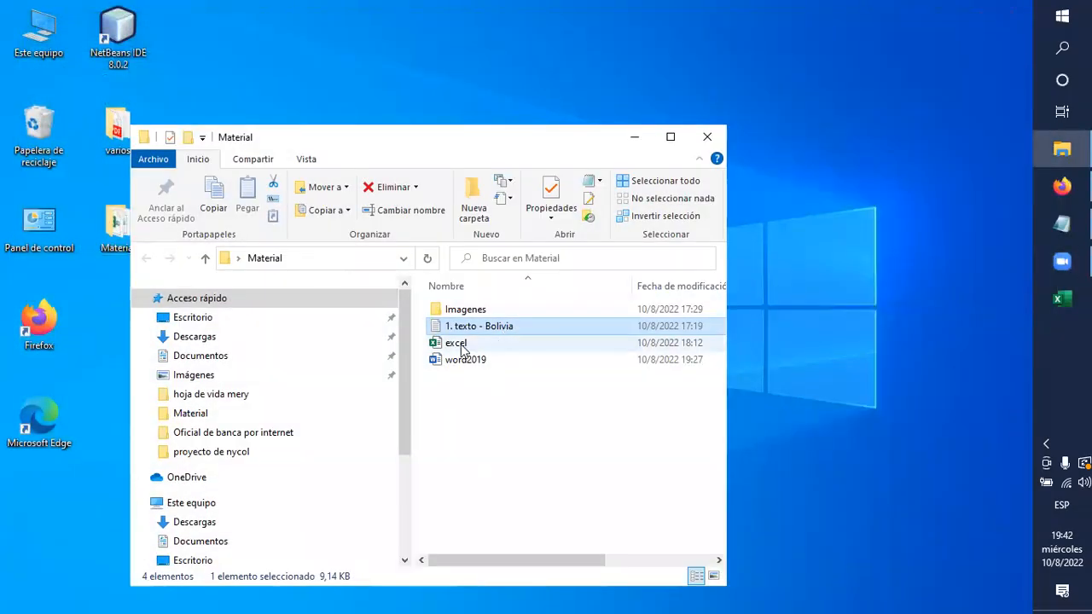
left_click(461, 342)
double_click(460, 343)
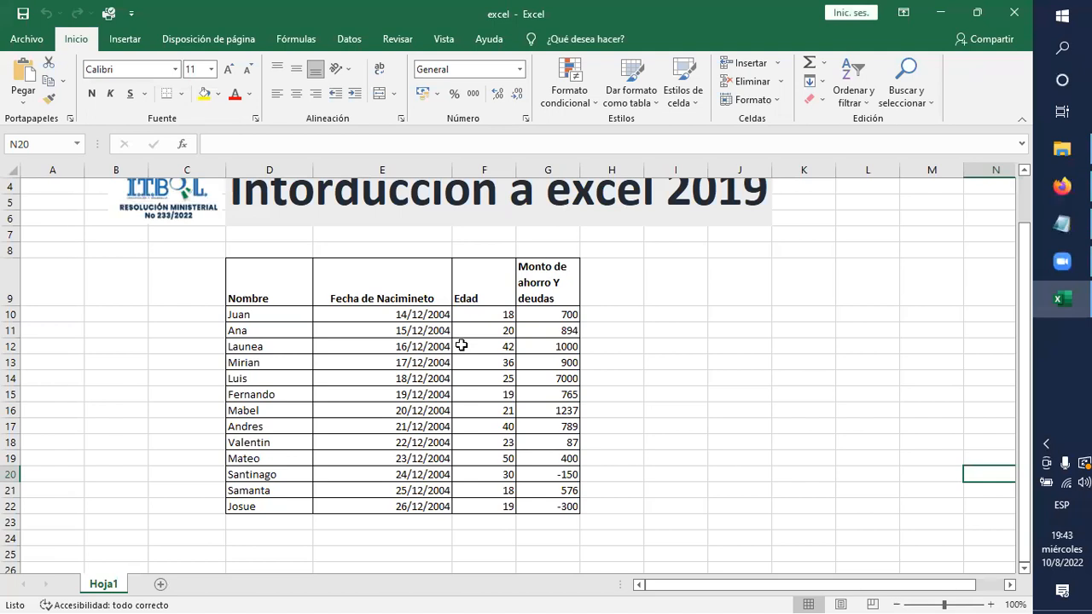
Look over the data table and check the number format of several cells in the Fecha de Nacimineto column.
scroll(461, 344, "up", 1)
scroll(463, 345, "down", 2)
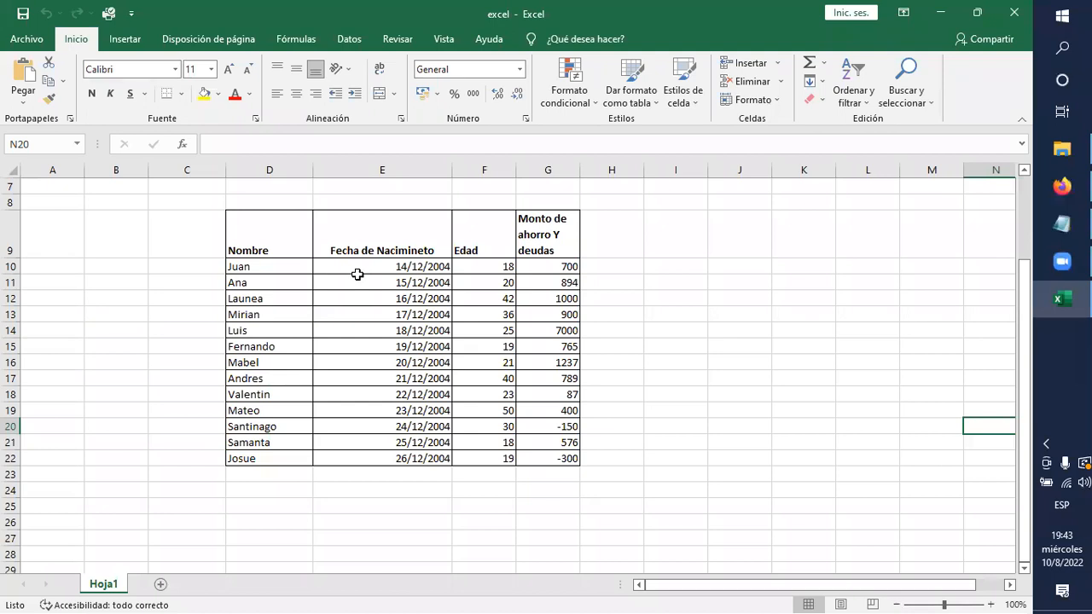
left_click(383, 268)
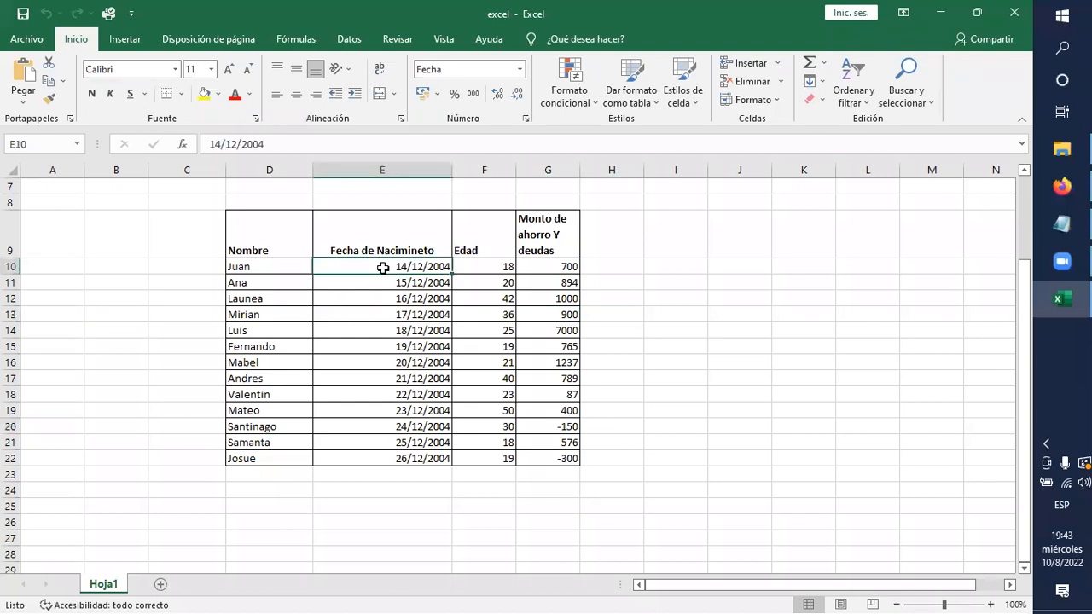
left_click(390, 299)
left_click(402, 346)
left_click(402, 410)
left_click(402, 453)
left_click(410, 303)
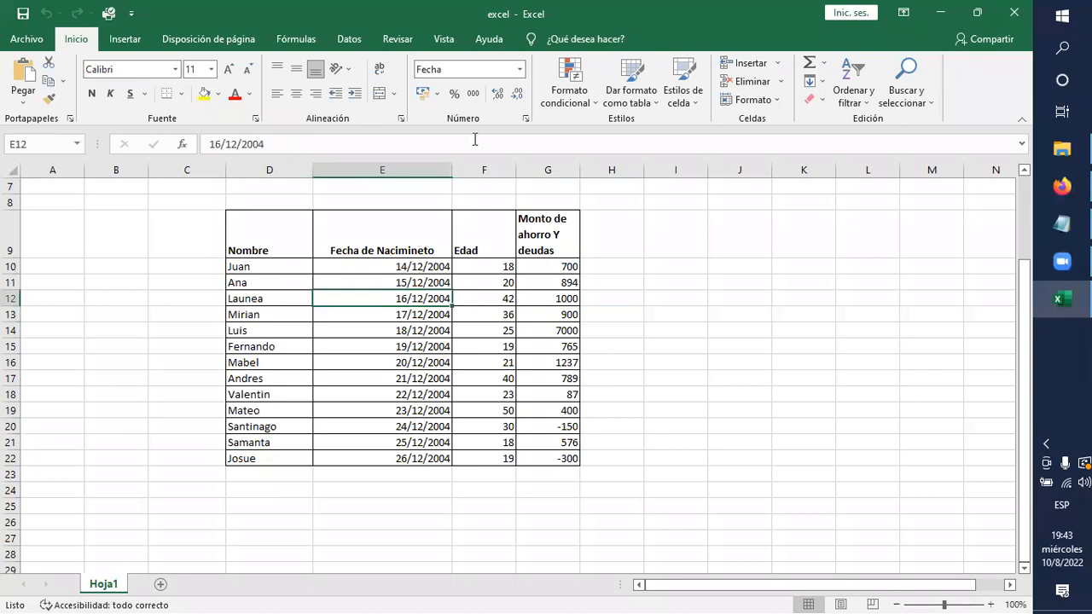
View the available number formats for date cell E12 without applying any, and select cell D11 in the Nombre column.
left_click(520, 70)
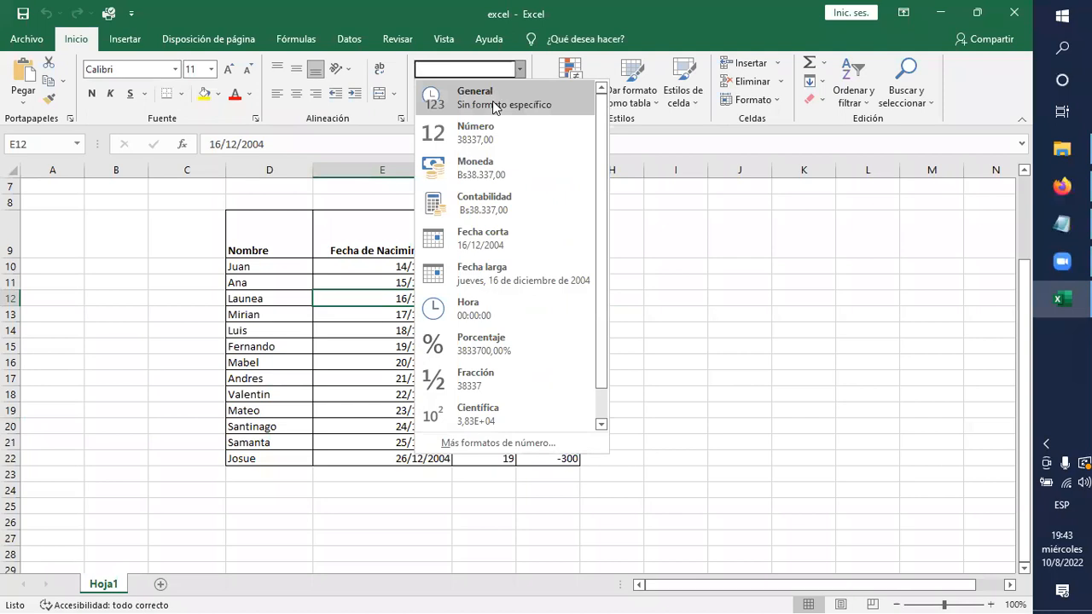
left_click(695, 319)
left_click(239, 283)
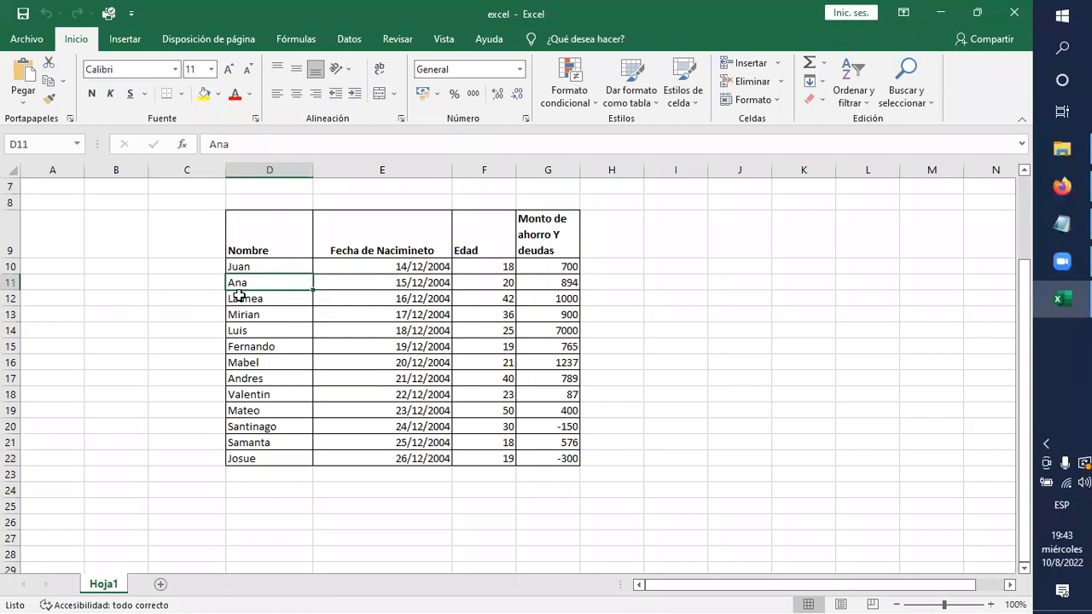
Apply the Número format to cell G11 in the Monto de ahorro Y deudas column and compare it with the neighbouring amounts.
left_click(493, 282)
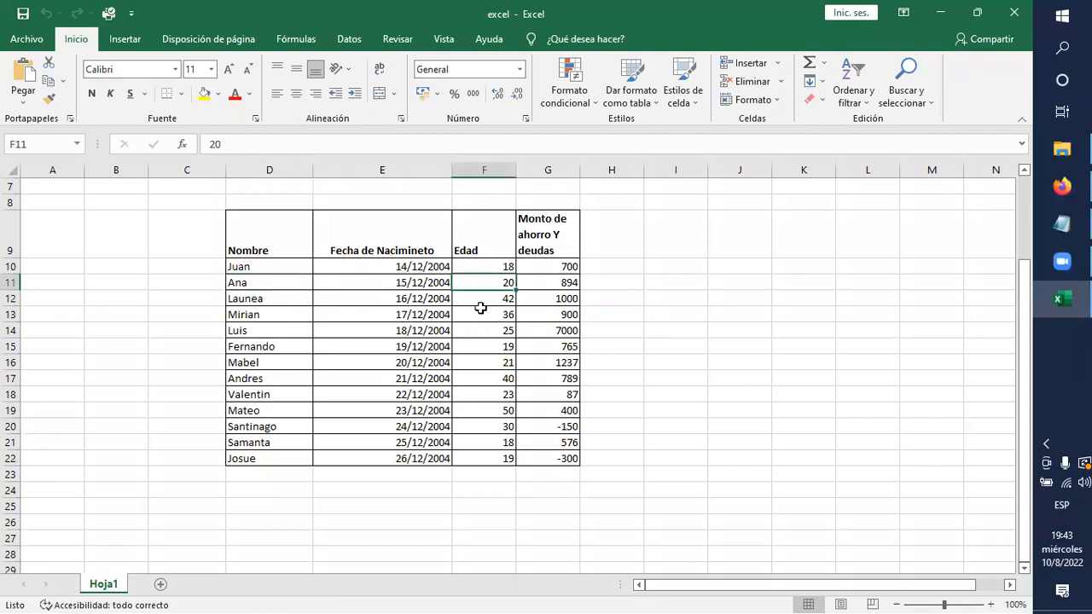
left_click(421, 289)
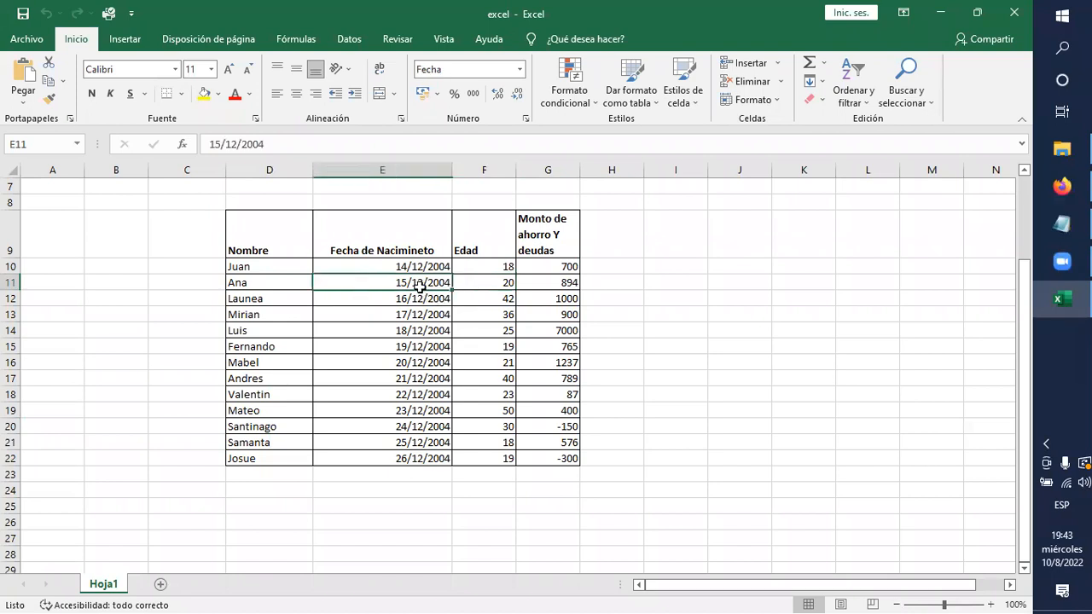
left_click(545, 281)
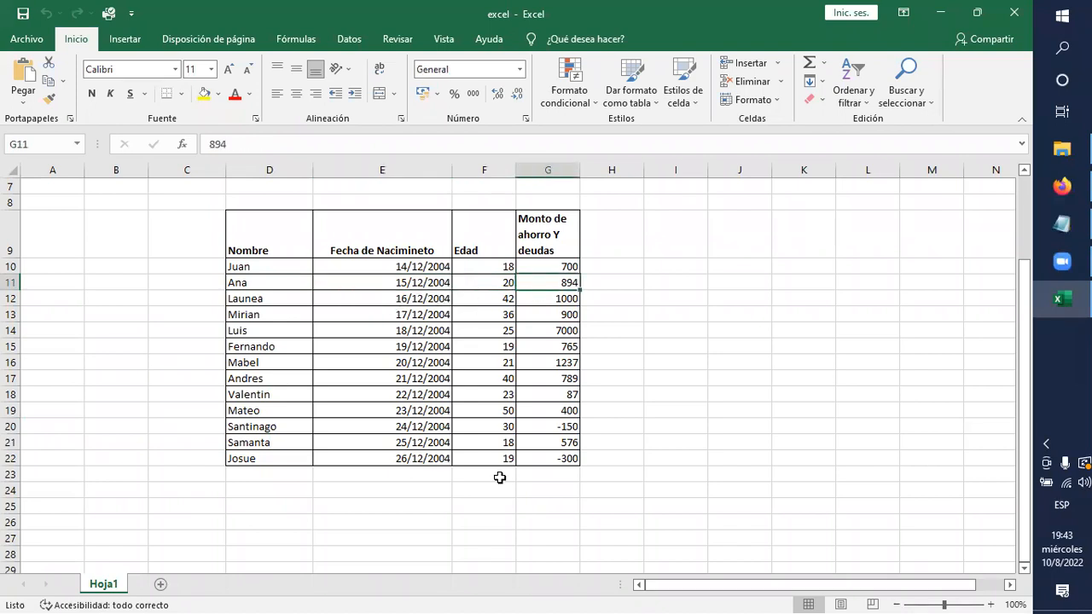
left_click(518, 69)
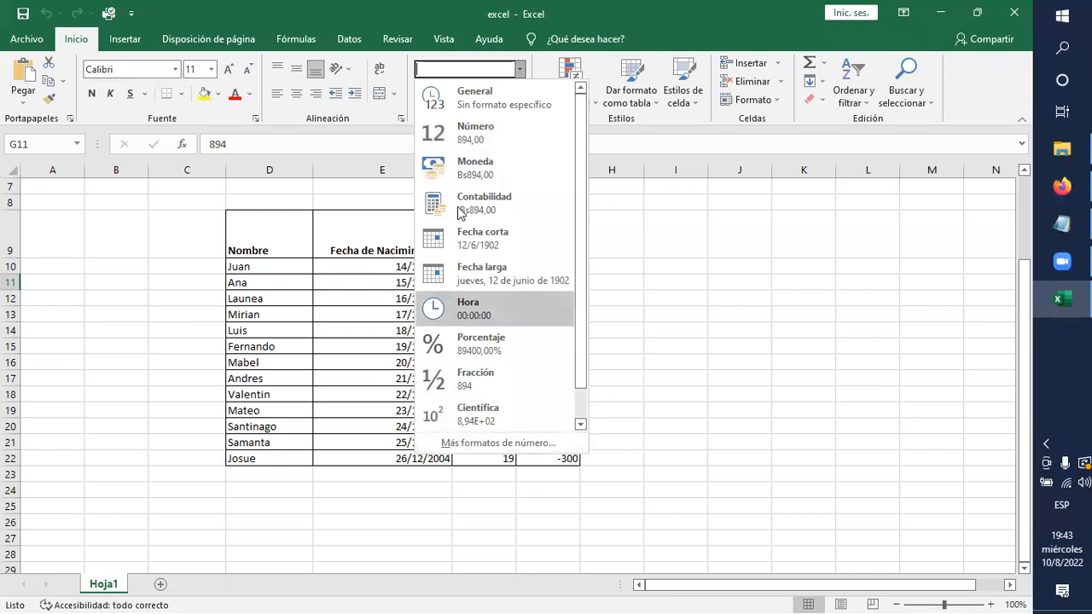
left_click(462, 131)
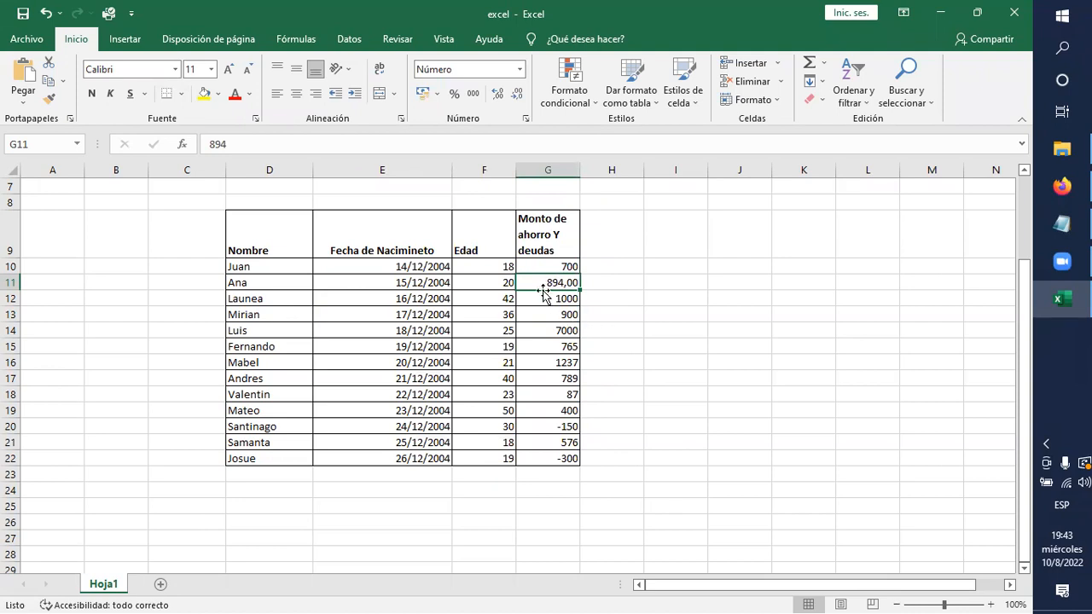
left_click(616, 295)
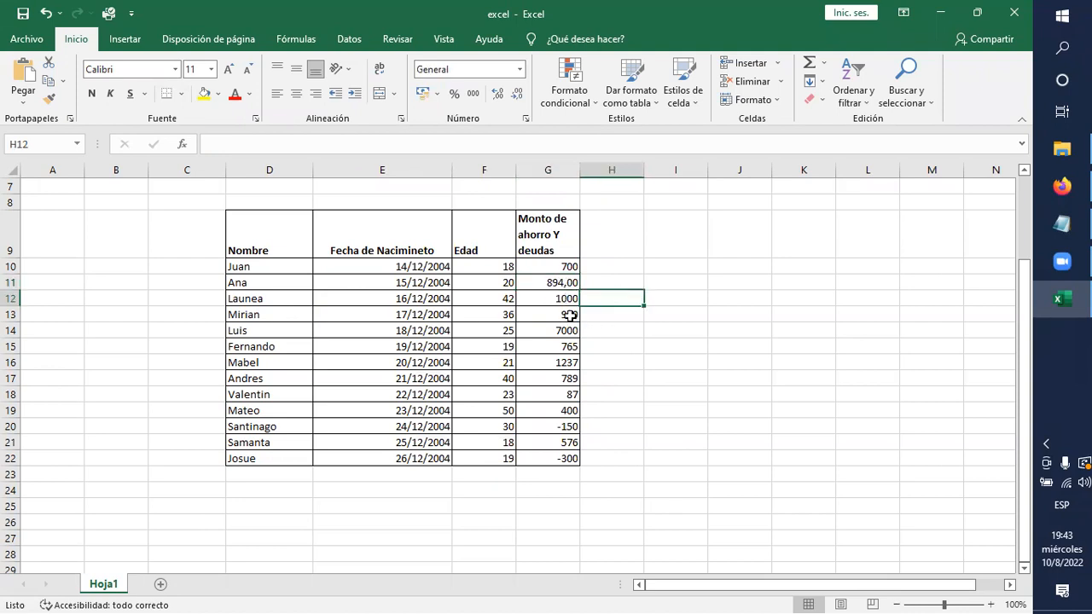
left_click(564, 283)
left_click(566, 266)
left_click(555, 296)
left_click(557, 267)
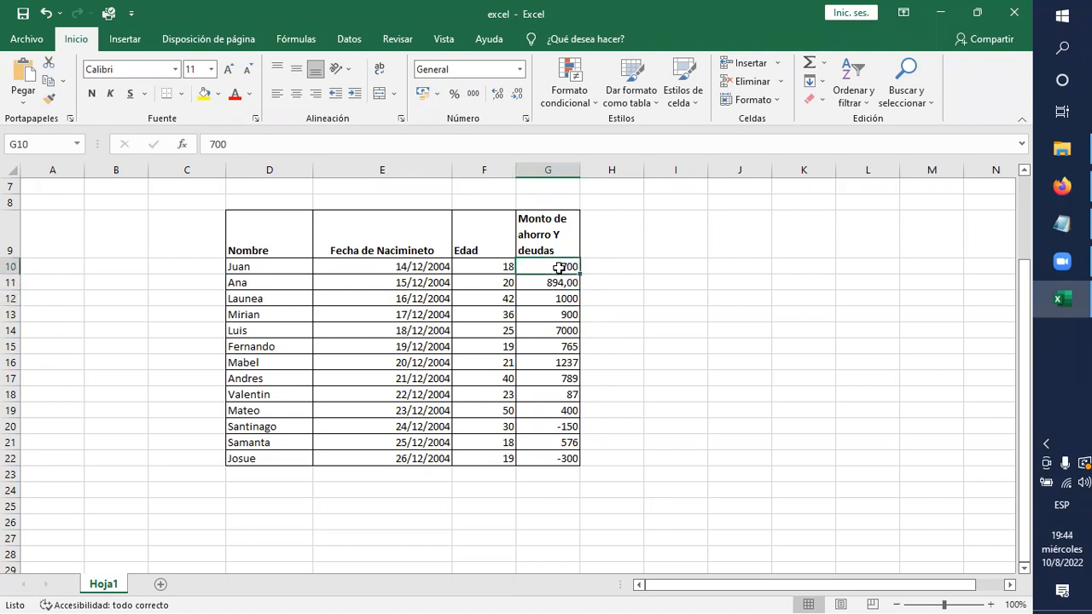
left_click(560, 288)
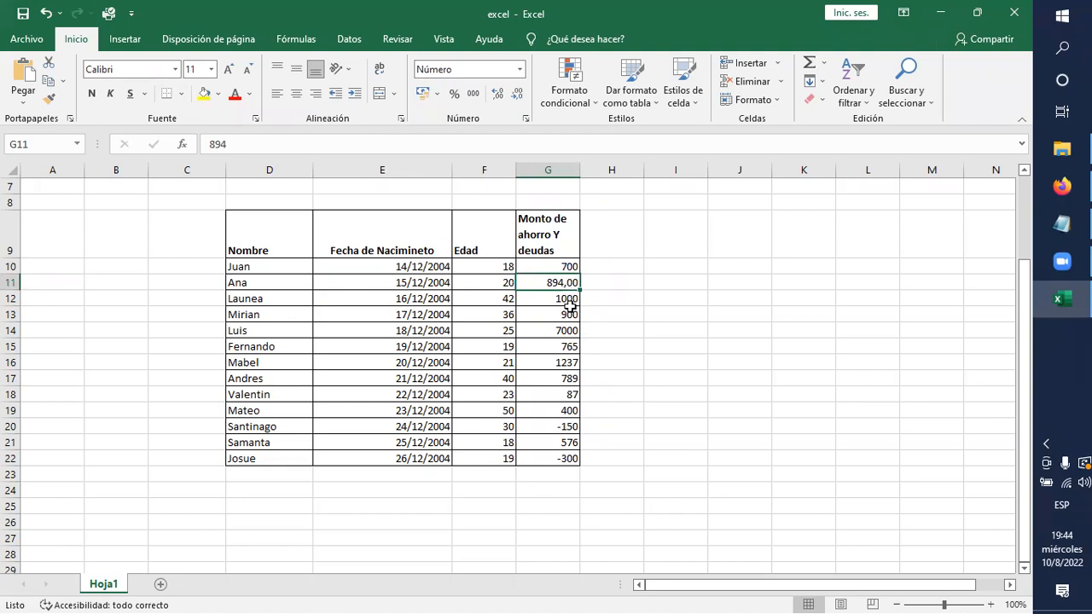
Apply the Moneda format to cell G13, Mirian's amount in the Monto de ahorro Y deudas column.
left_click(564, 314)
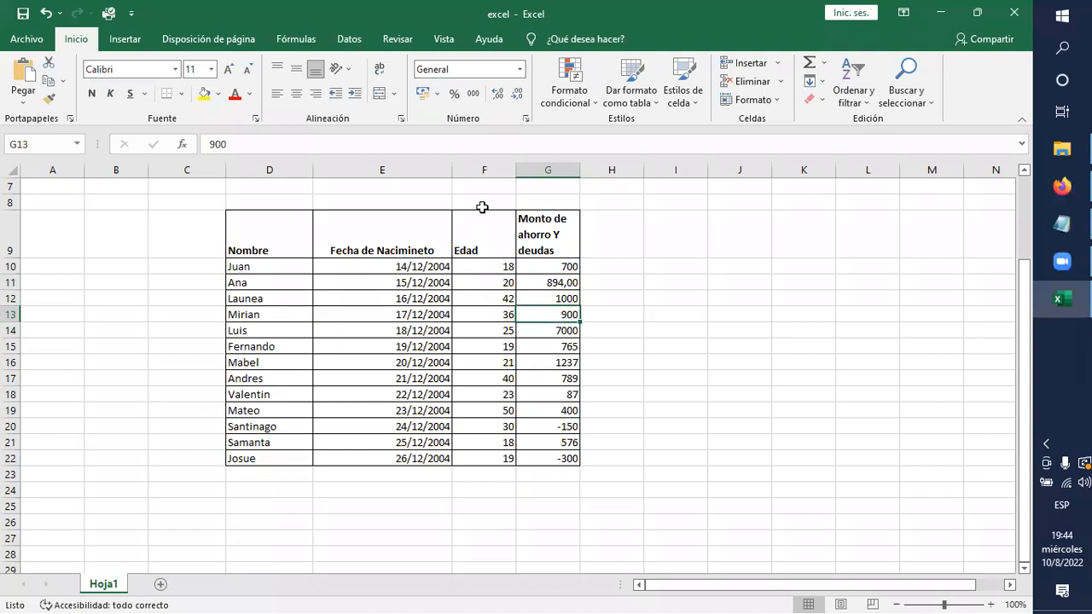
left_click(520, 70)
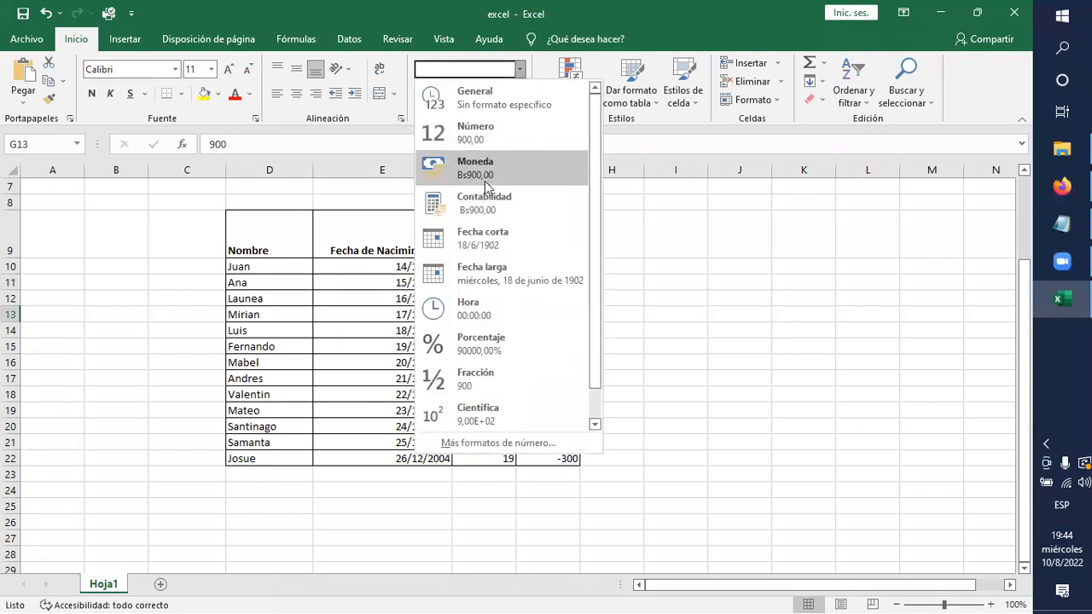
left_click(486, 169)
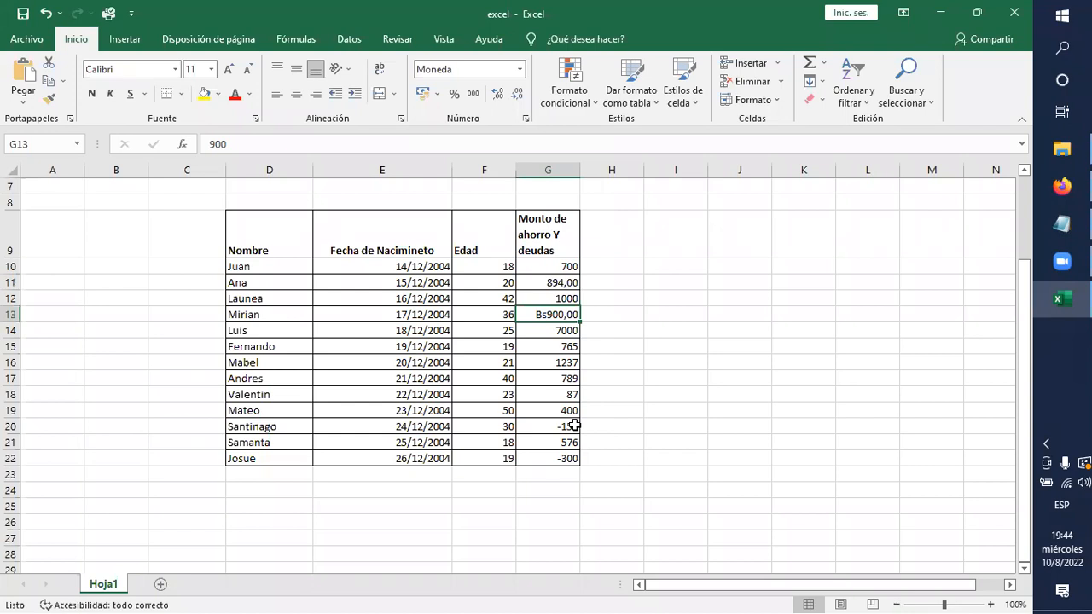
Review the Número, Hora, Moneda and Personalizada categories in the Formato de celdas dialog for G13 without applying any change.
left_click(520, 68)
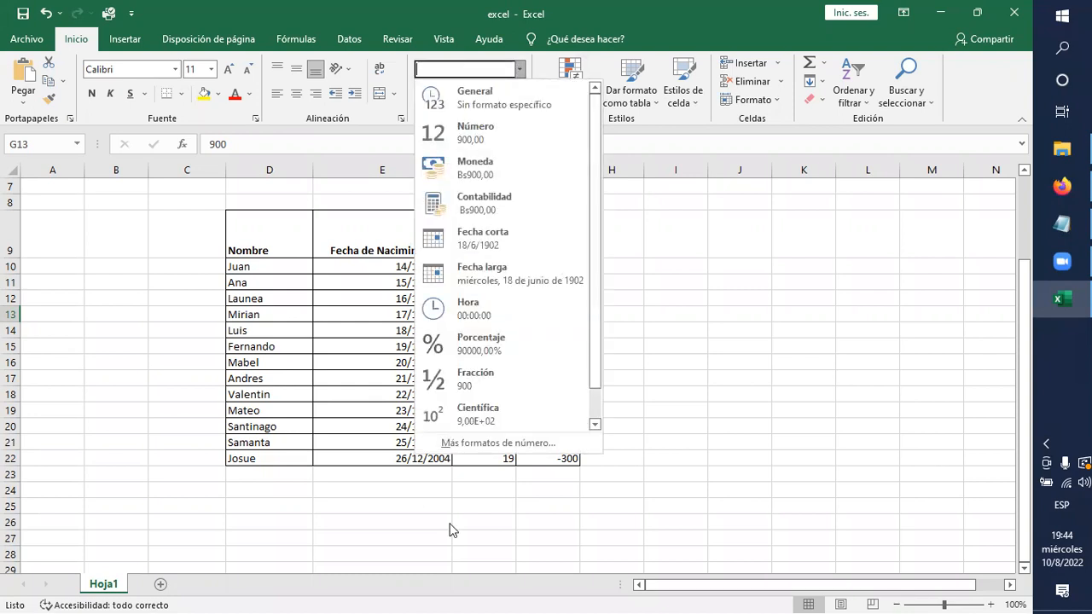
scroll(463, 445, "down", 1)
left_click(473, 447)
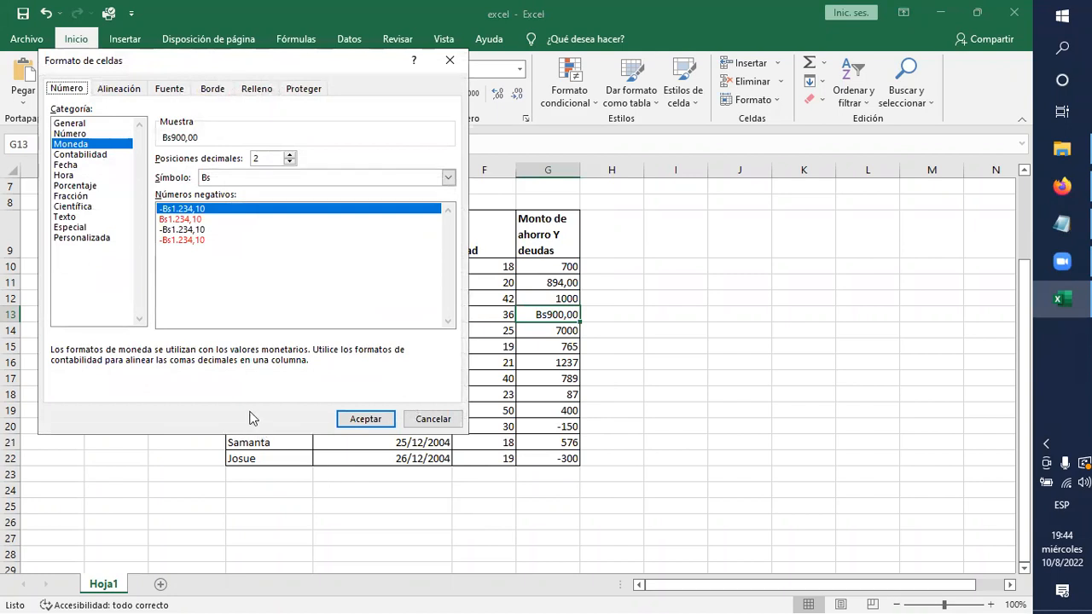
left_click(70, 134)
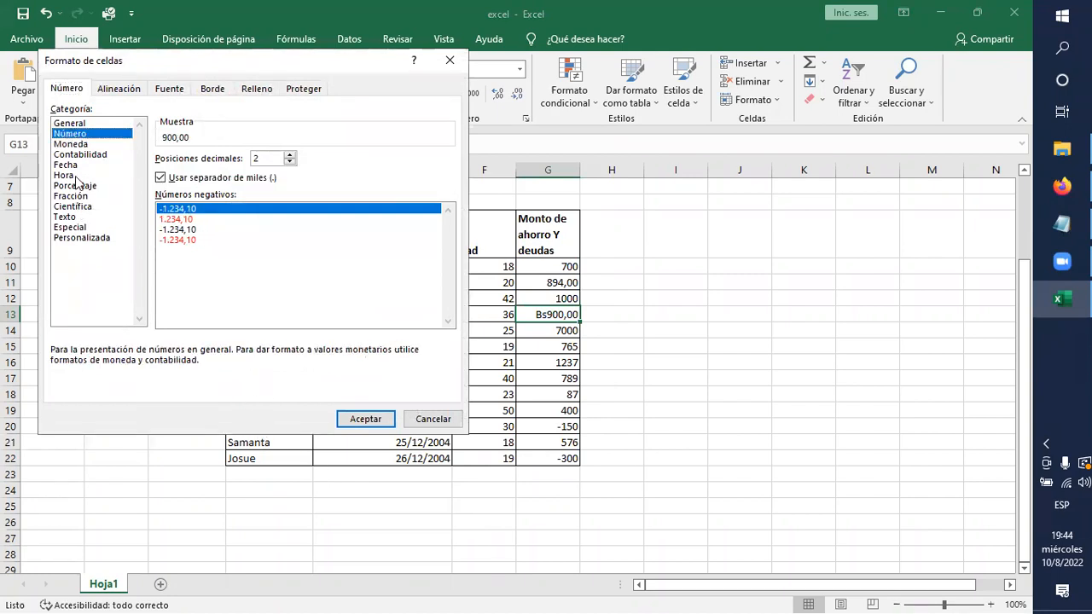
left_click(72, 176)
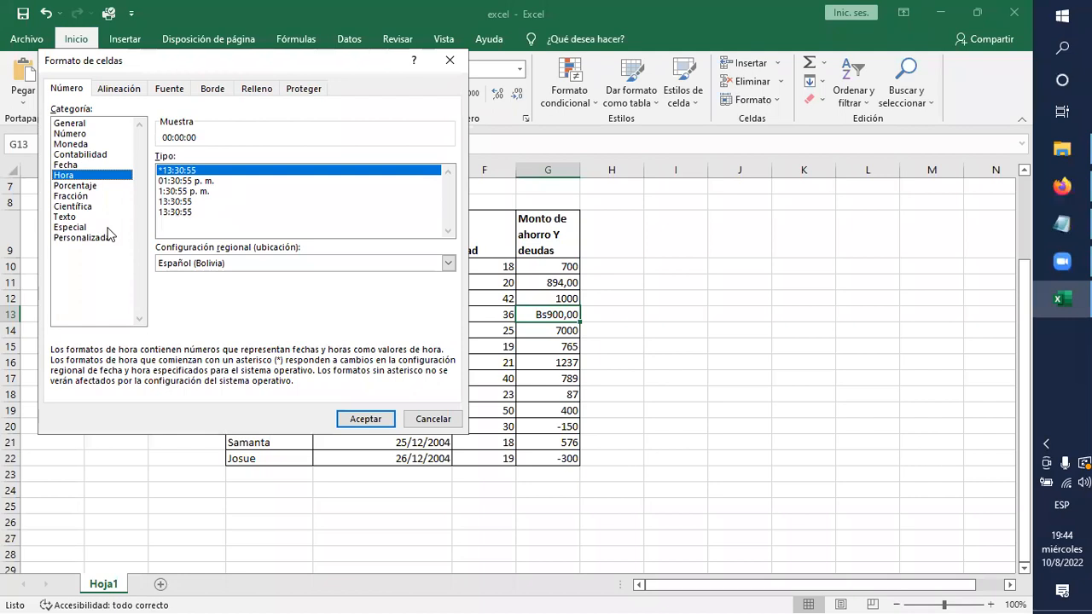
left_click(86, 145)
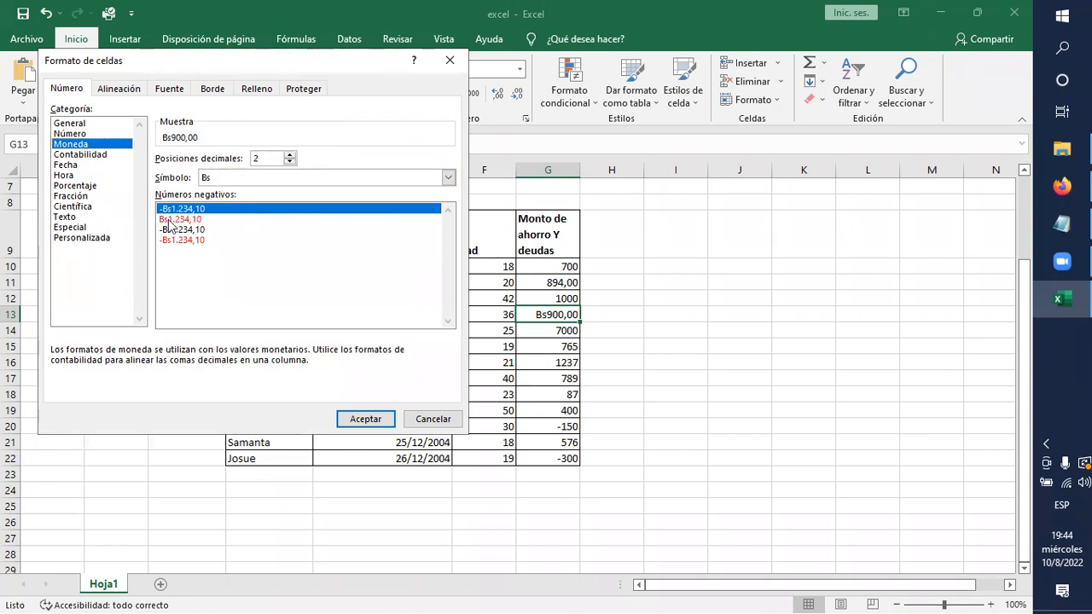
left_click(448, 177)
left_click(447, 178)
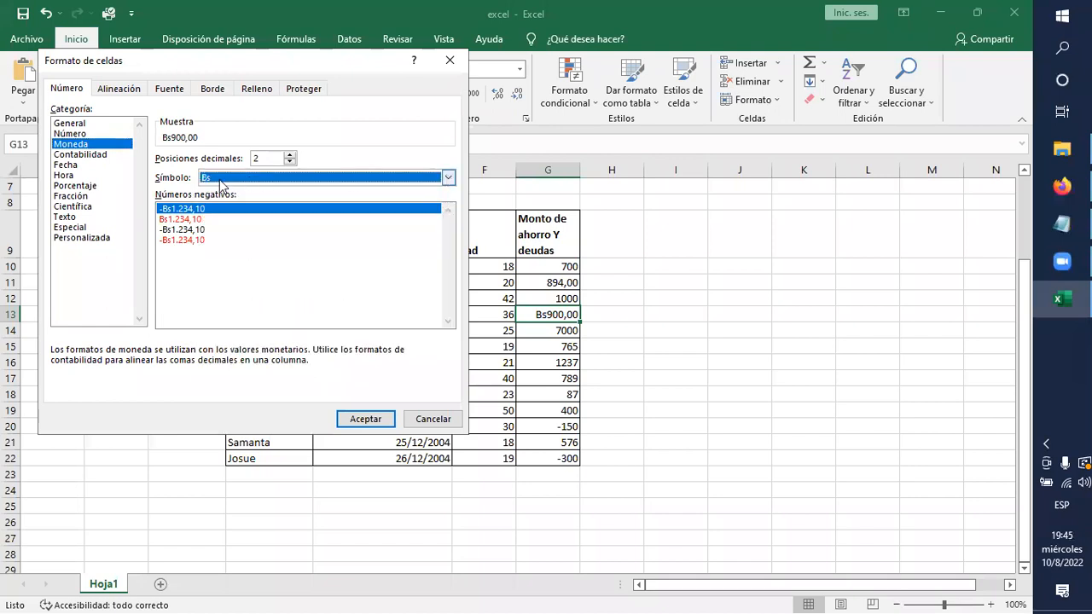
left_click(78, 239)
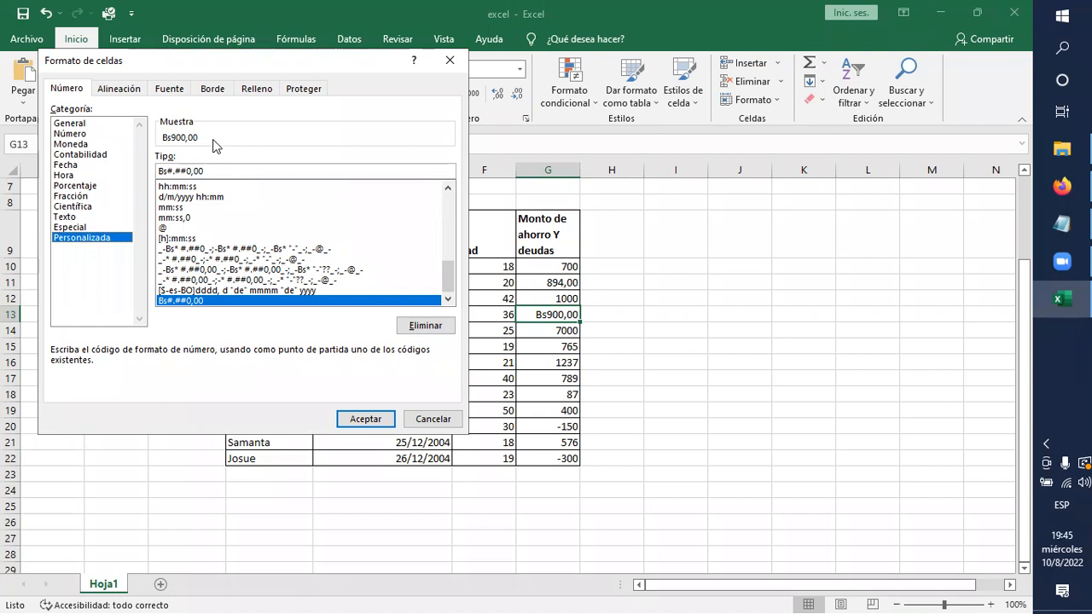
left_click(426, 421)
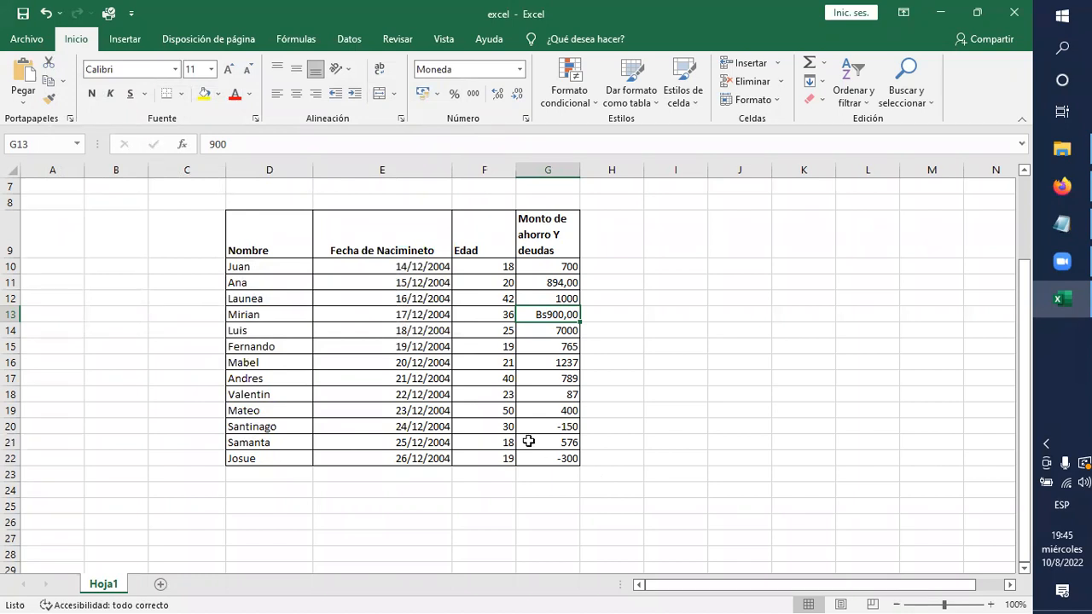
Check the number formats of several cells in the Fecha de Nacimineto, Edad and Monto de ahorro Y deudas columns.
left_click(424, 346)
left_click(427, 313)
left_click(425, 299)
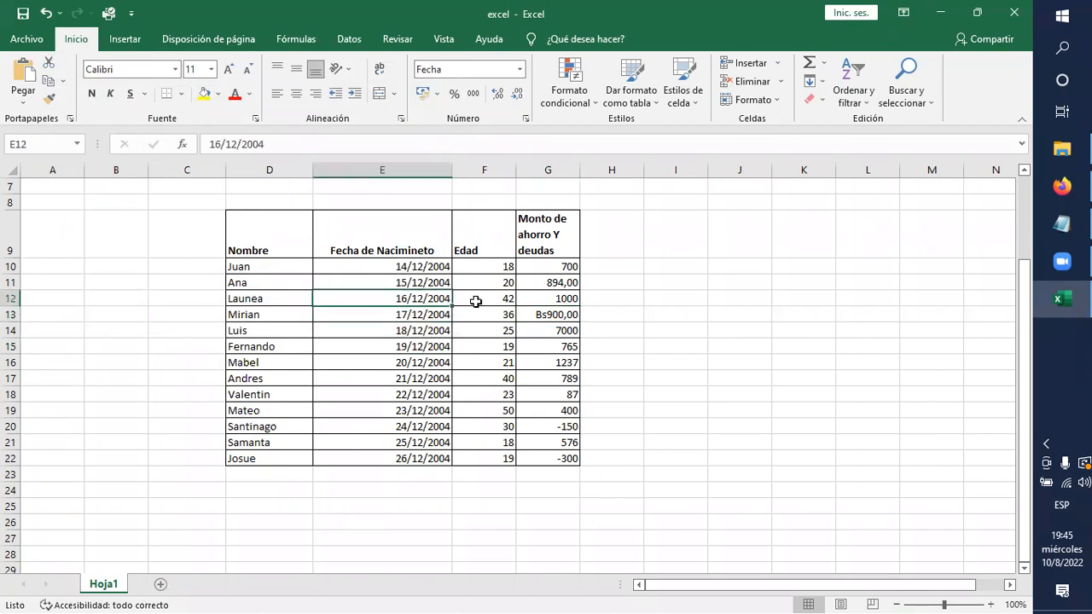
left_click(478, 302)
left_click(505, 332)
left_click(555, 328)
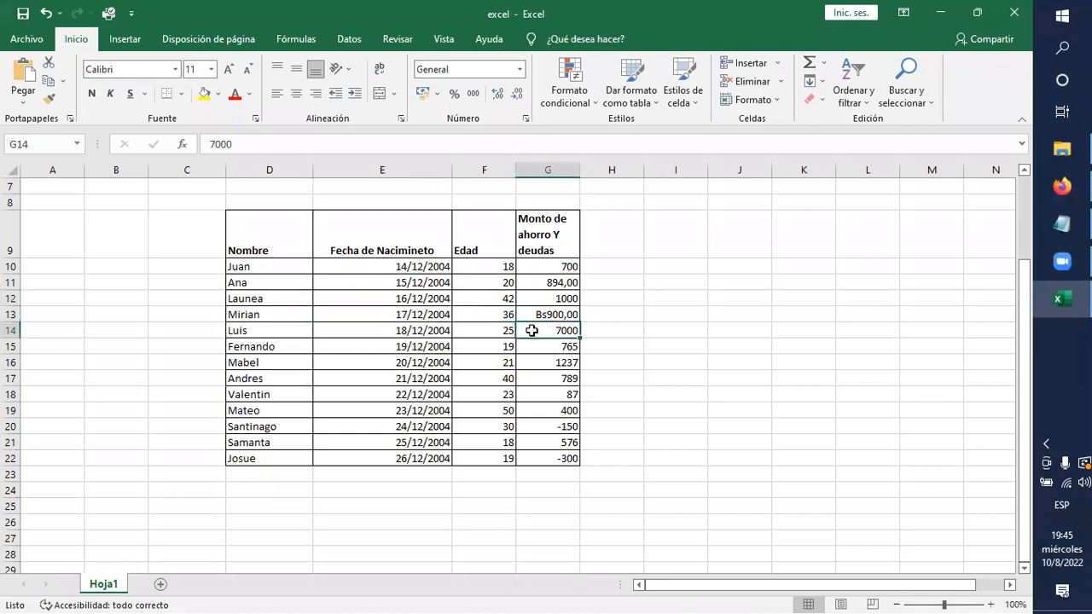
left_click(496, 329)
left_click(497, 342)
left_click(496, 382)
left_click(485, 428)
left_click(484, 438)
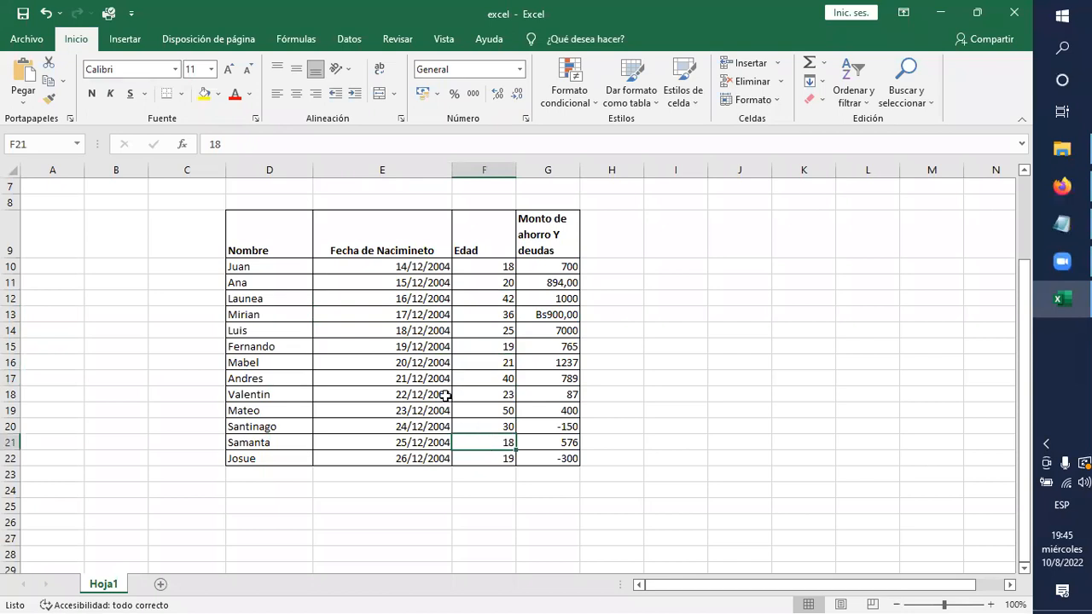
Fill the table's header cells D9:G9 with yellow and increase their font size to 18.
left_click_drag(290, 232, 548, 245)
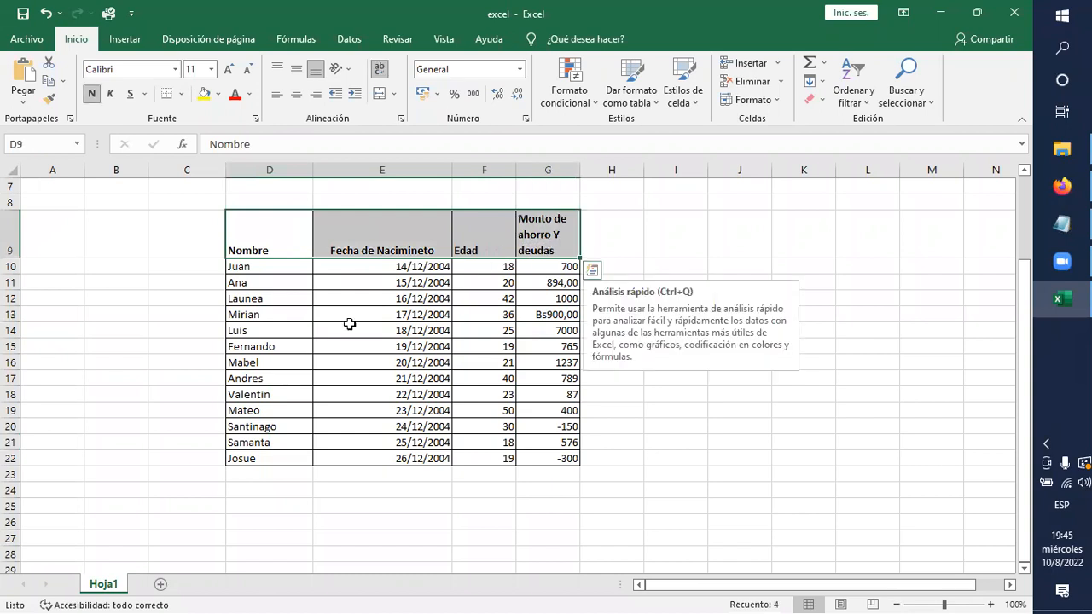
left_click(204, 94)
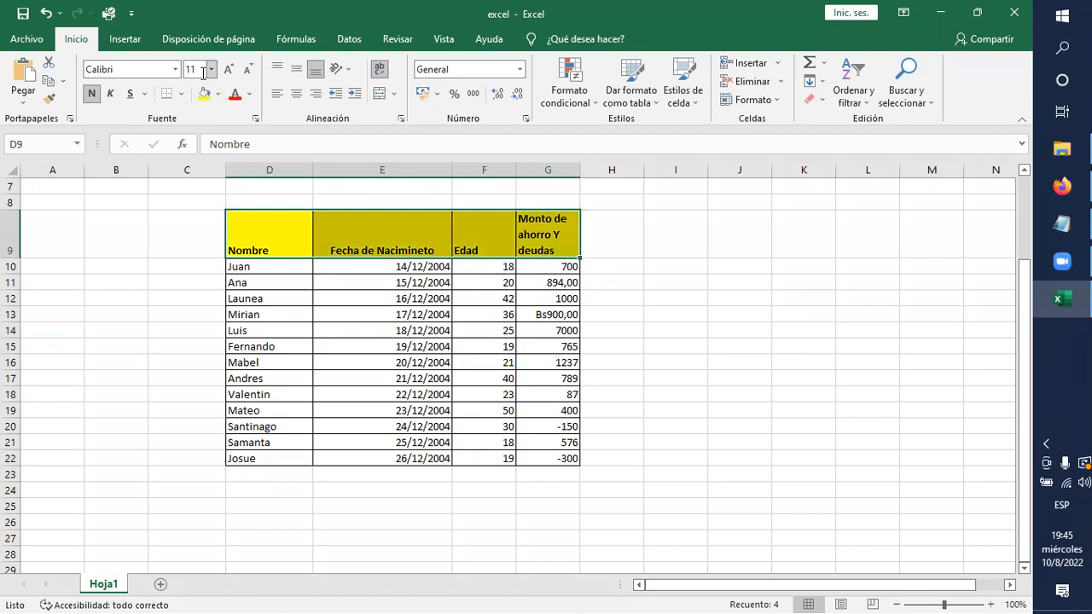
left_click(226, 72)
left_click(227, 71)
left_click(227, 72)
left_click(227, 71)
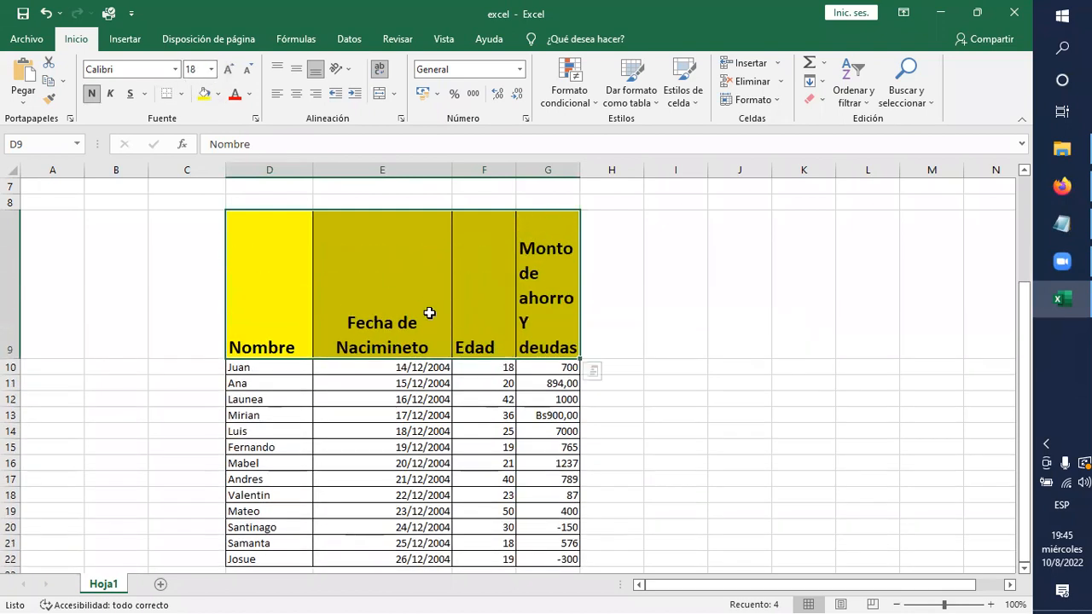
Undo the last two font size increases on the header row and deselect it.
key("ctrl+z")
key("ctrl+z")
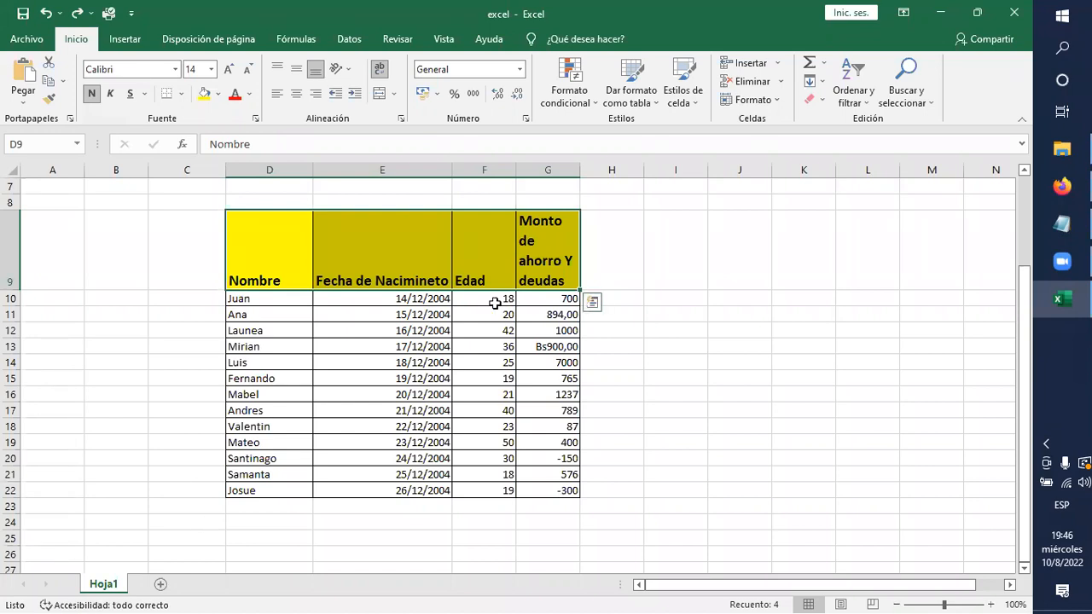
left_click(740, 347)
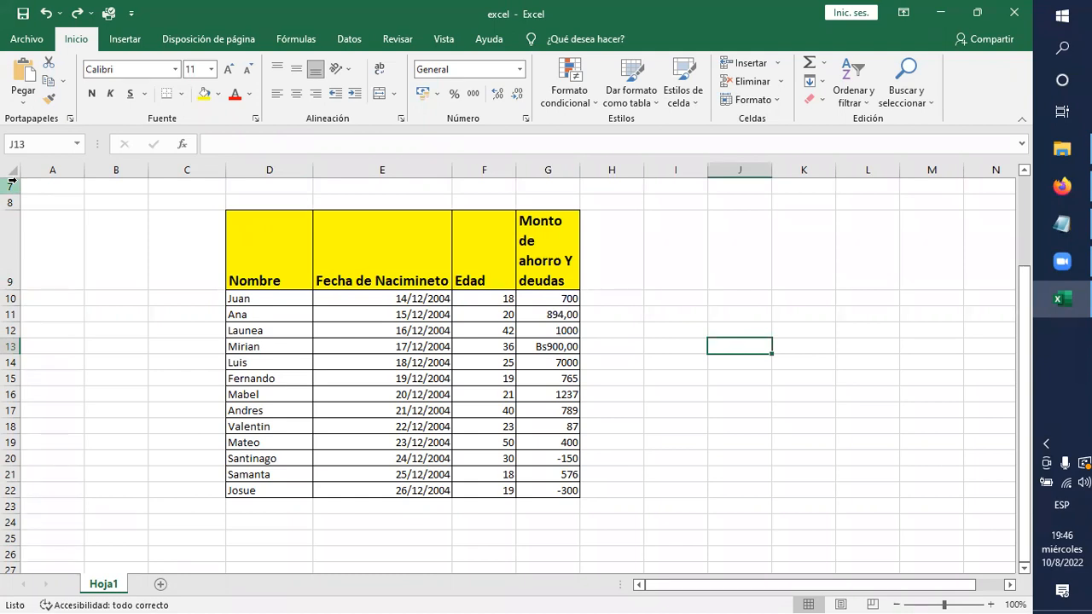
Check the print preview of the active sheet and return to the worksheet without printing.
left_click(28, 39)
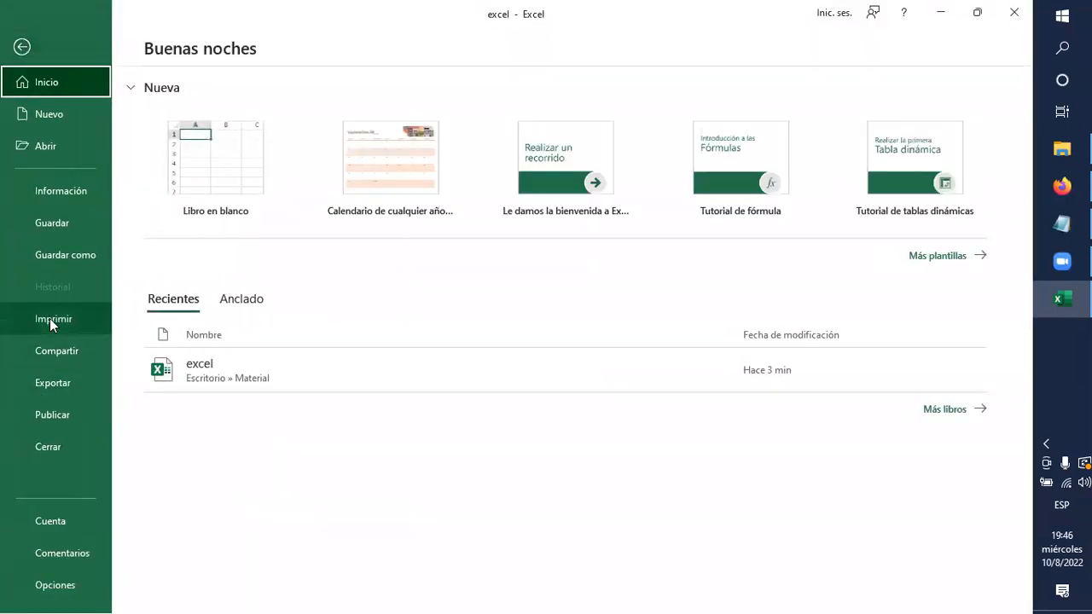
left_click(49, 319)
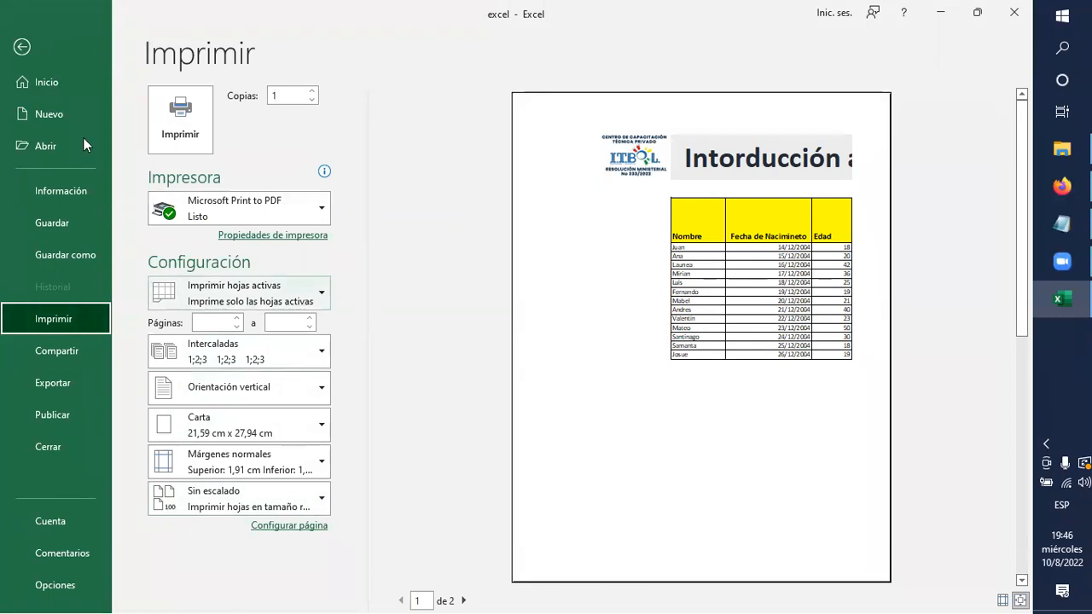
left_click(22, 48)
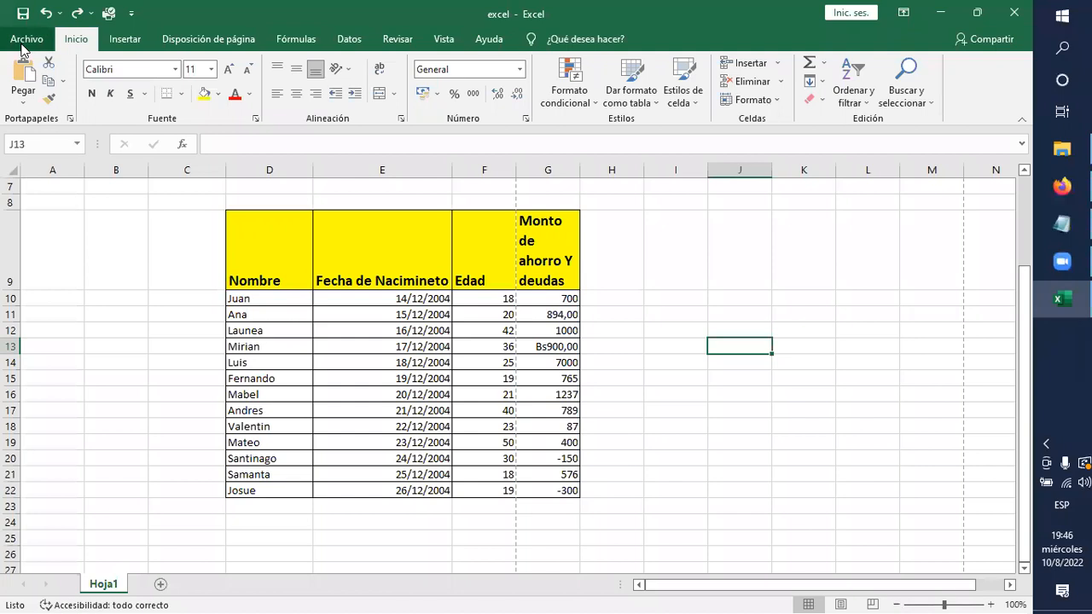
scroll(338, 401, "up", 2)
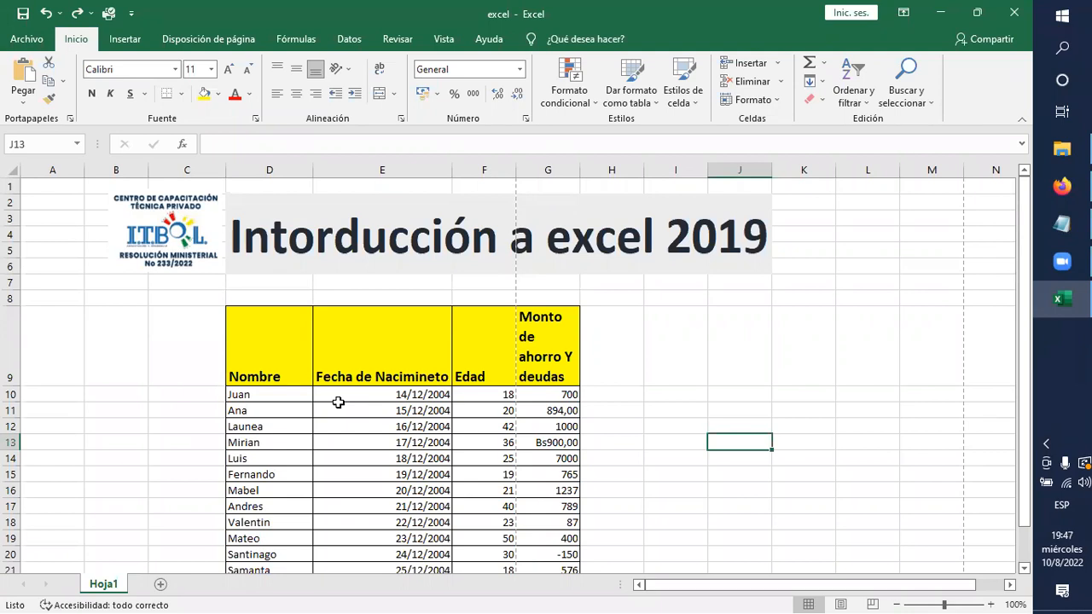
scroll(337, 401, "down", 2)
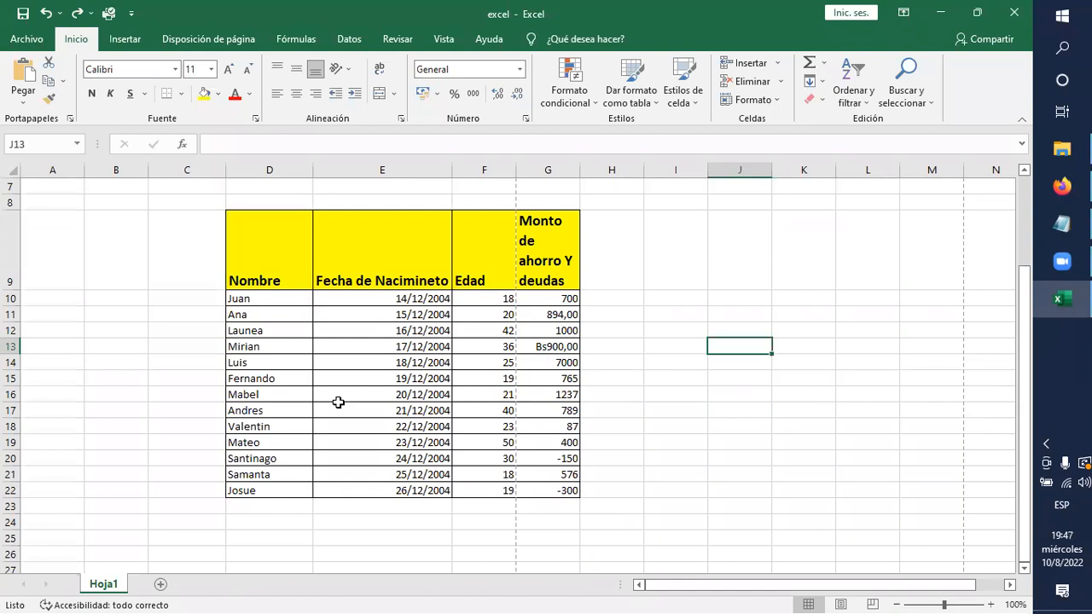
scroll(338, 402, "down", 1)
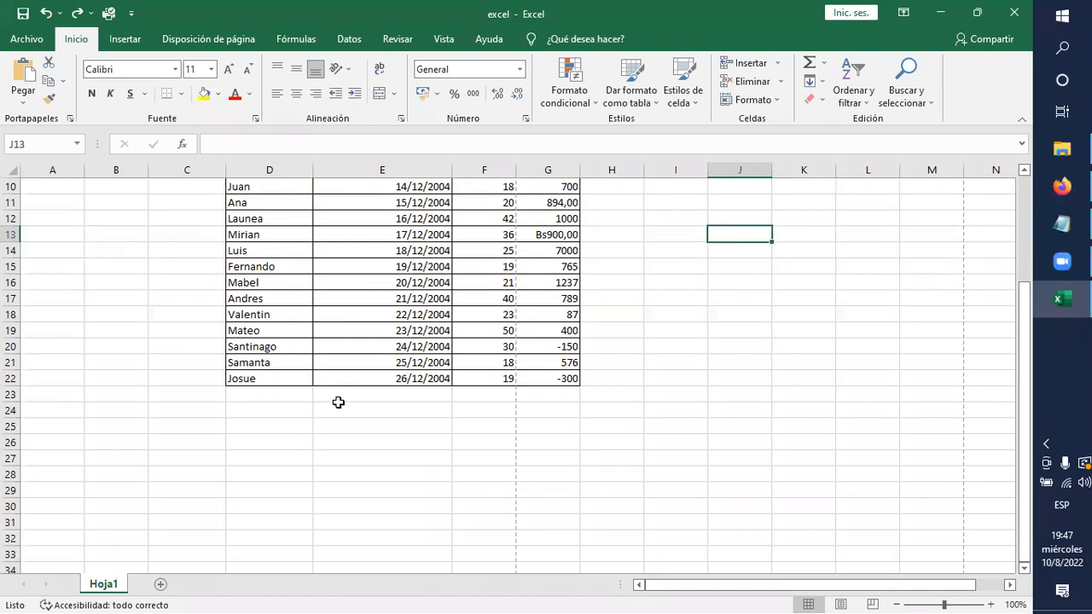
scroll(641, 448, "up", 2)
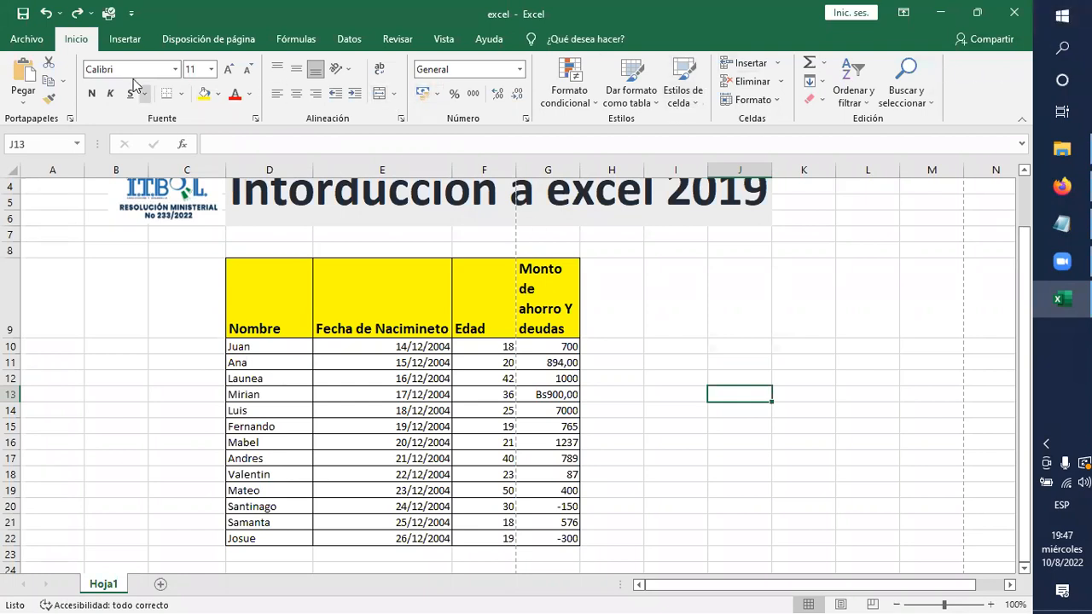
Review the file start page and the available view, review, data, formula and page layout commands.
left_click(20, 47)
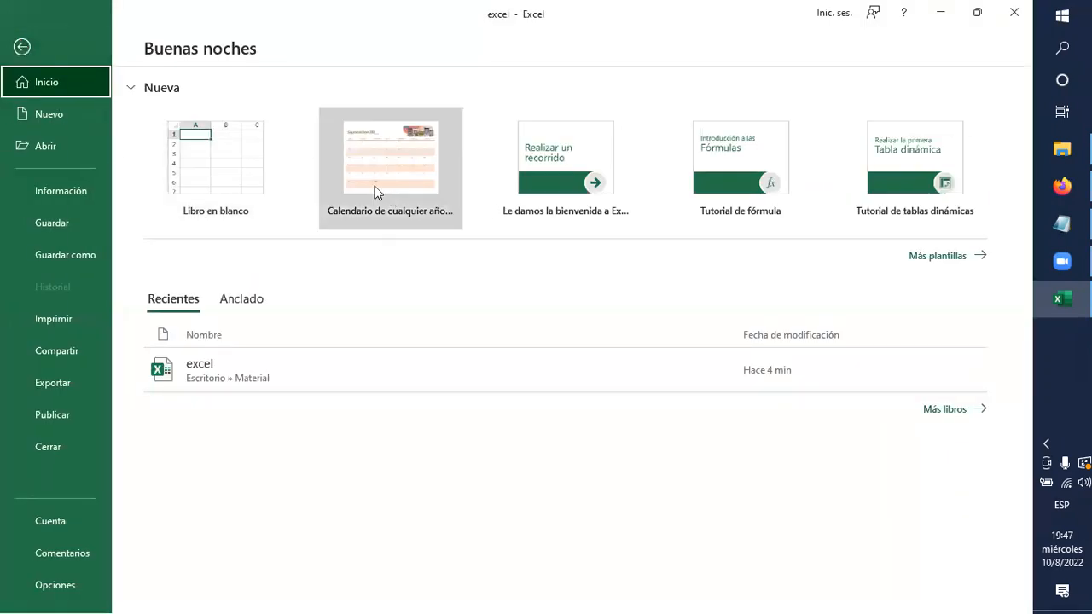
left_click(21, 48)
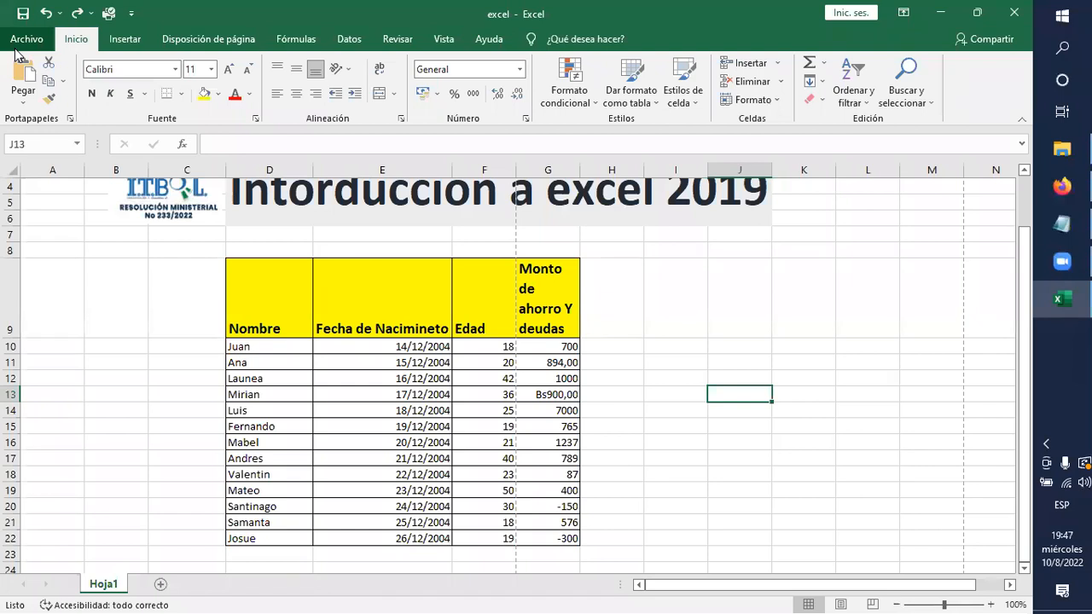
left_click(439, 41)
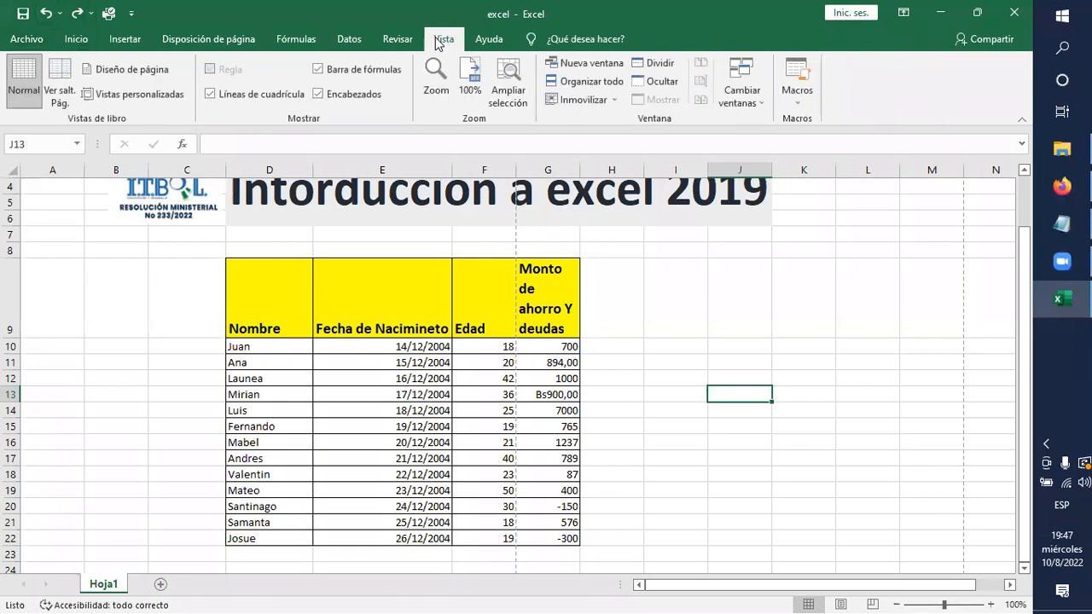
left_click(402, 41)
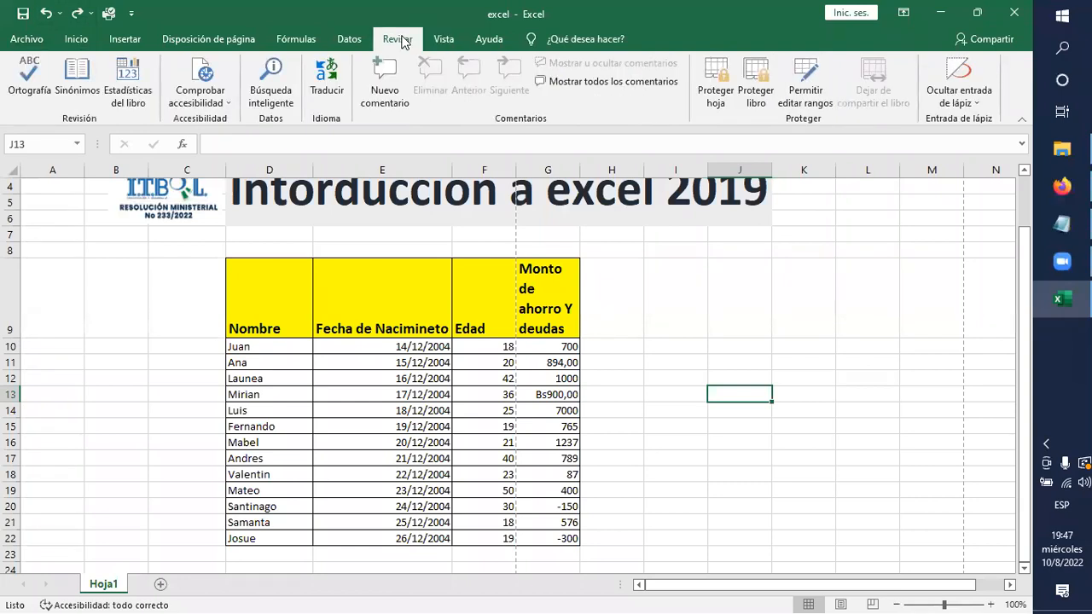
left_click(356, 42)
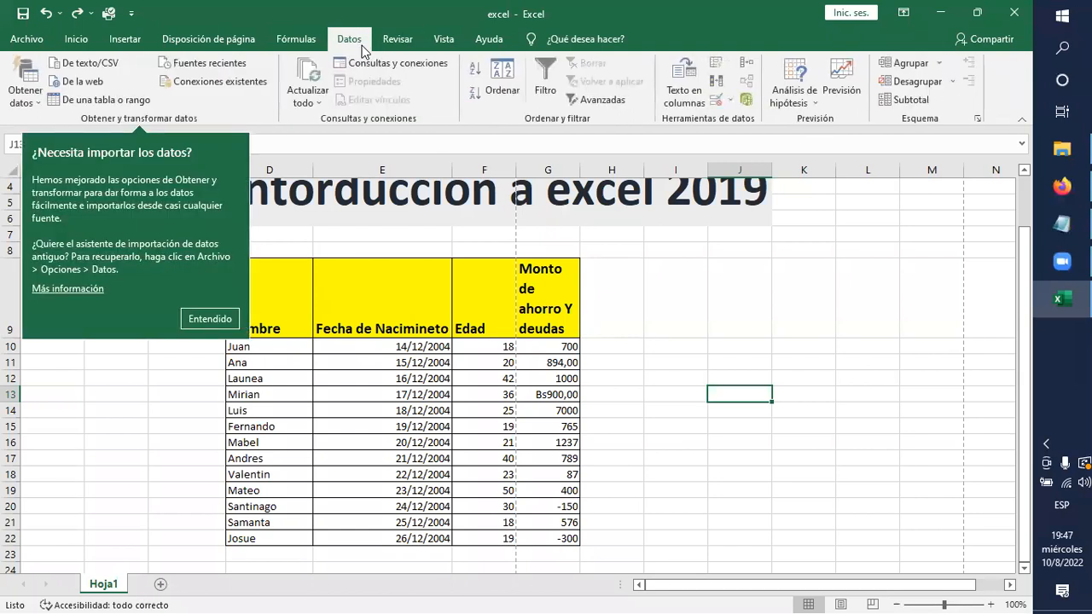
left_click(288, 40)
left_click(228, 46)
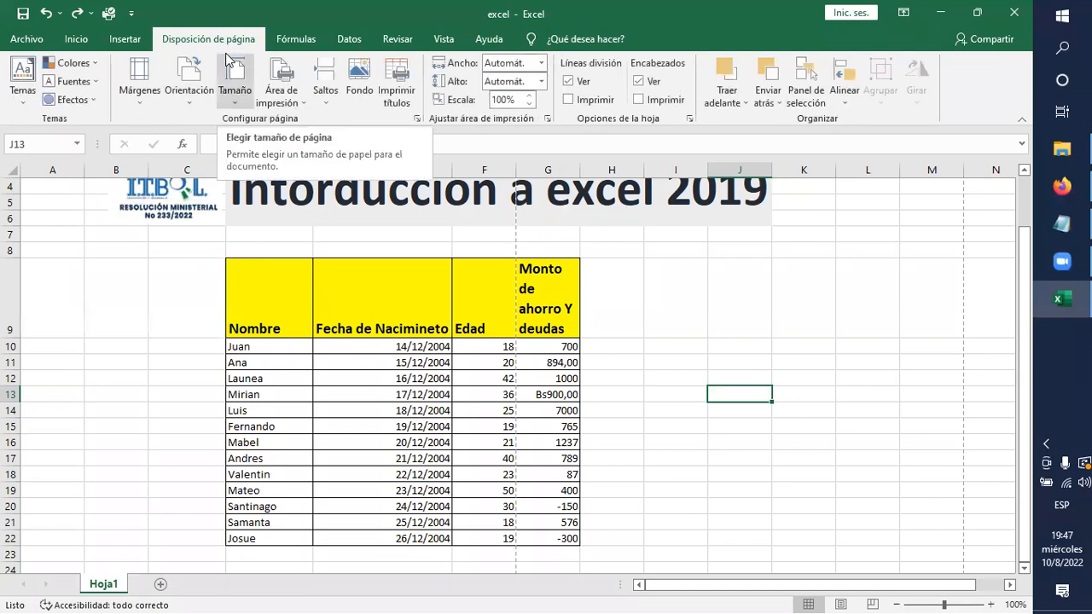
scroll(228, 60, "down", 2)
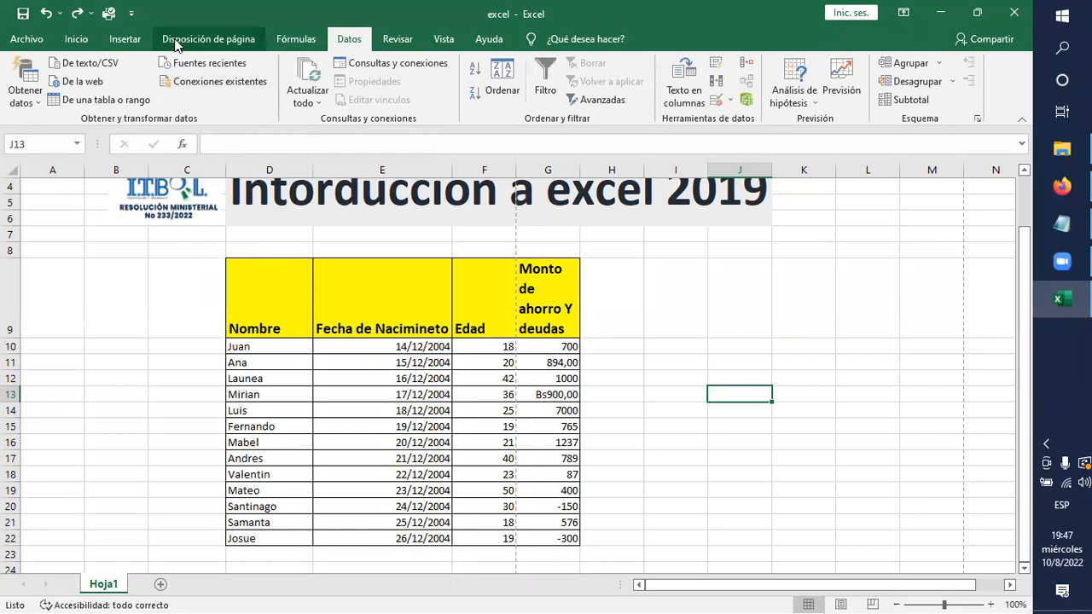
left_click(724, 313)
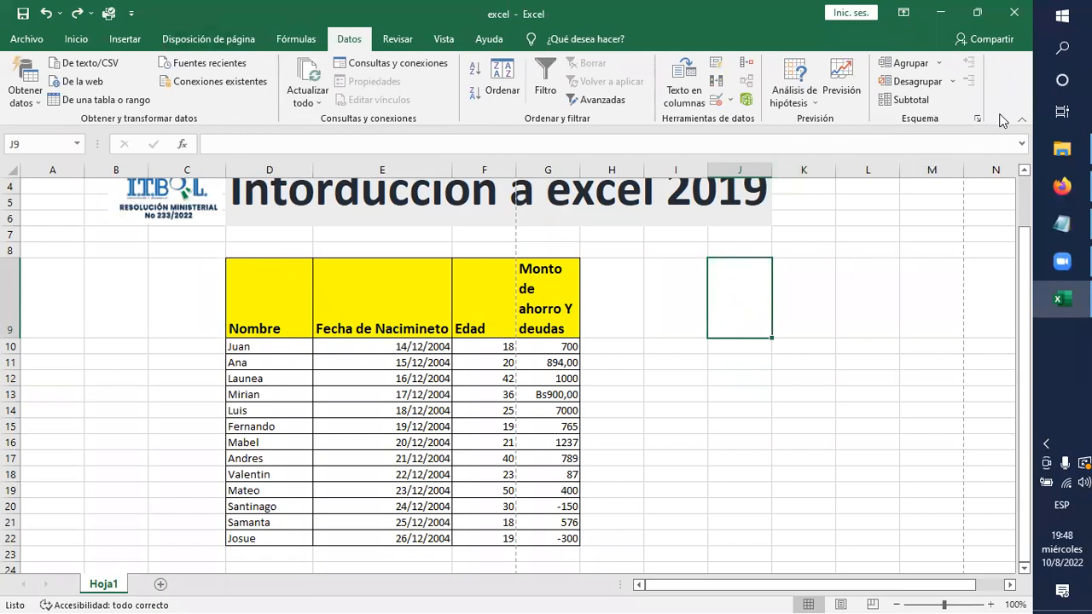
Close the excel.xlsx workbook without saving the changes and reopen it.
left_click(1013, 16)
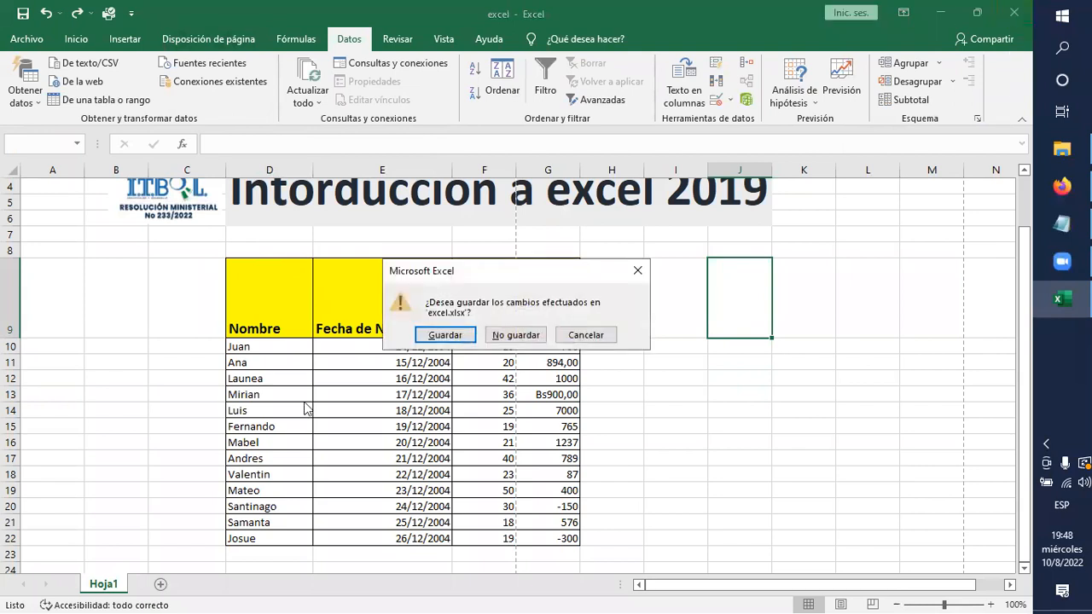
left_click(522, 332)
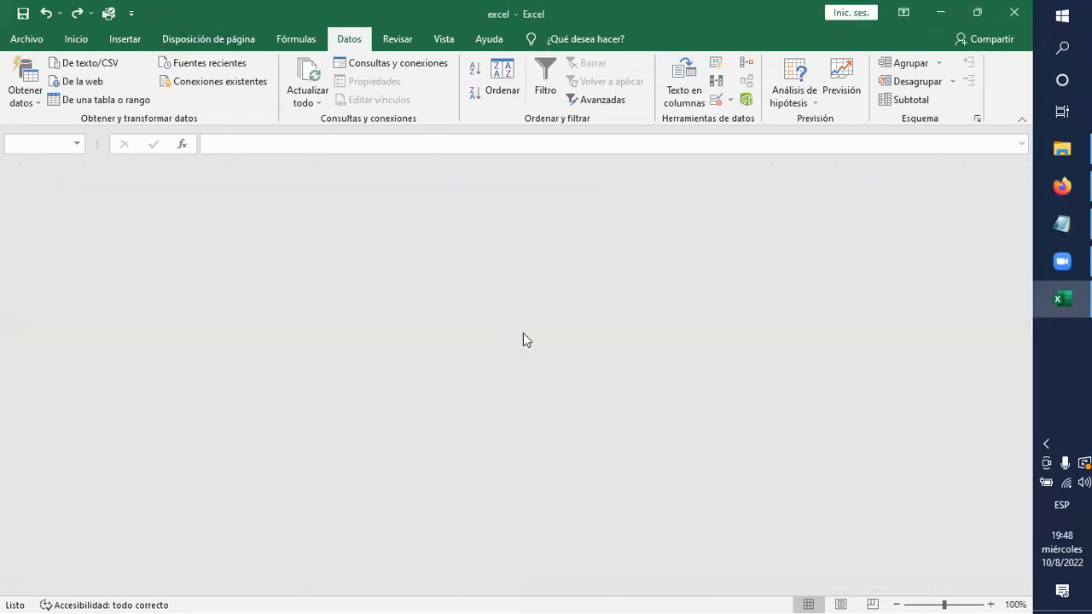
double_click(450, 345)
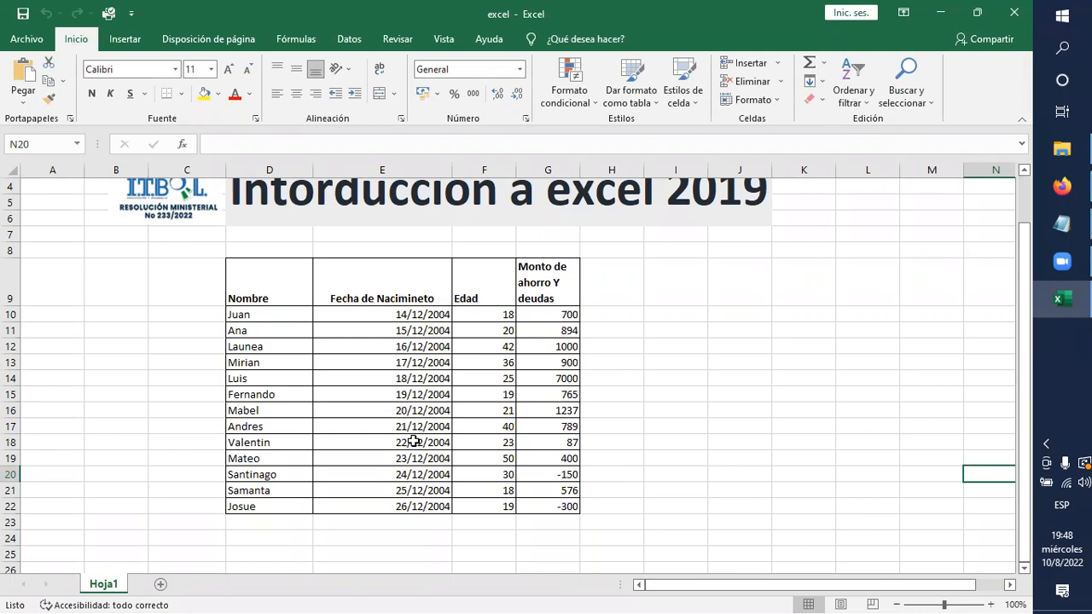
Look through the AutoSum functions among the formula commands and the home editing commands without inserting any.
left_click(298, 39)
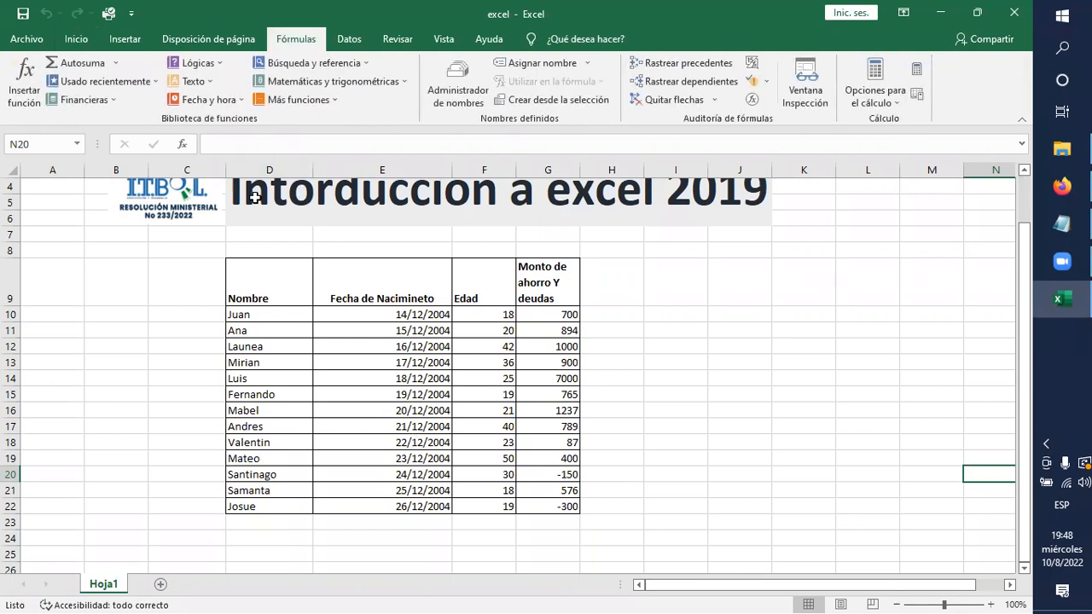
left_click(115, 64)
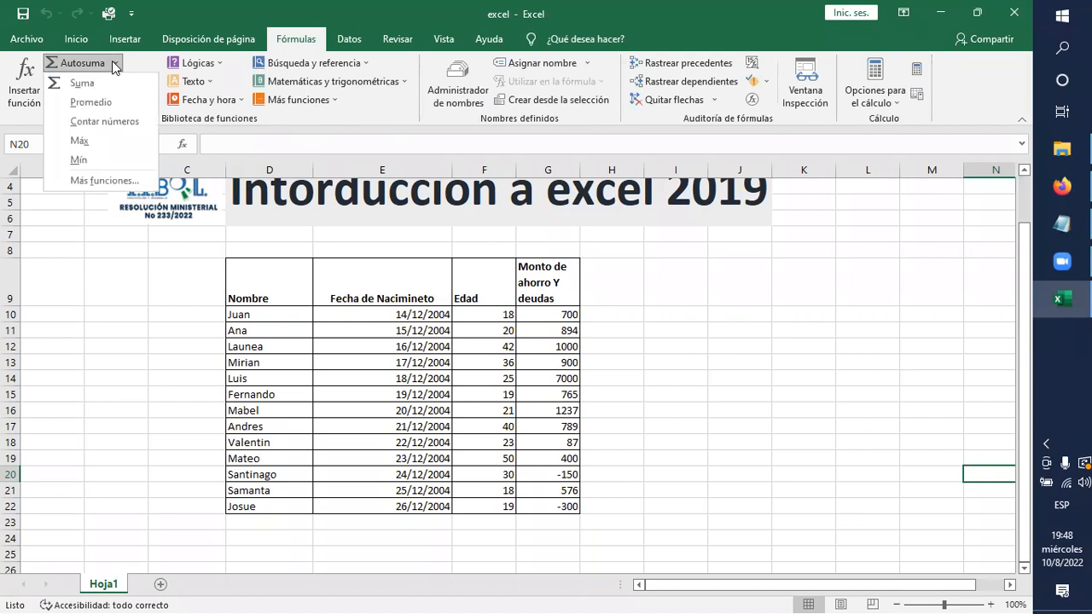
left_click(701, 372)
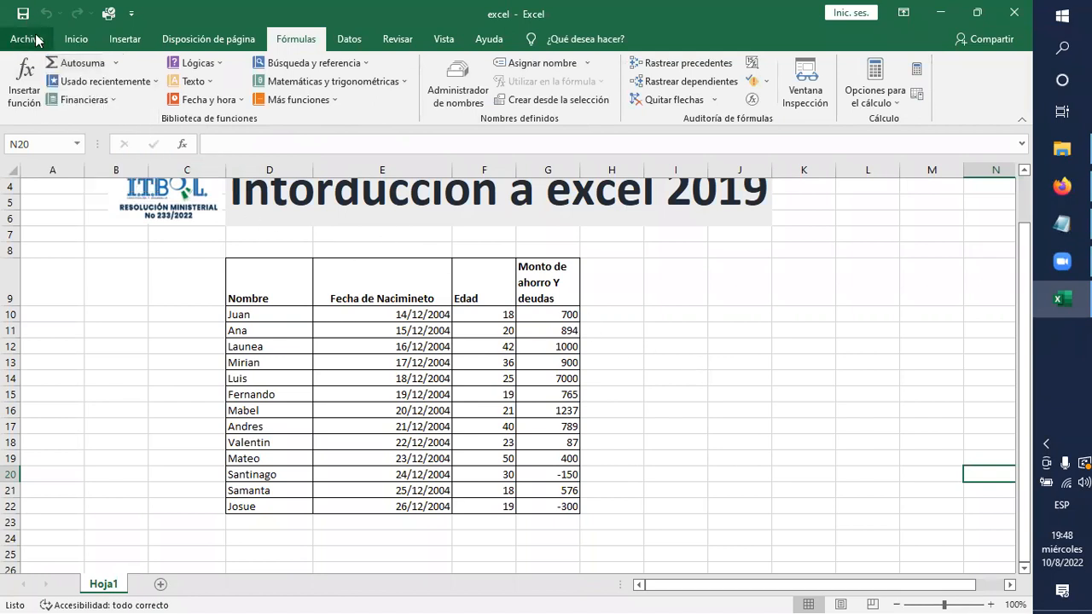
left_click(81, 39)
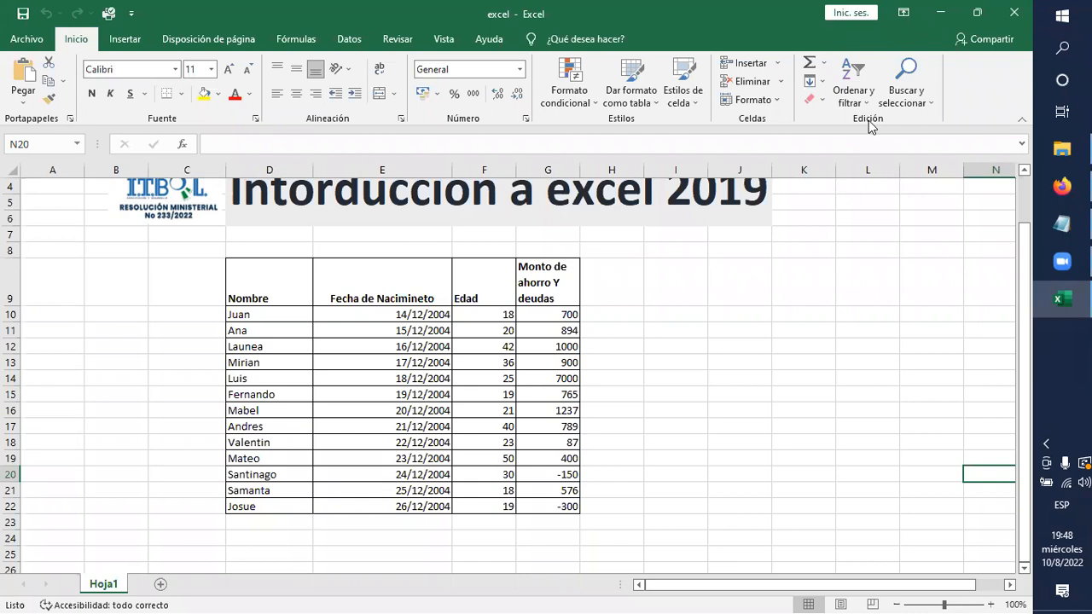
left_click(824, 65)
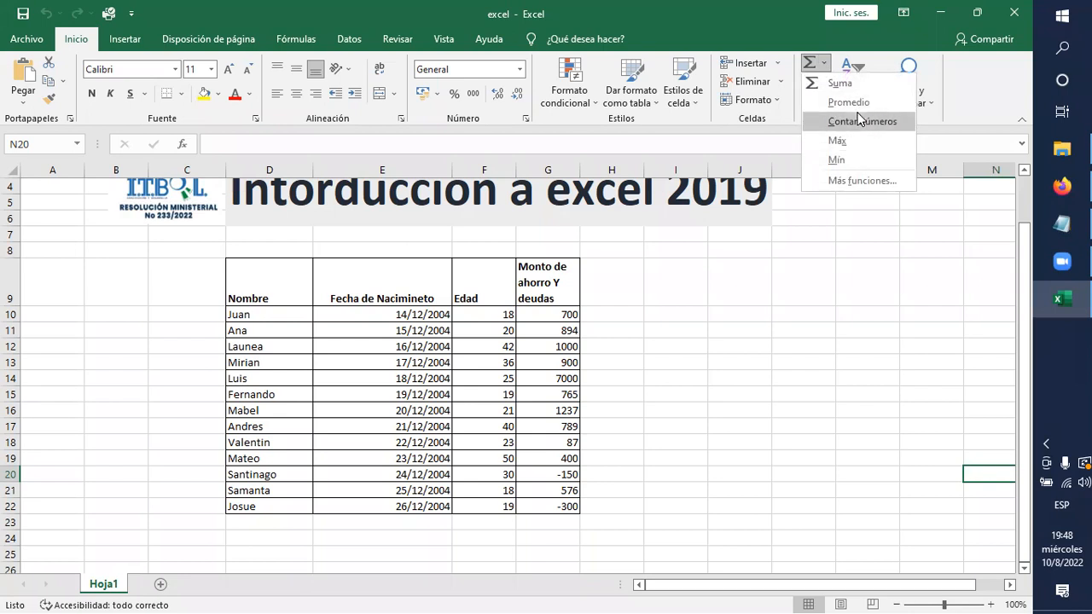
left_click(812, 305)
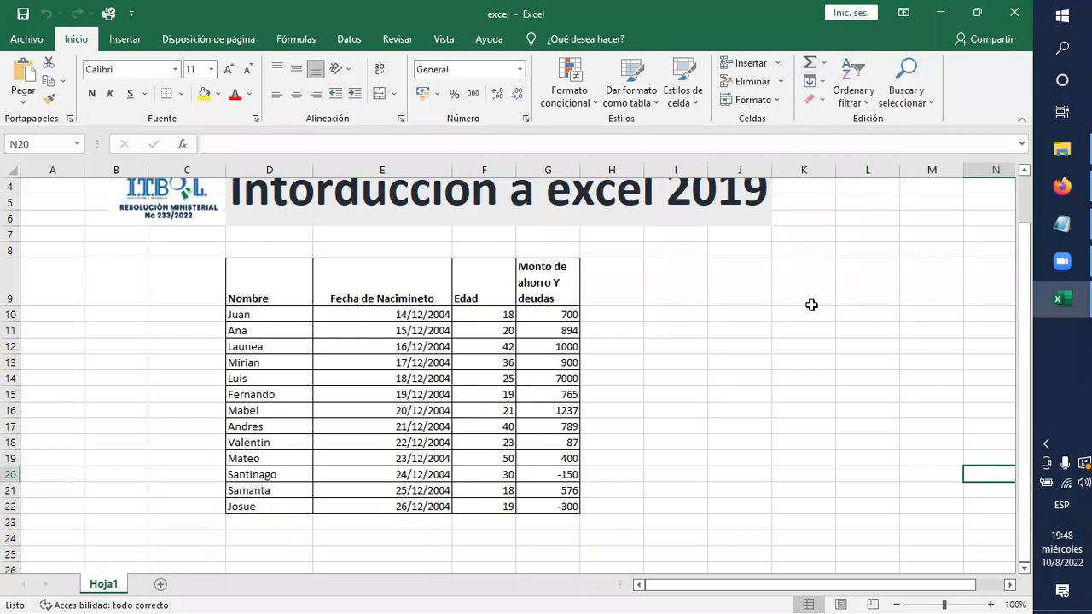
Review the sort and filter options, the page layout commands and the data tools, and switch to Zoom.
left_click(869, 104)
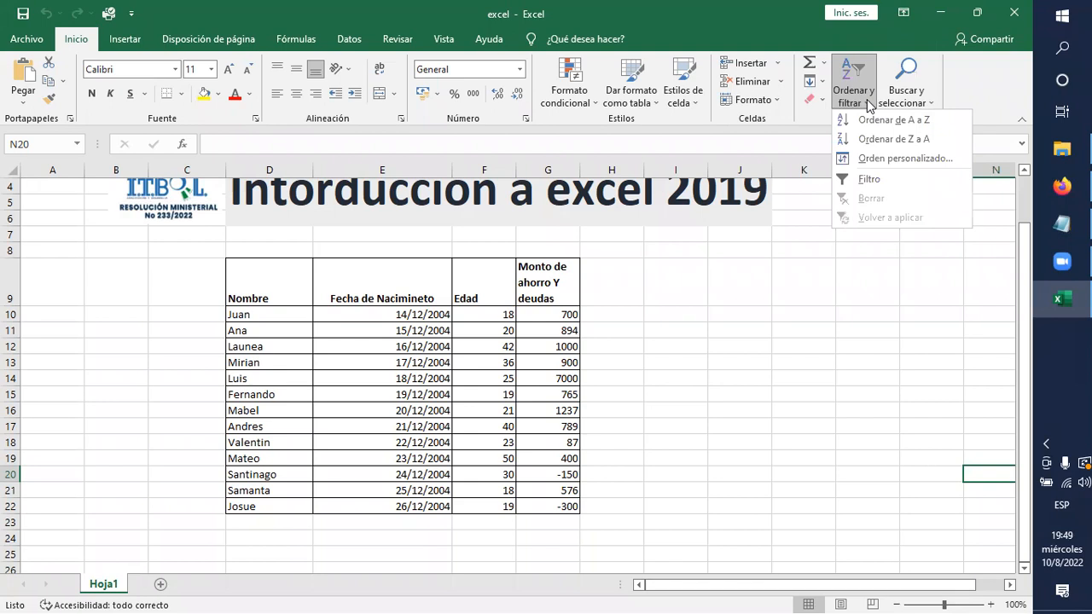
left_click(809, 458)
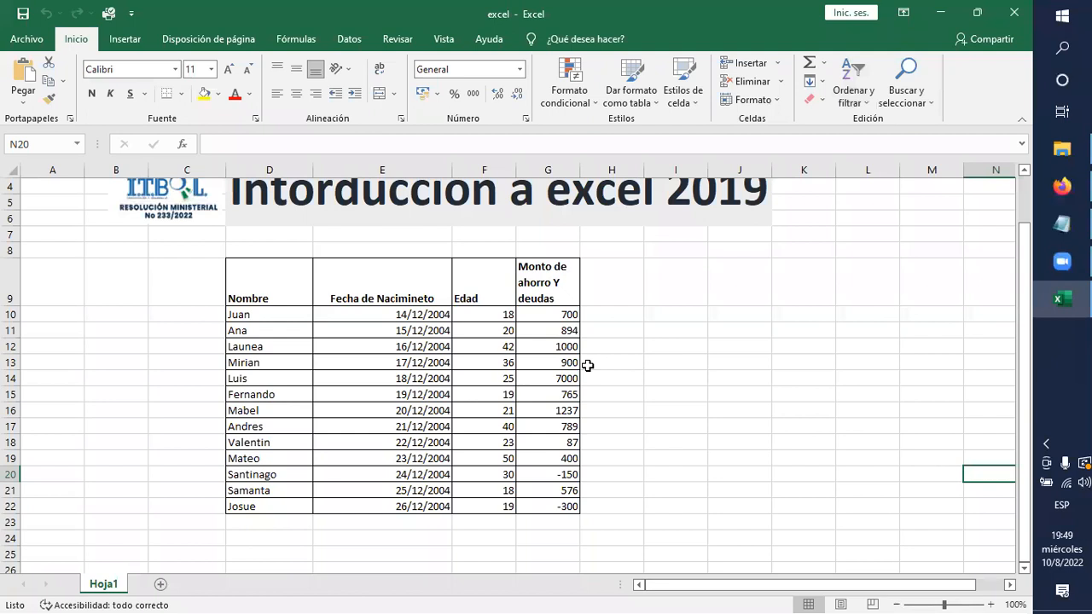
left_click(189, 38)
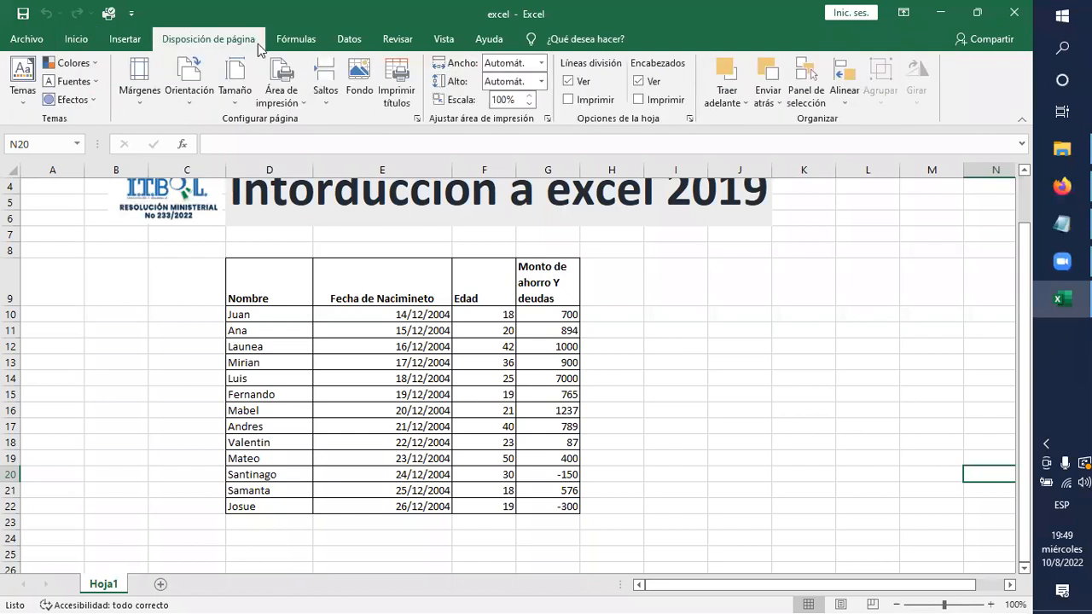
left_click(342, 39)
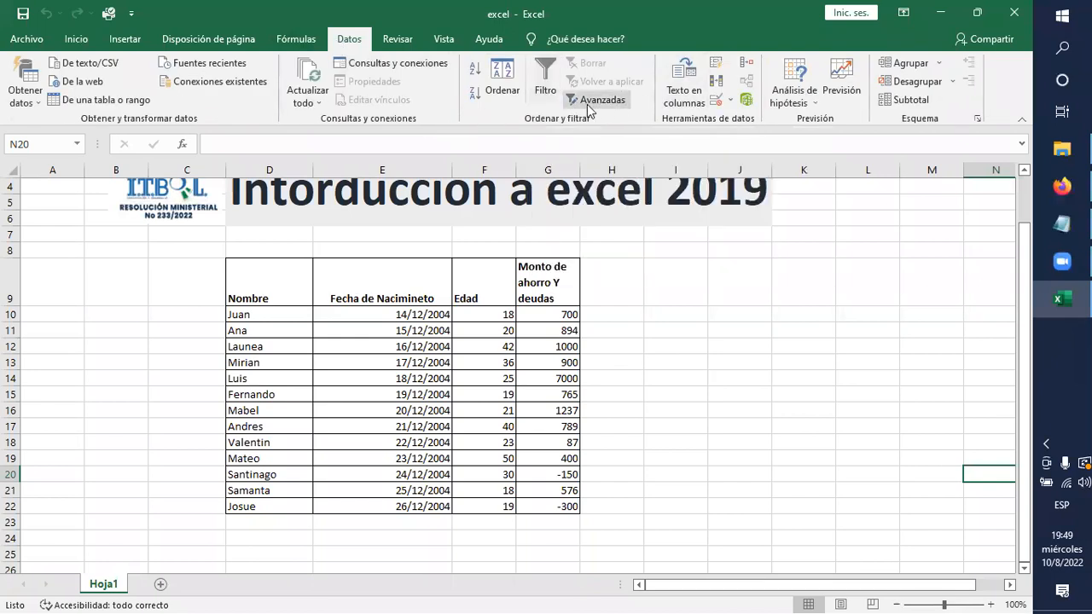
left_click(712, 377)
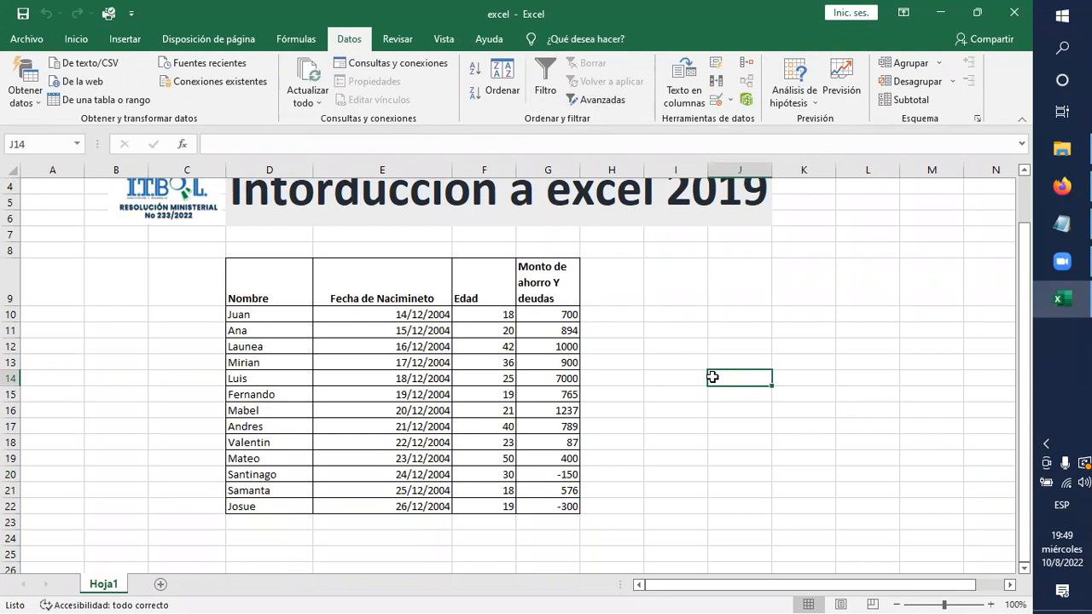
left_click(1062, 262)
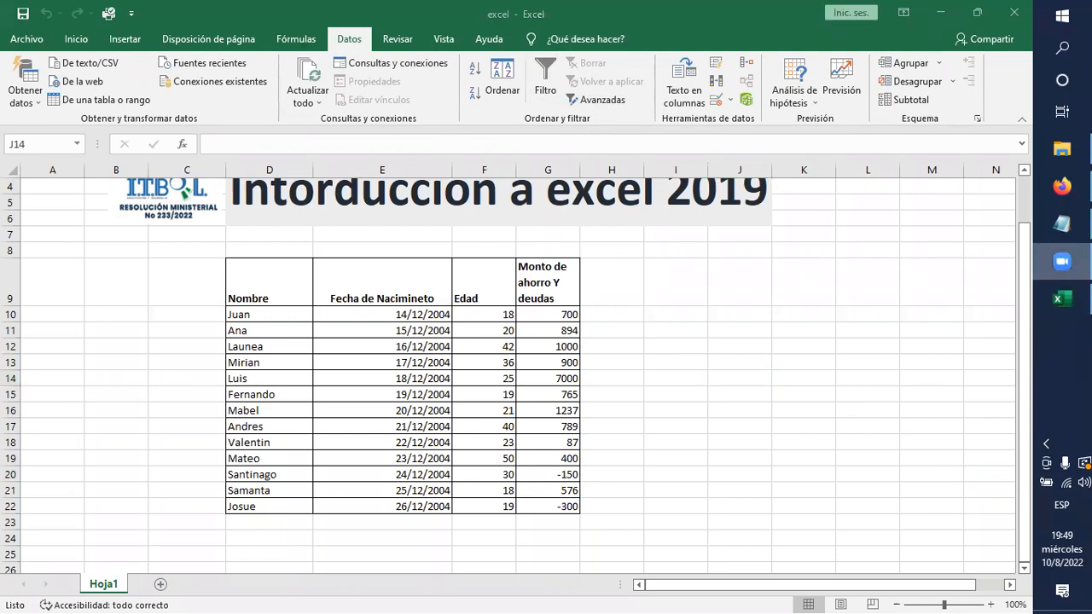